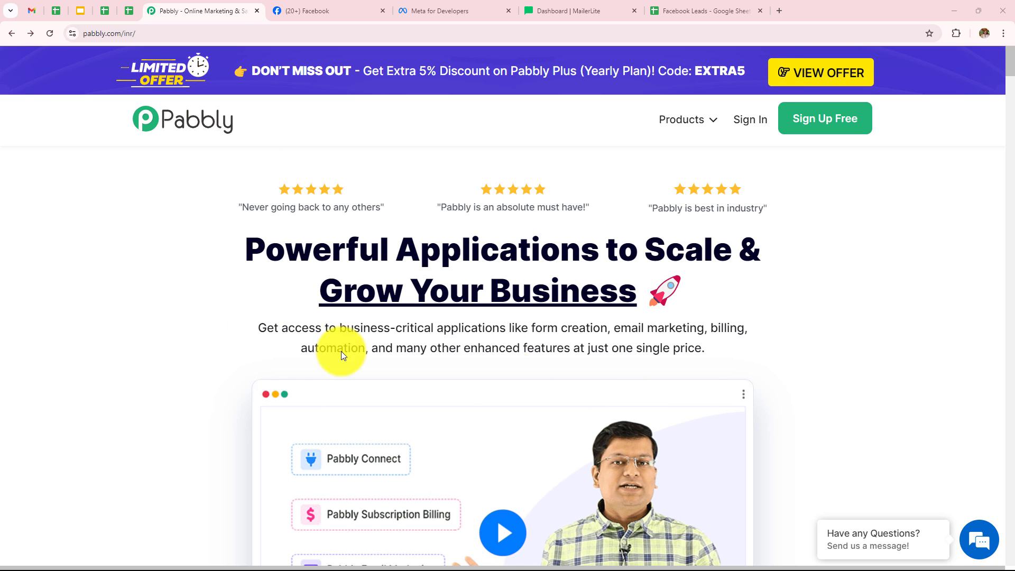
Step: Open Pabbly Connect from the Pabbly apps page
left_click_drag(141, 33, 40, 41)
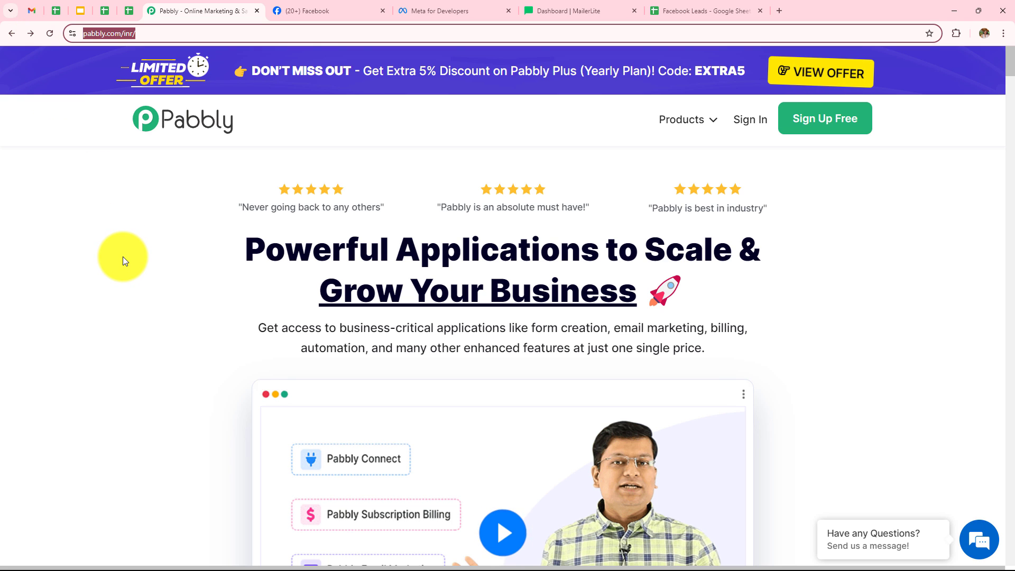
left_click(123, 256)
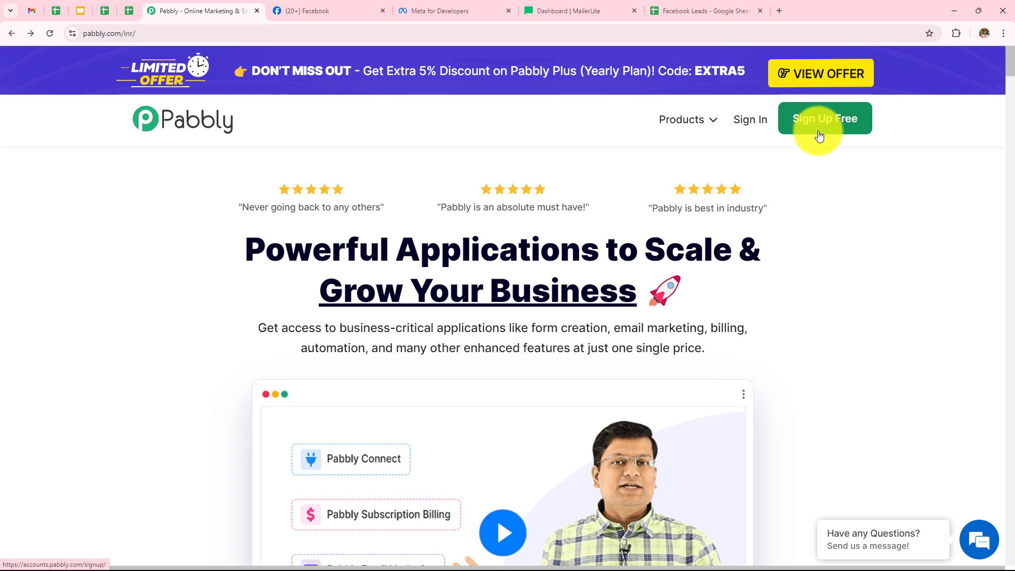
left_click(747, 129)
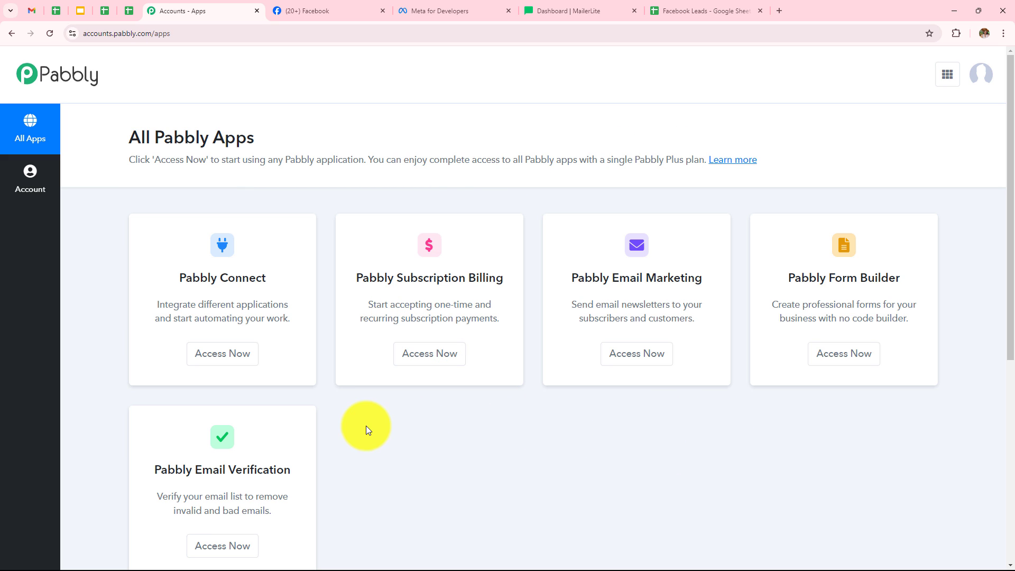
left_click(232, 358)
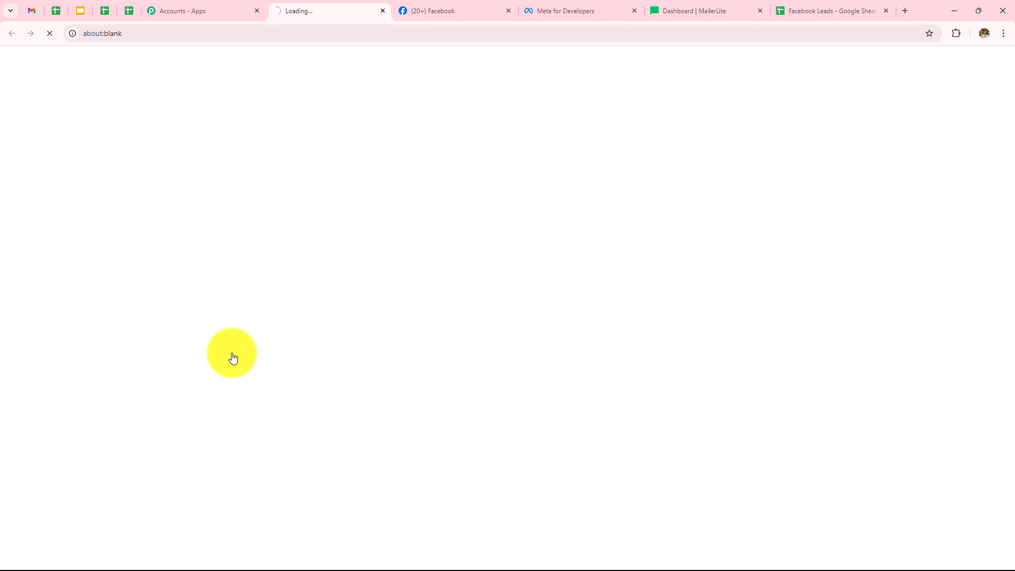
scroll(684, 196, "down", 1)
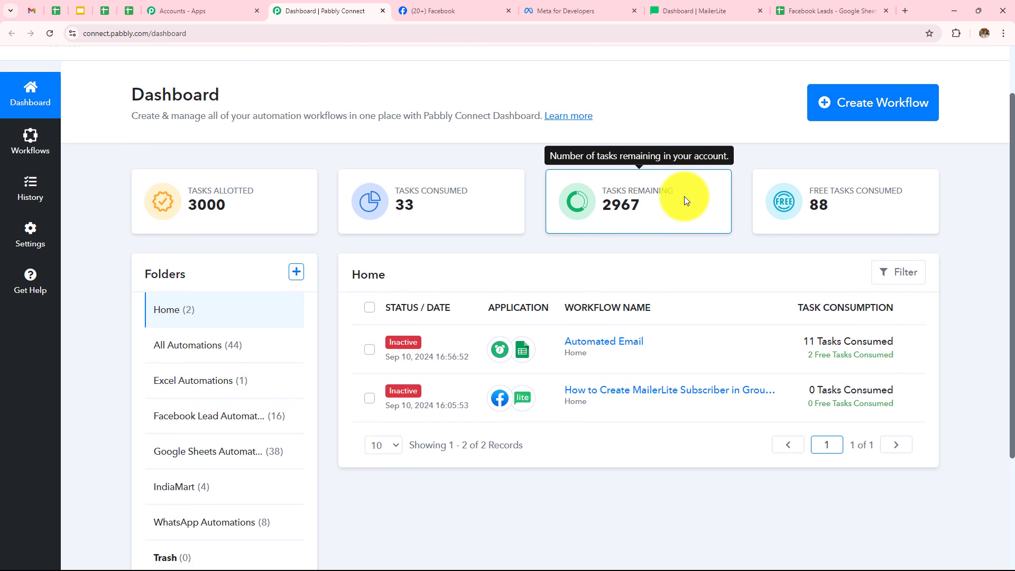
scroll(684, 195, "down", 2)
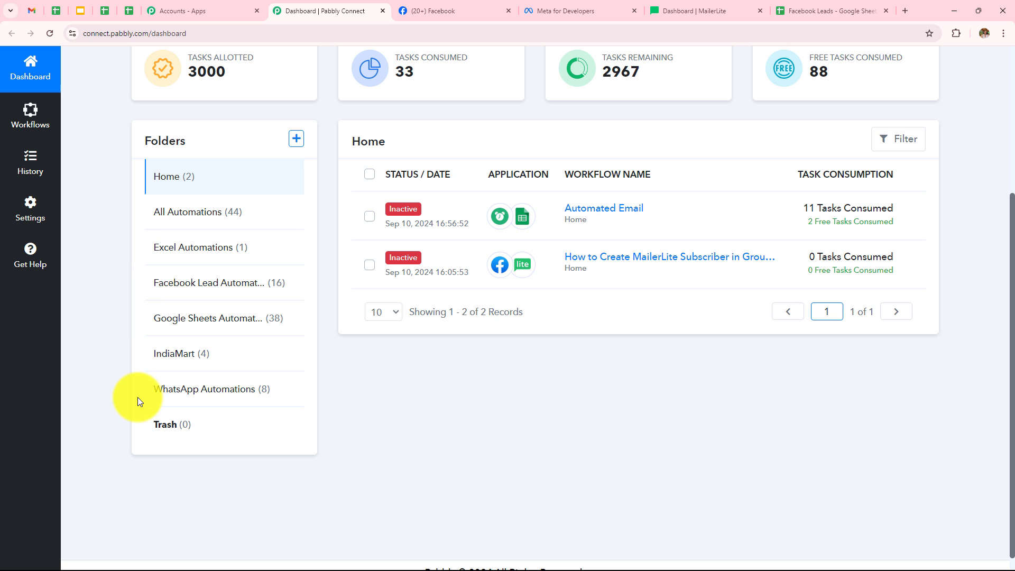
scroll(561, 427, "up", 4)
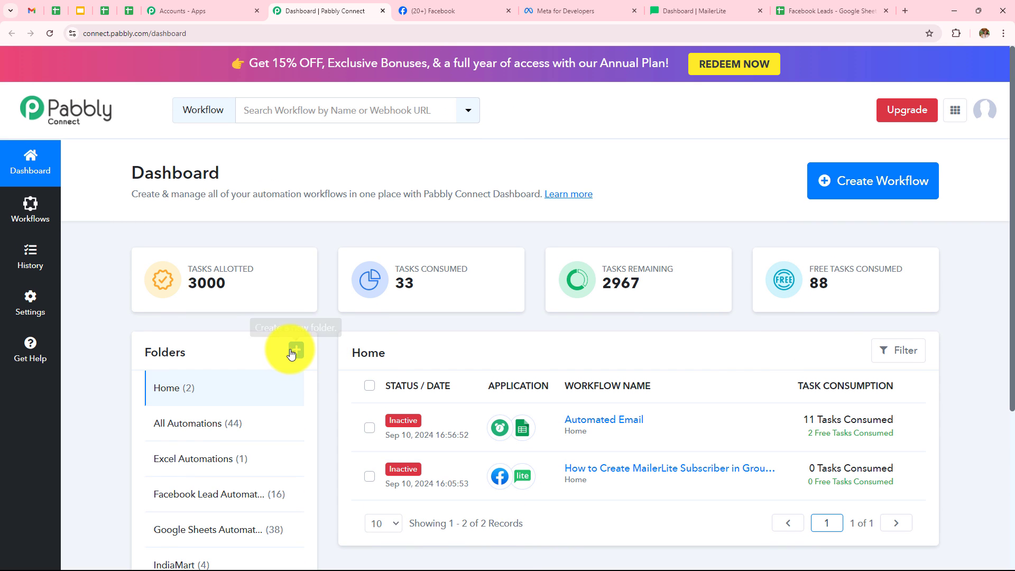
left_click(295, 350)
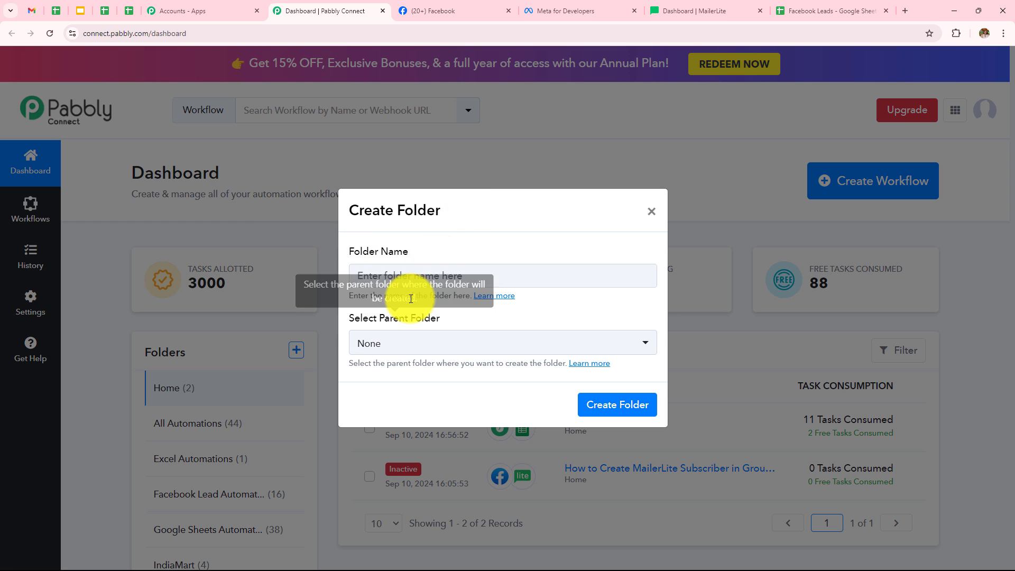
left_click(651, 211)
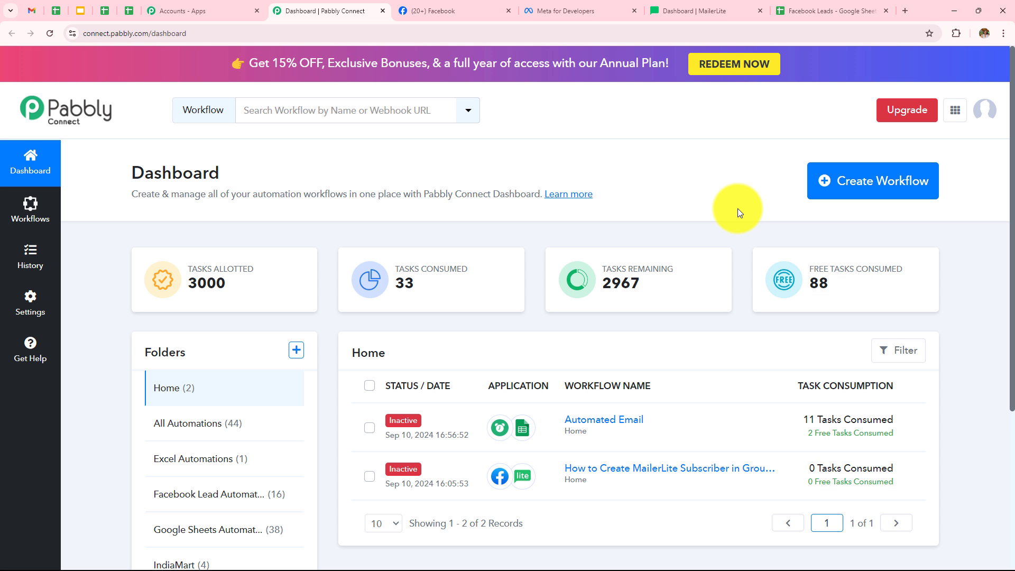
Step: Create a workflow named 'How to Create MailerLite Subscriber in Group and Add Data in Google Sheets for Facebook Lead Ads Lead' in Facebook Lead Automations
left_click(878, 203)
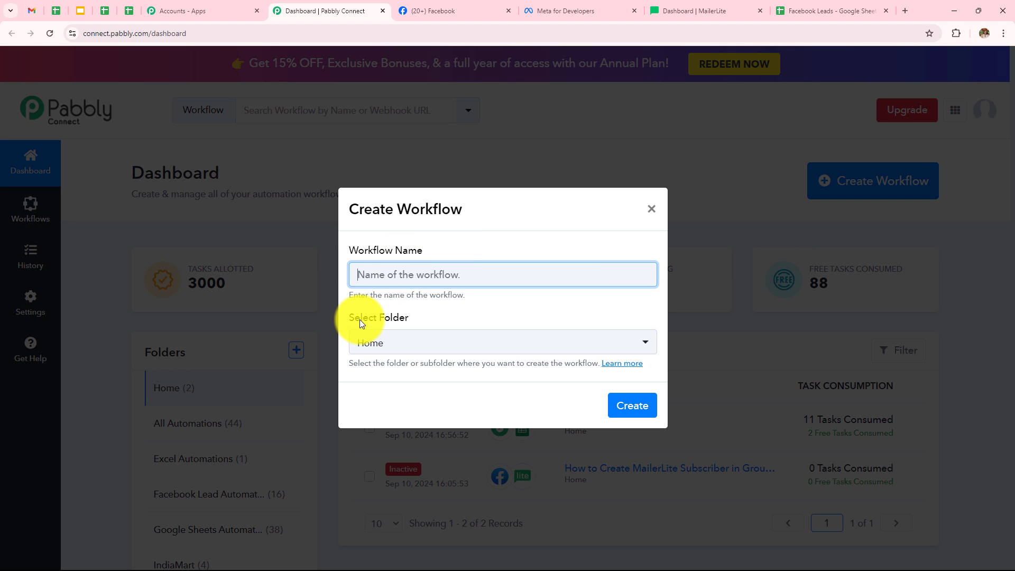
left_click(434, 278)
key("ctrl+v")
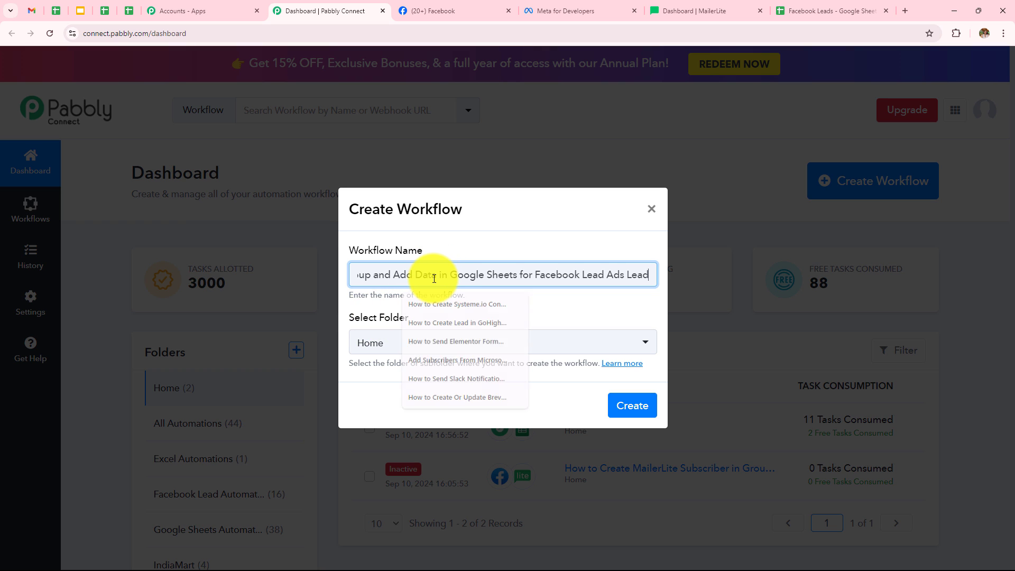
key("Home")
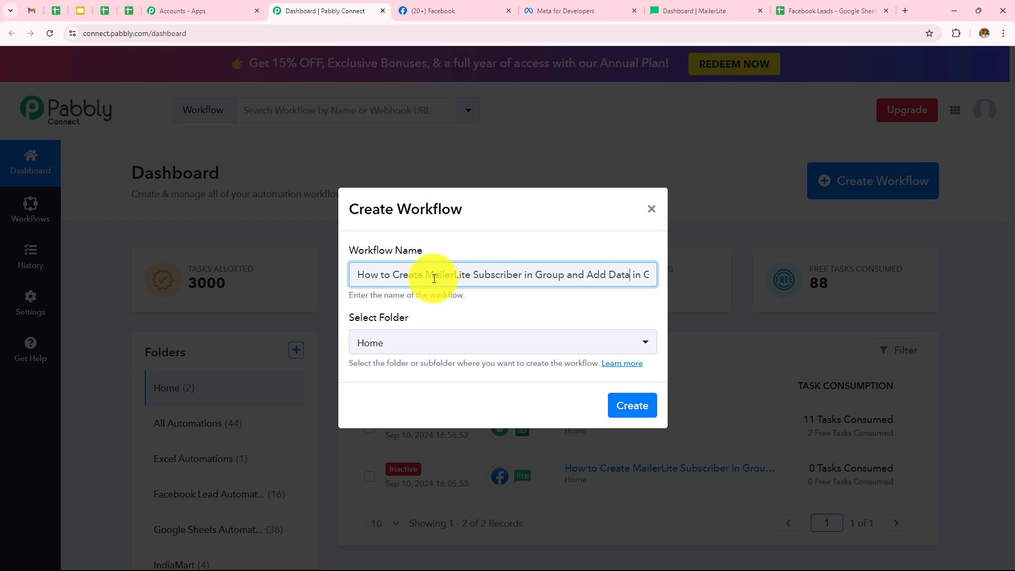
key("Right")
key("Right")
key("Right")
key("Right")
key("Right")
key("Right")
key("Right")
key("Right")
key("Right")
key("Right")
key("Right")
key("Right")
key("Right")
key("Right")
key("Right")
key("Right")
key("Right")
key("Right")
key("Right")
key("Right")
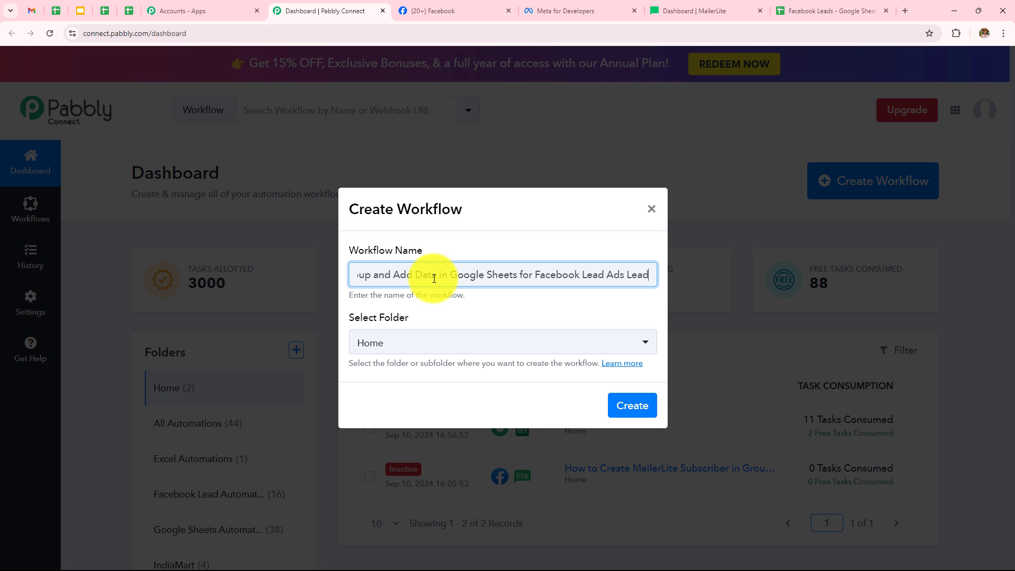
left_click(401, 344)
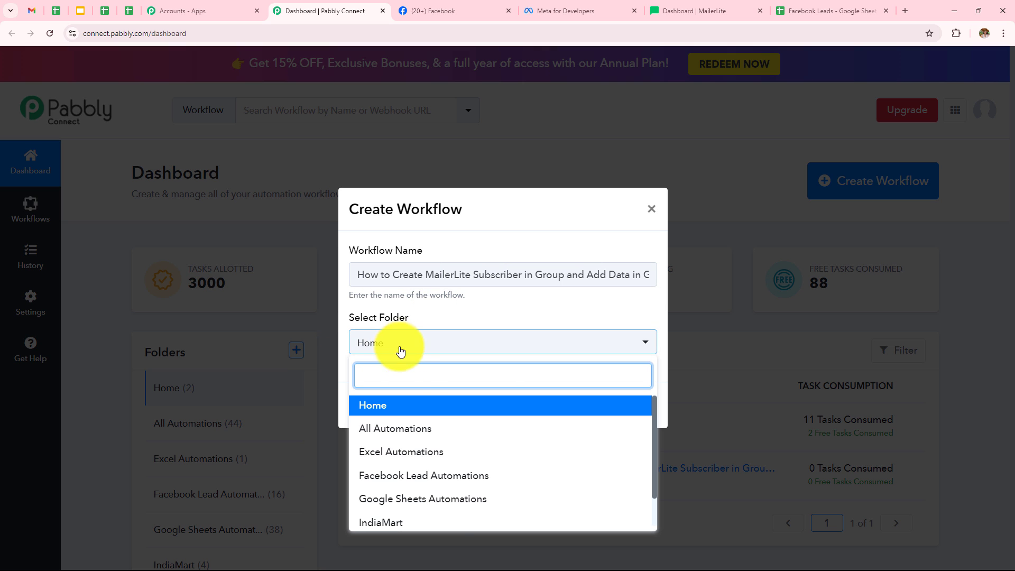
scroll(454, 432, "down", 1)
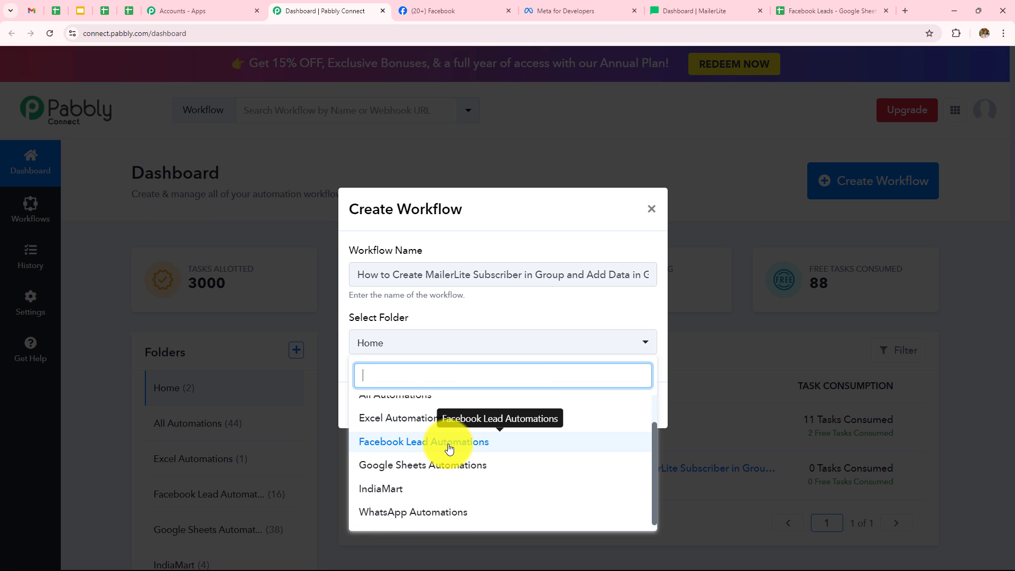
left_click(446, 449)
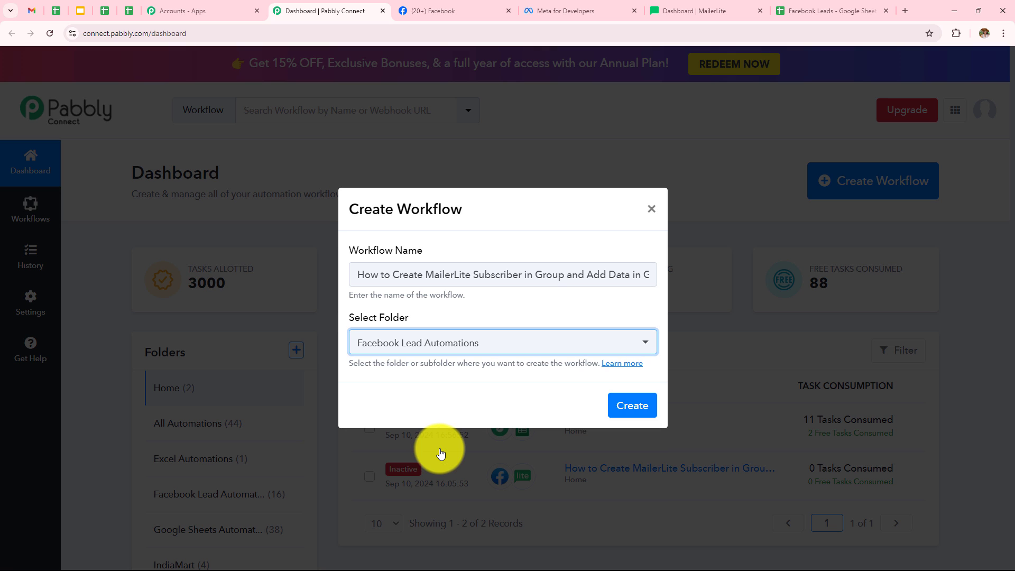
left_click(633, 410)
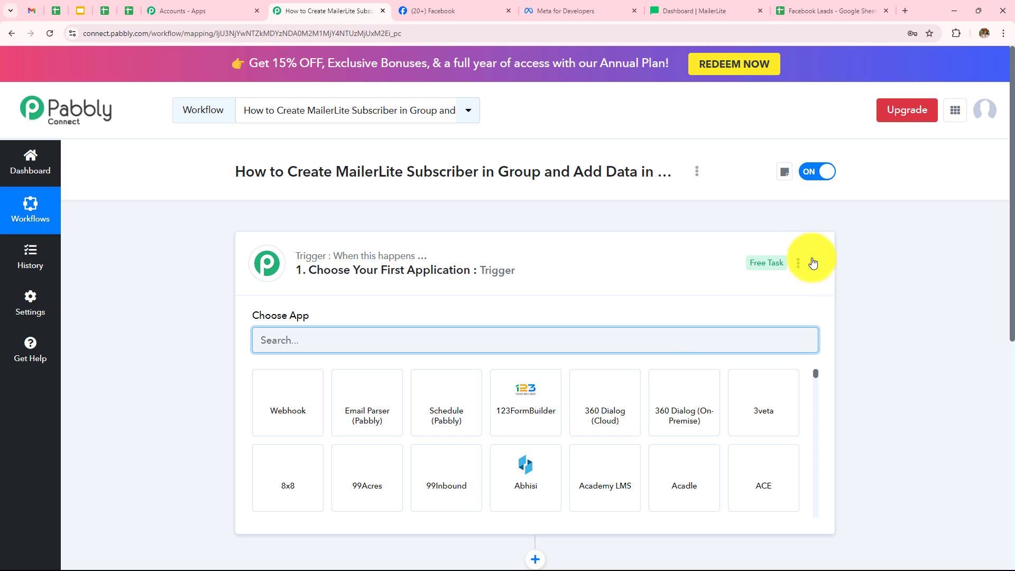
Step: Choose Facebook Lead Ads as the trigger application
left_click(814, 263)
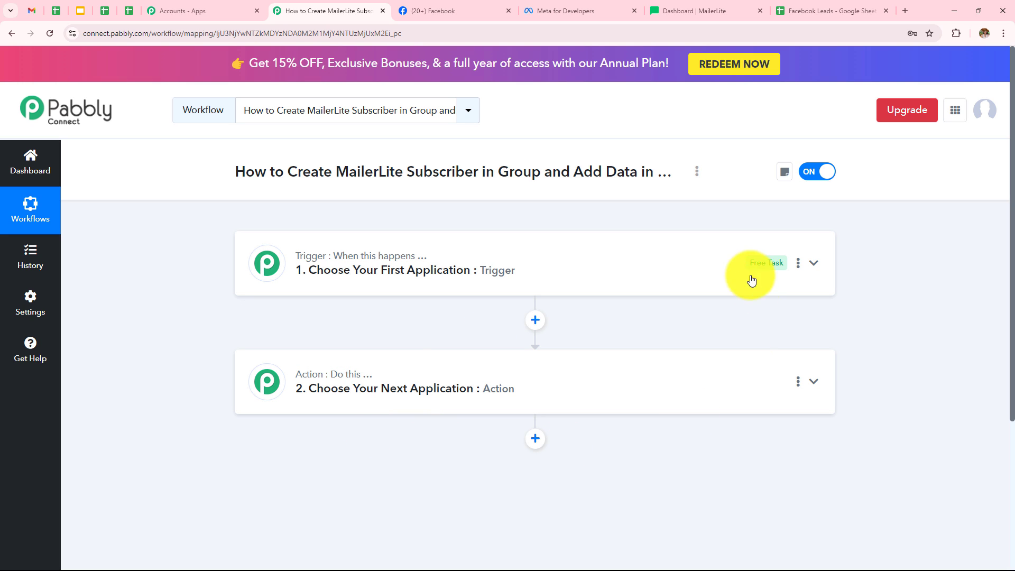
left_click(528, 288)
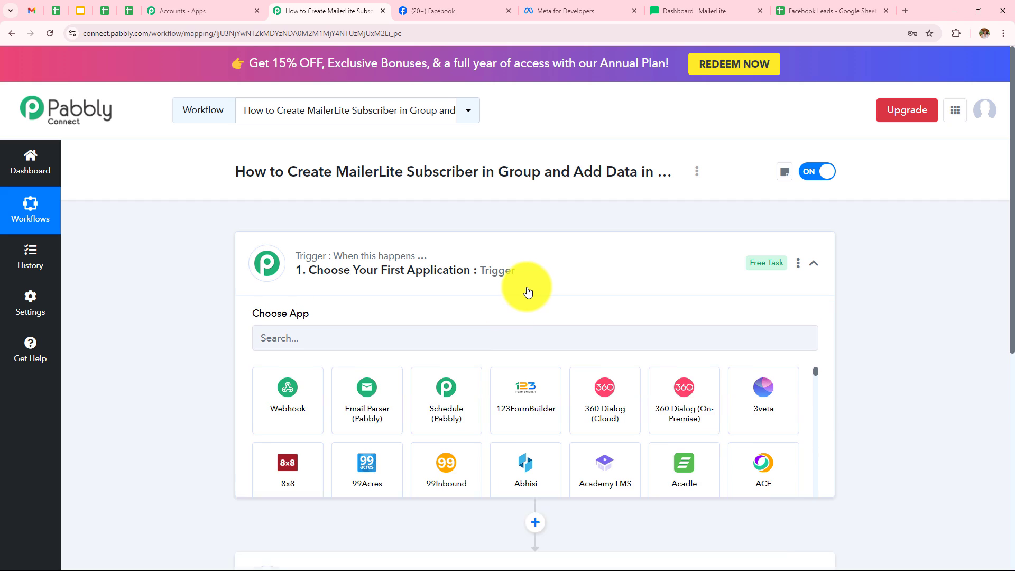
left_click(479, 338)
type("Fca")
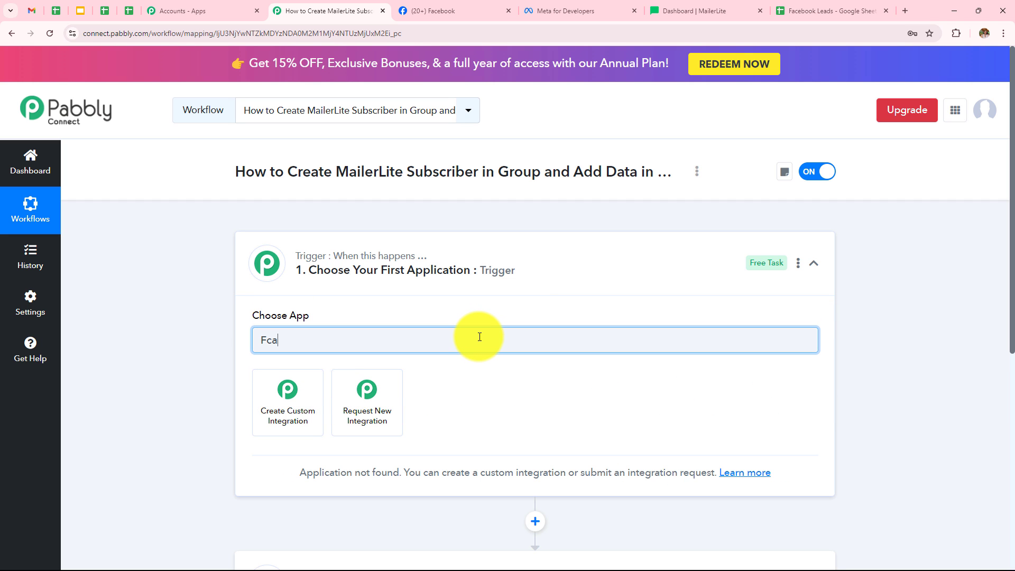
type("e")
key("BackSpace")
key("BackSpace")
key("BackSpace")
type("ace")
left_click(298, 409)
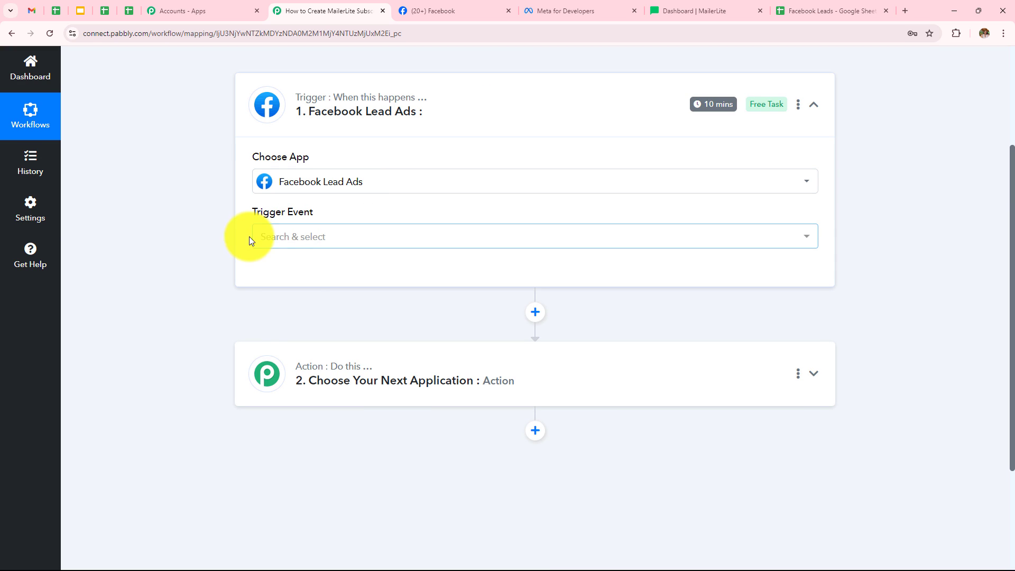
Step: Set the trigger event to New Lead (Instant) and start connecting the account
left_click(264, 245)
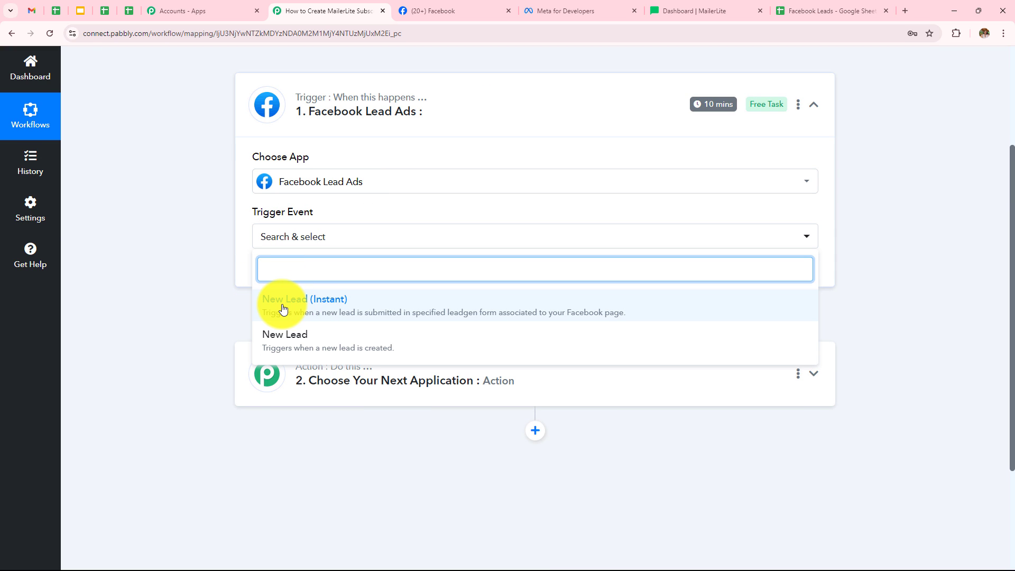
left_click(283, 309)
left_click(283, 272)
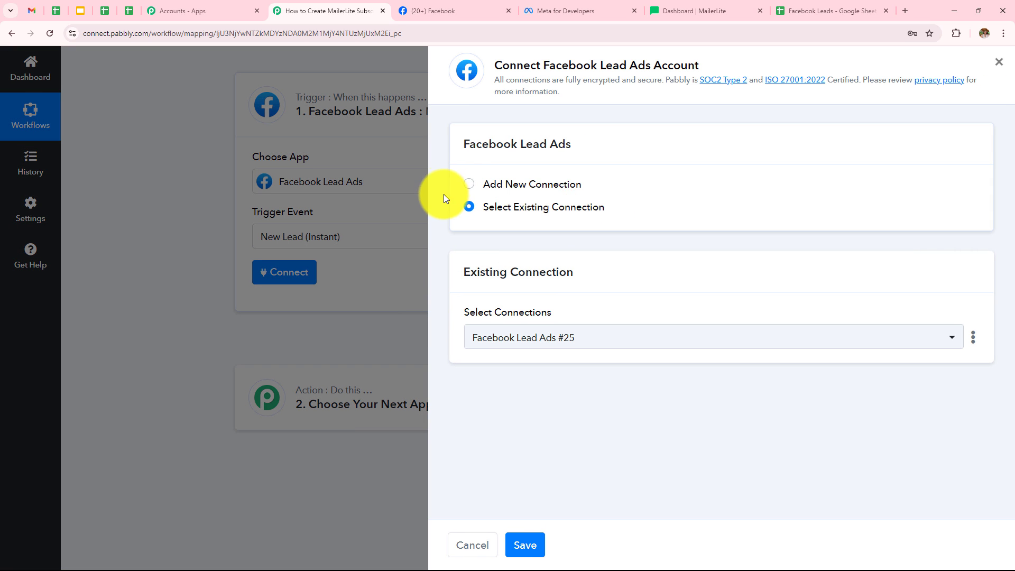
Step: Add a new Facebook Lead Ads connection and authorize it with the logged-in Facebook account
left_click(467, 186)
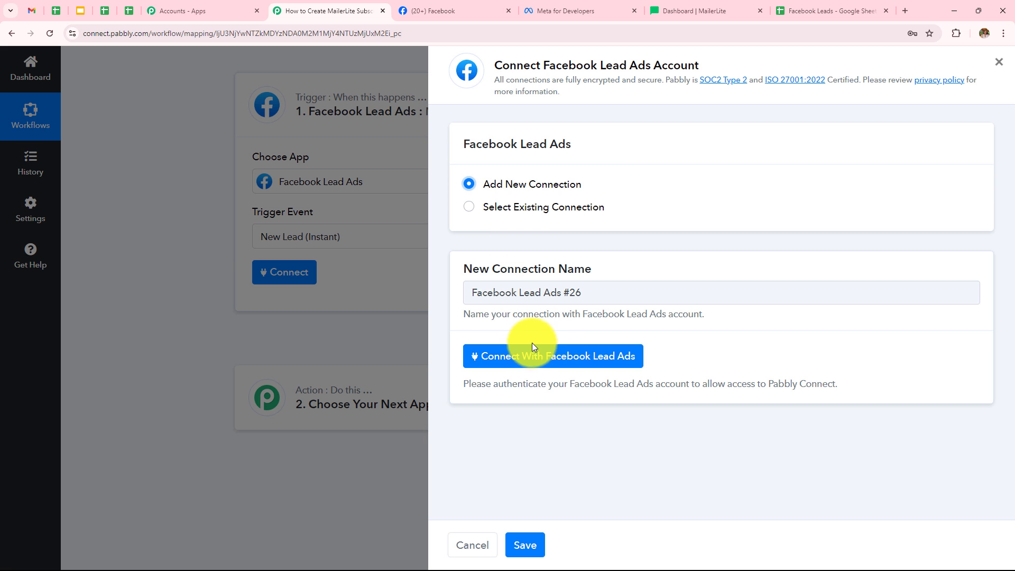
left_click(520, 364)
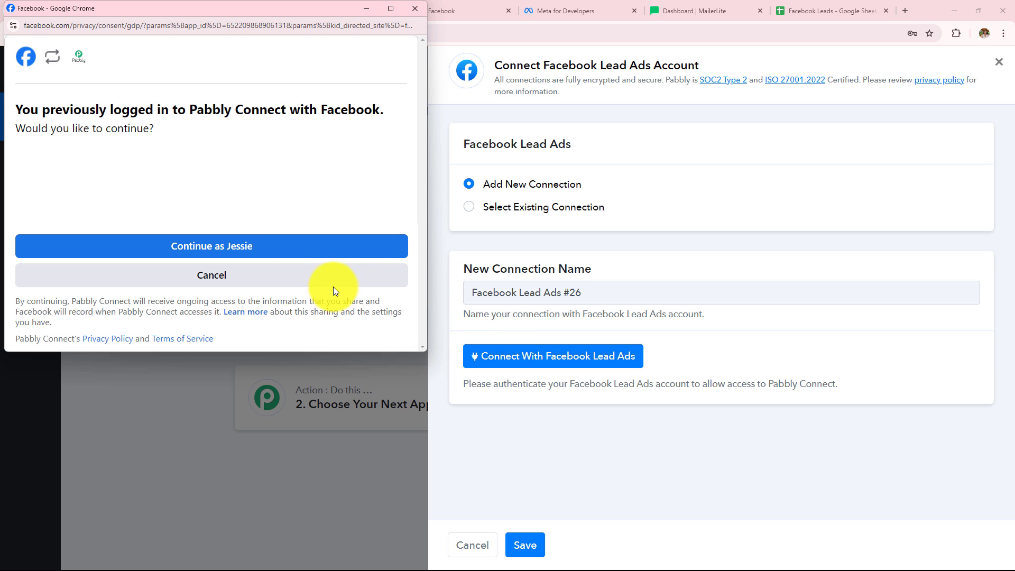
left_click(196, 246)
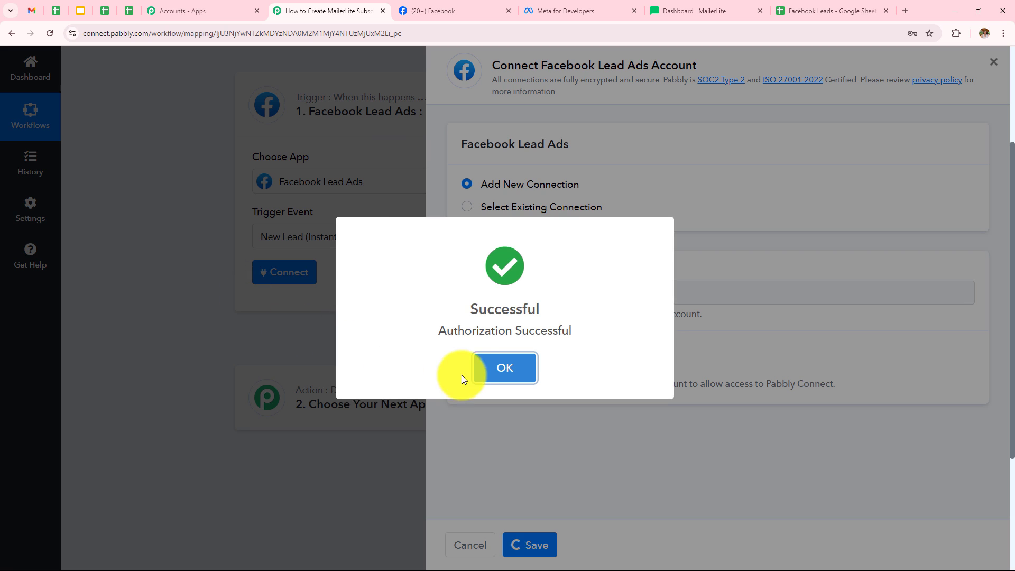
left_click(473, 372)
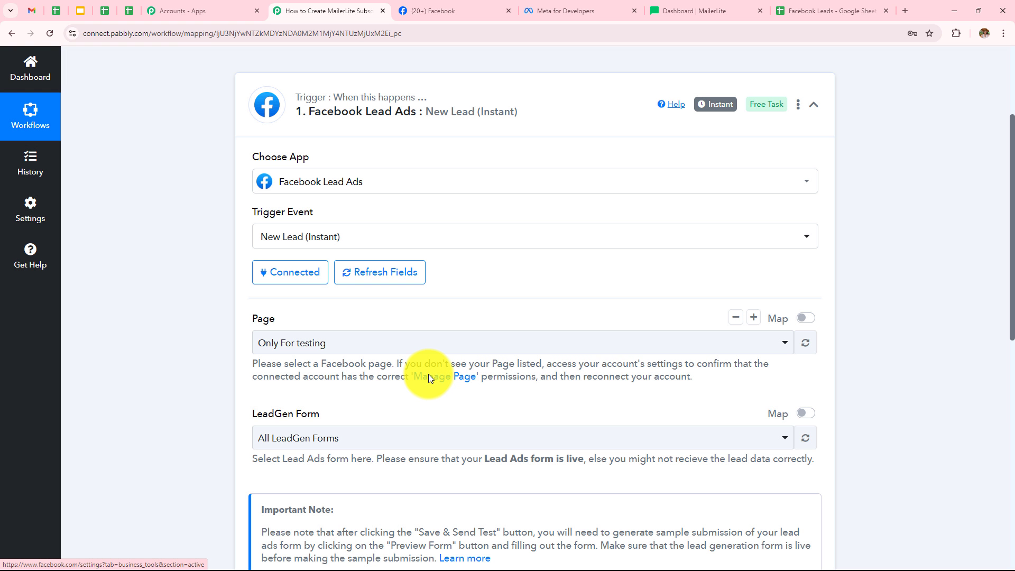
Step: Review the trigger's Page and LeadGen Form fields
scroll(335, 281, "down", 3)
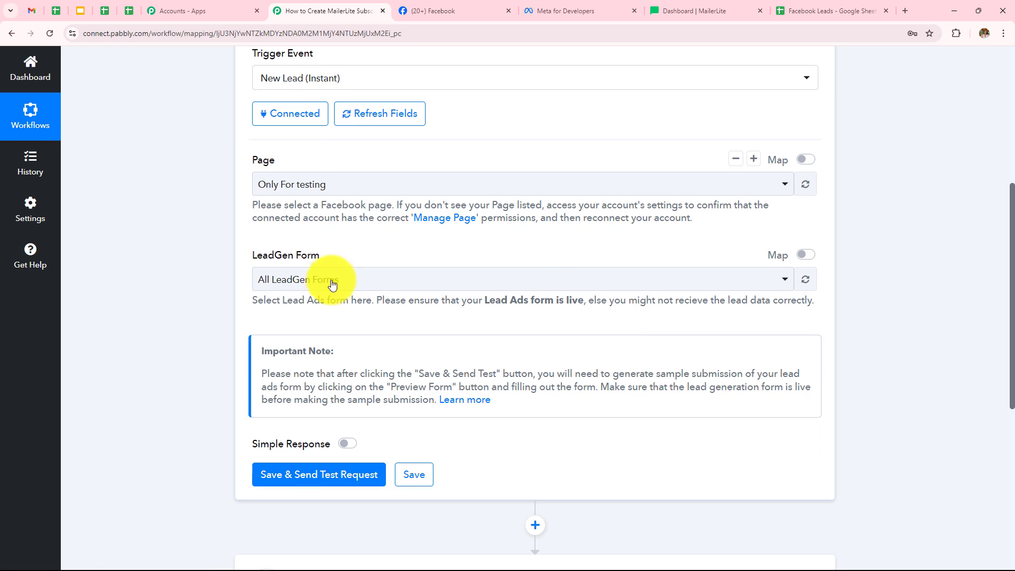
double_click(269, 160)
left_click_drag(253, 256, 275, 258)
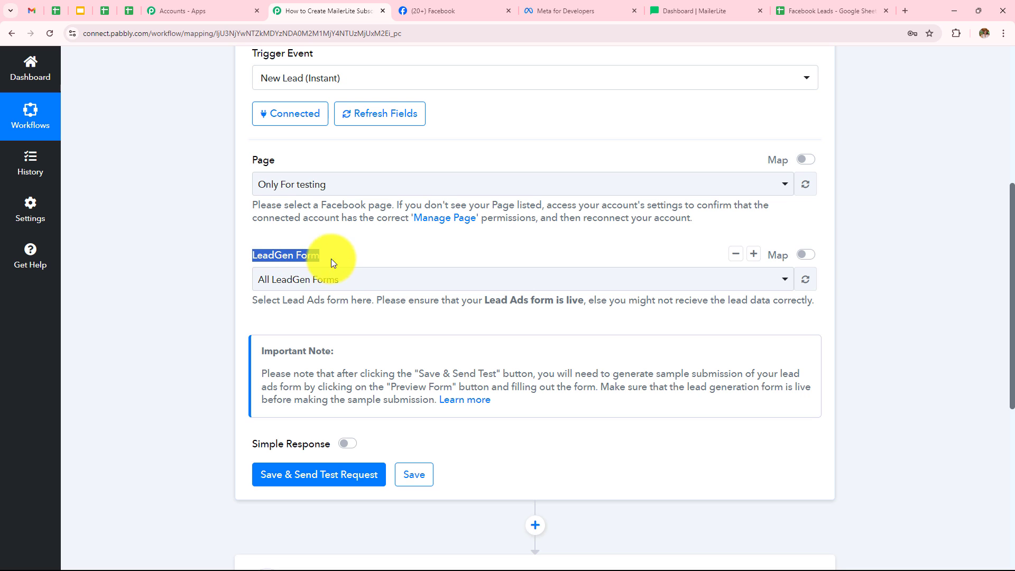
scroll(345, 243, "up", 2)
left_click(252, 284)
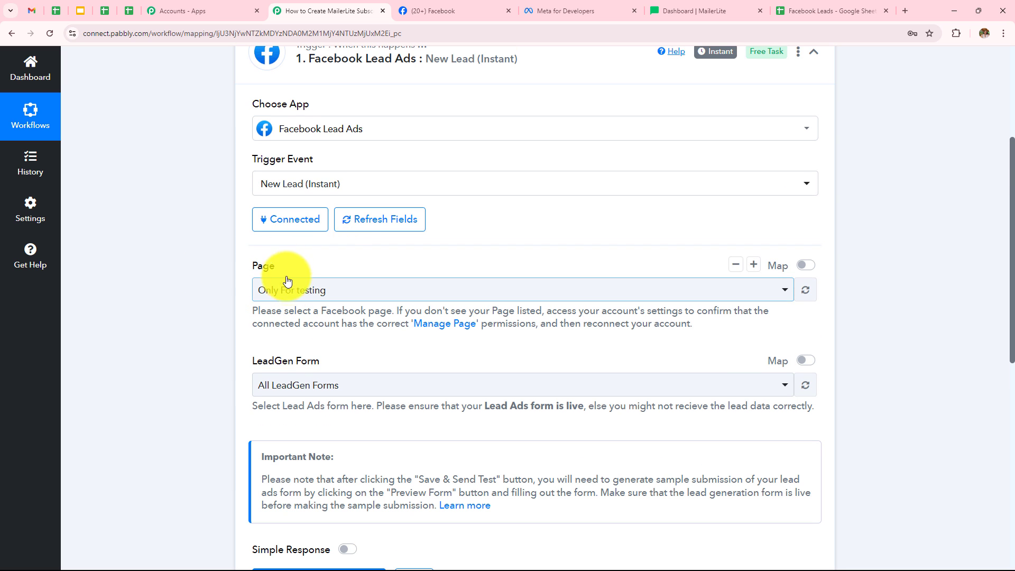
scroll(414, 291, "up", 2)
Step: Switch to the Facebook tab and check the name of the managed business page
left_click(448, 11)
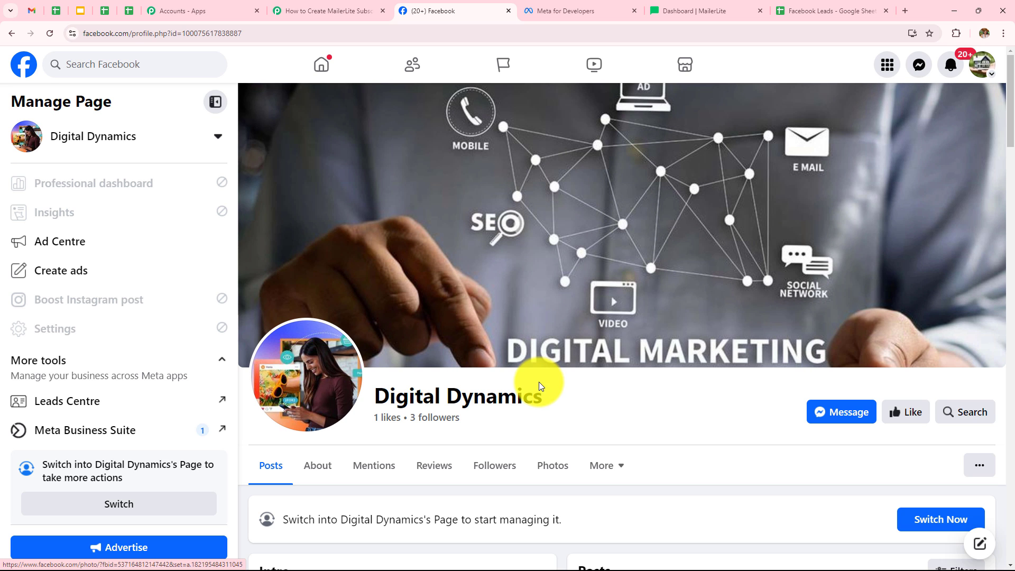
left_click_drag(546, 404, 379, 402)
left_click(383, 409)
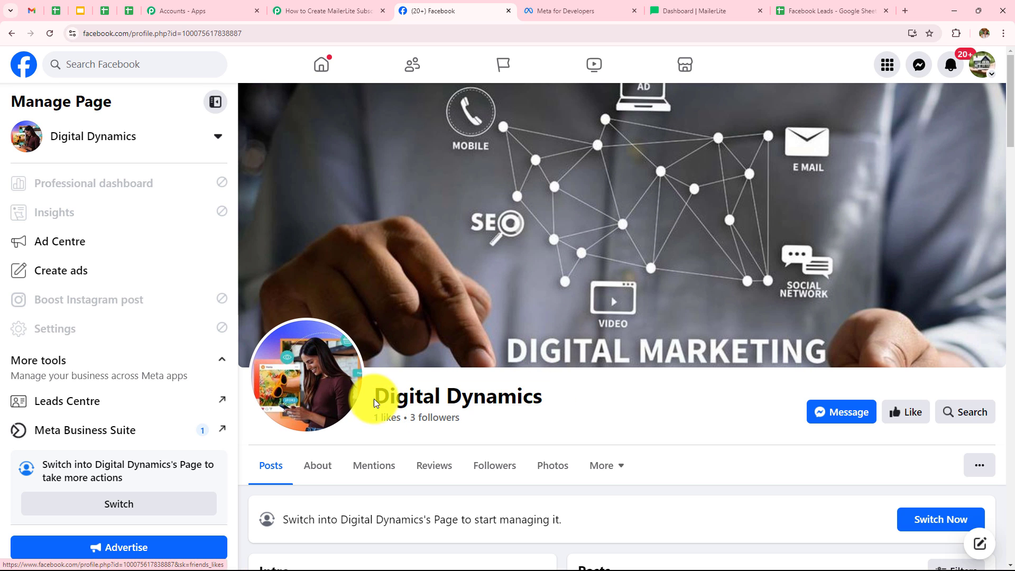
triple_click(373, 399)
scroll(576, 408, "down", 3)
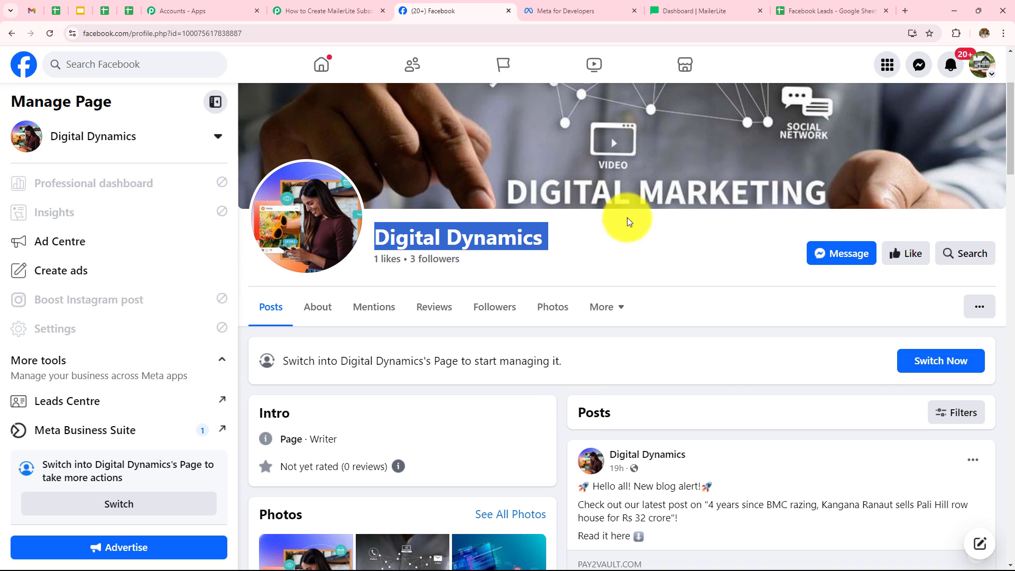
left_click(632, 243)
scroll(631, 243, "up", 2)
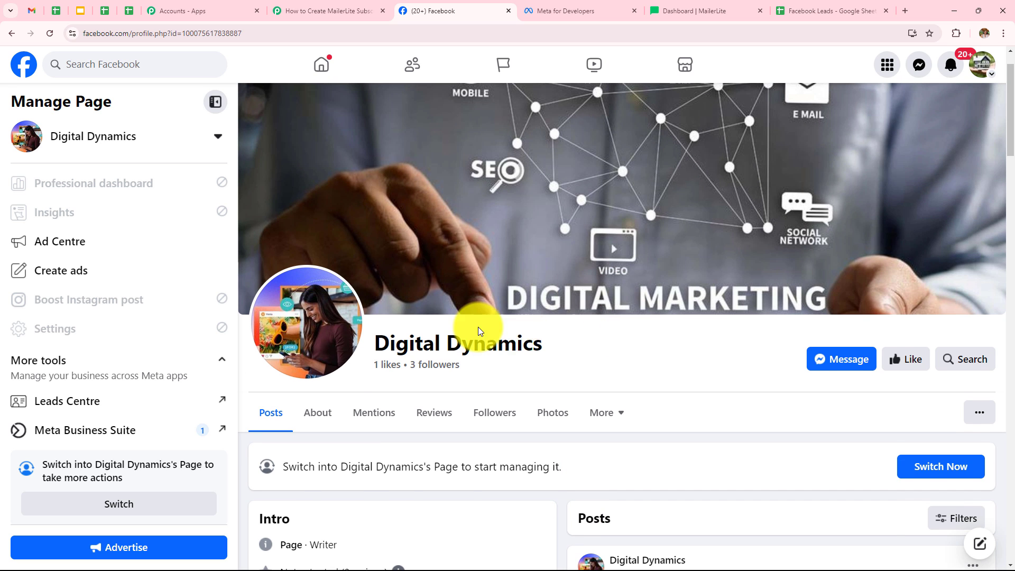
Step: Back in the workflow, select Digital Dynamics as the trigger's Facebook page
left_click(349, 12)
left_click(319, 402)
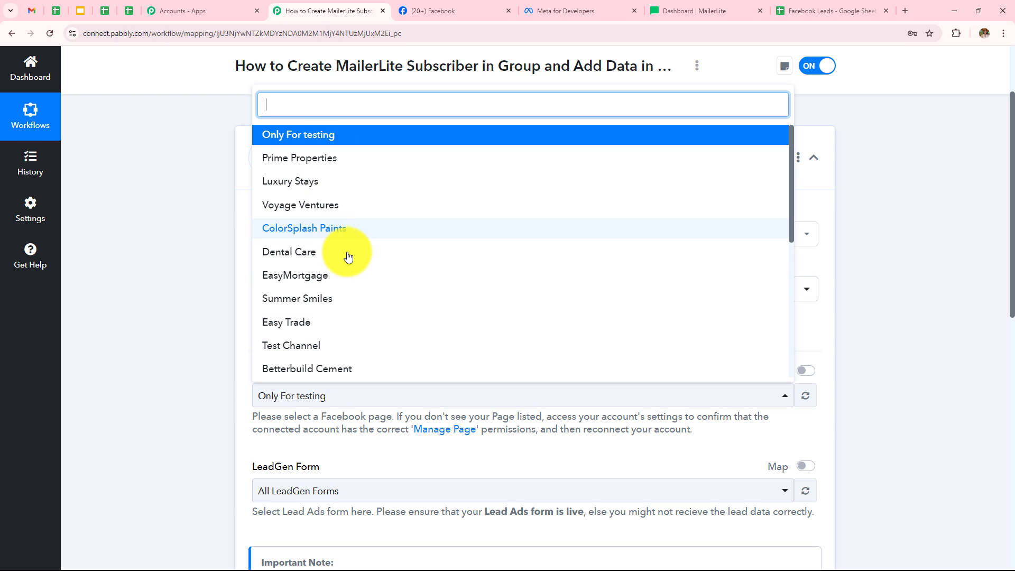
scroll(284, 330, "down", 5)
left_click(293, 342)
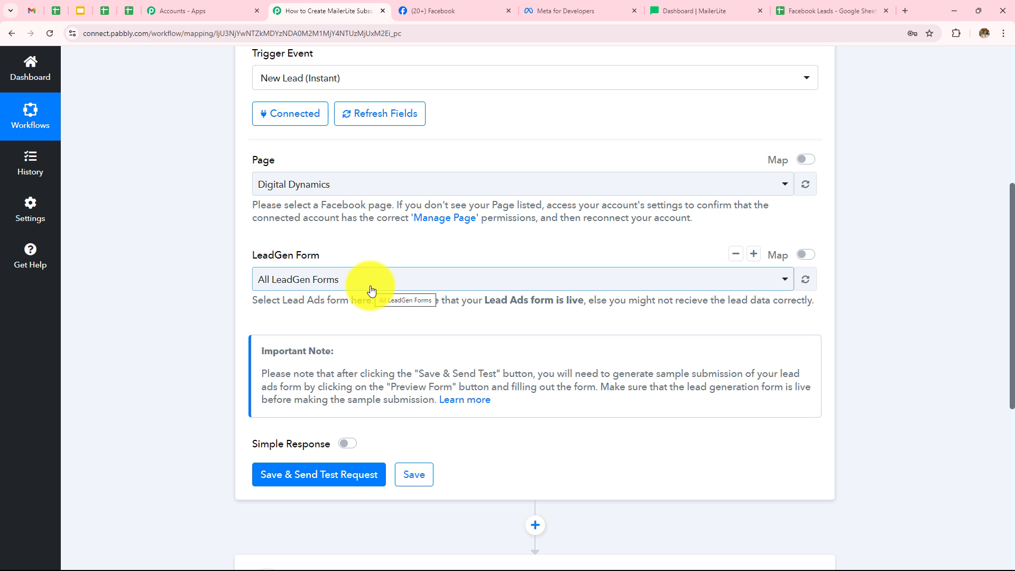
Step: Browse the available LeadGen forms for the page without picking one
scroll(369, 290, "up", 1)
left_click(350, 335)
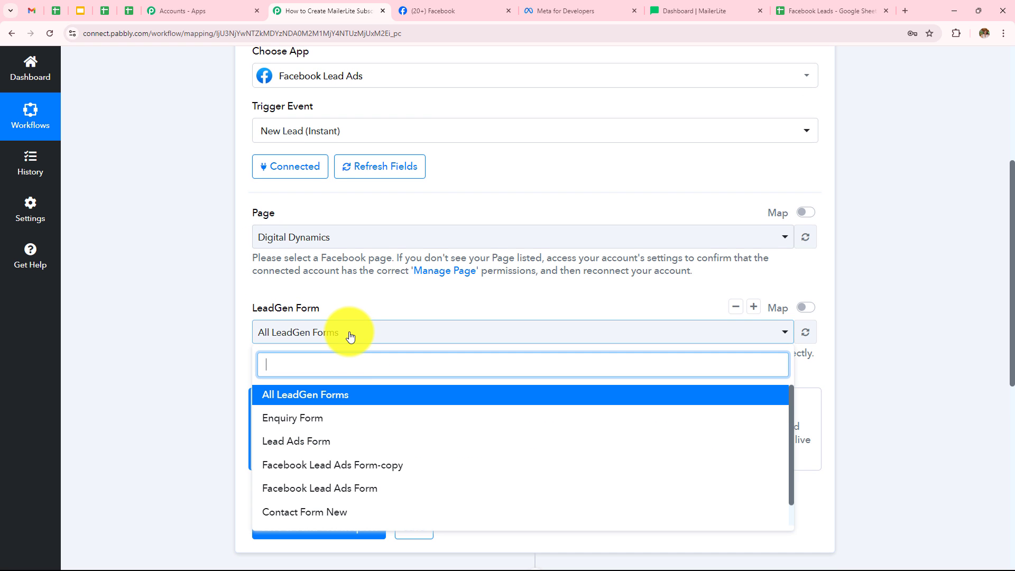
scroll(344, 440, "down", 1)
scroll(345, 438, "up", 1)
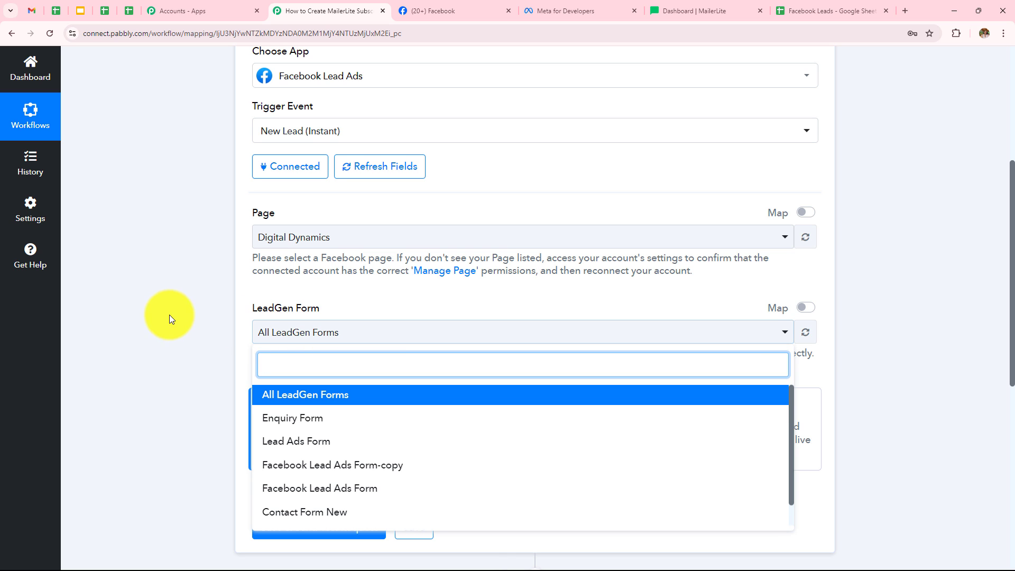
left_click(150, 307)
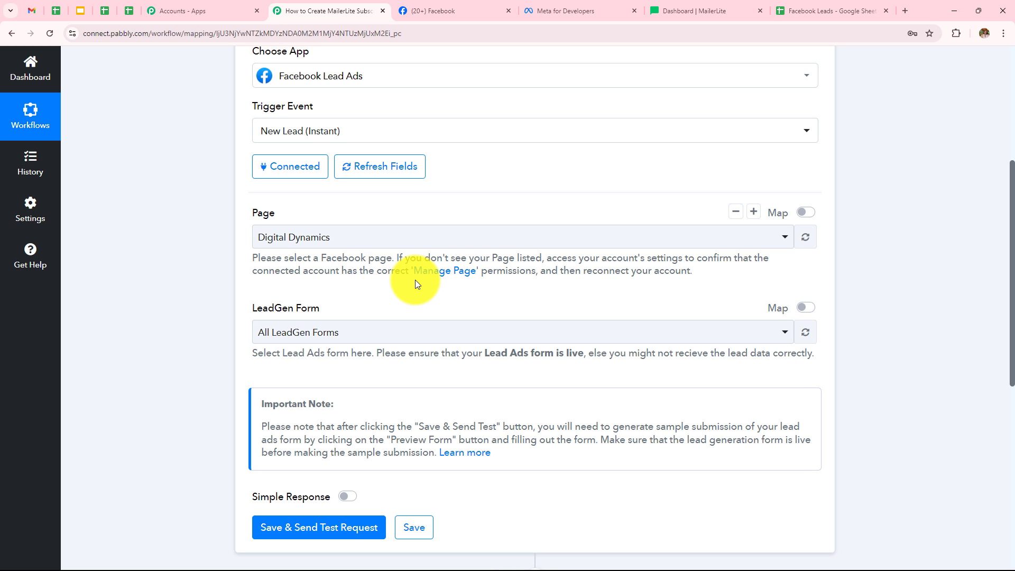
Step: Open the Lead Ads RTU Debug Tool from the Meta for Developers tools list
left_click(552, 15)
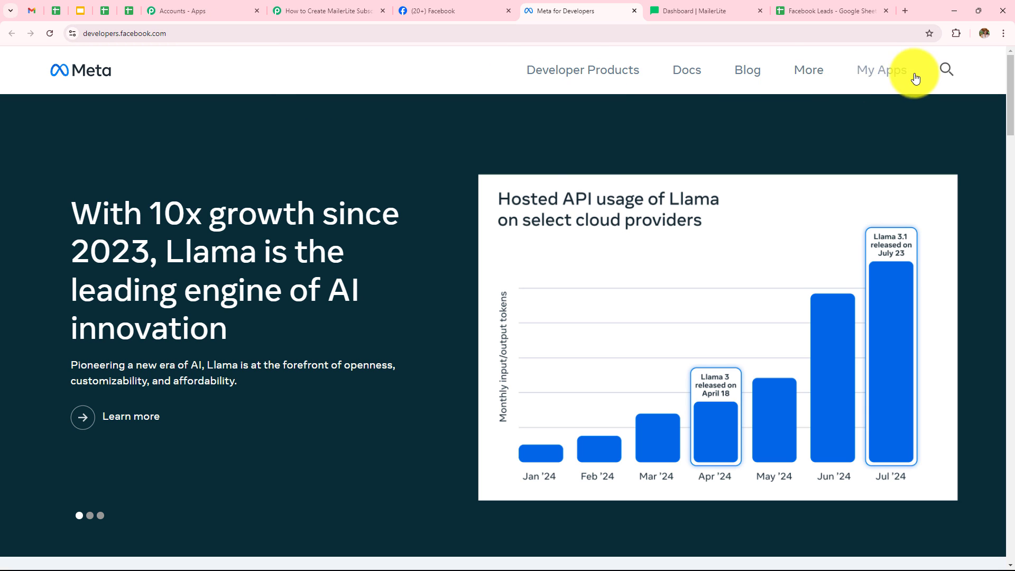
left_click(806, 79)
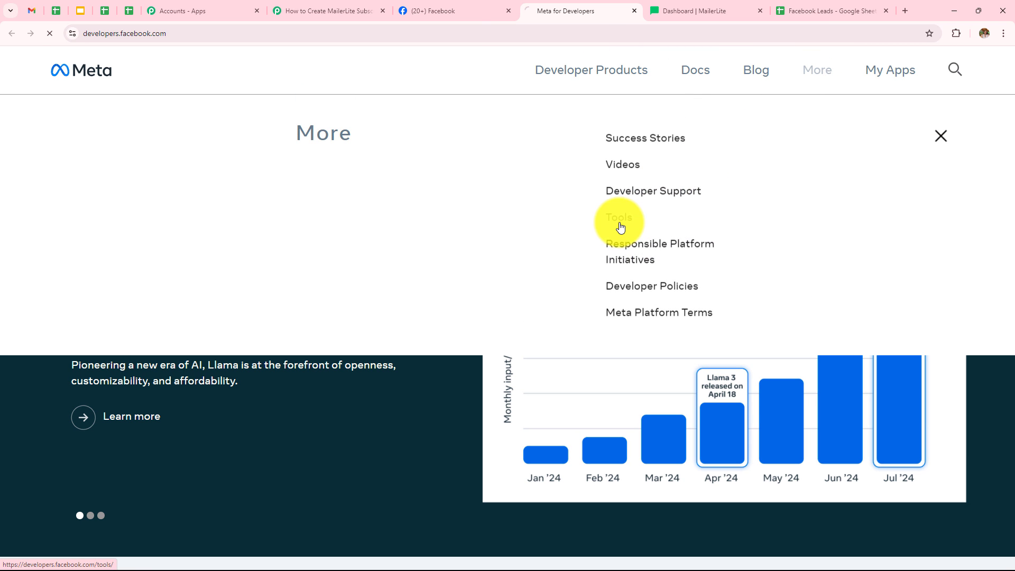
left_click(618, 225)
scroll(529, 245, "down", 4)
scroll(530, 246, "down", 2)
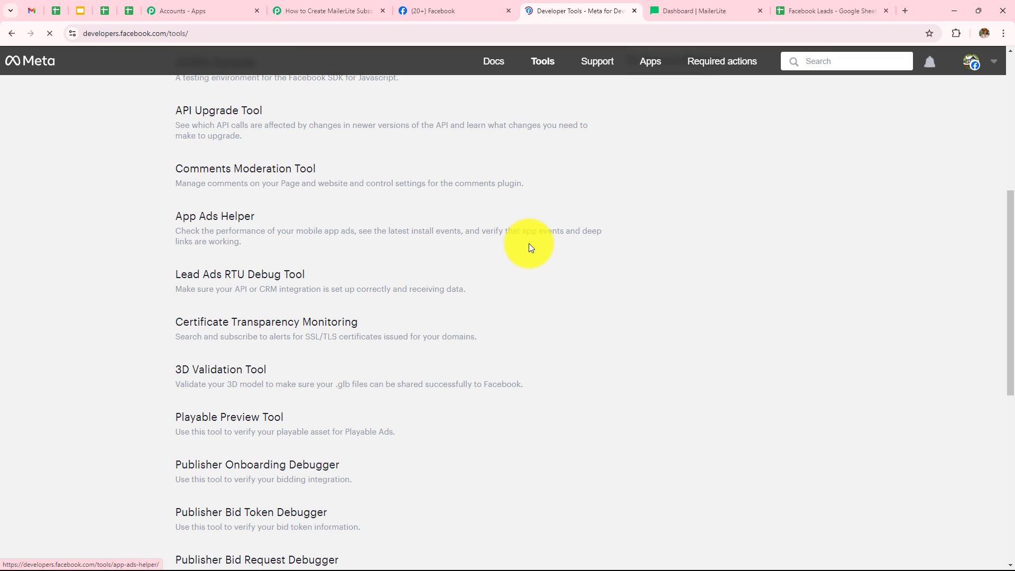
left_click(236, 284)
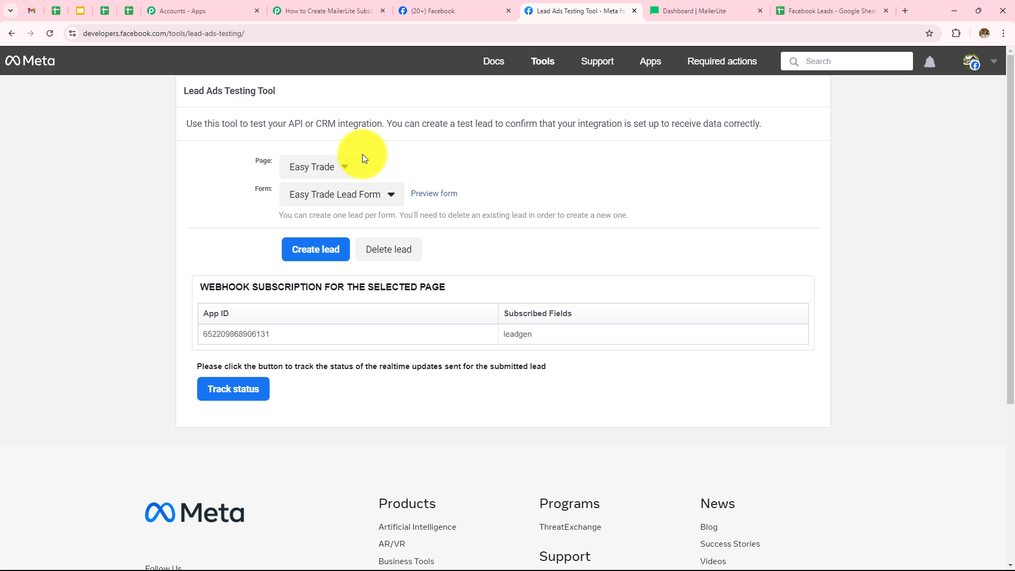
Step: In the Lead Ads Testing Tool, select the Digital Dynamics page and the Lead Ads Form
left_click(332, 166)
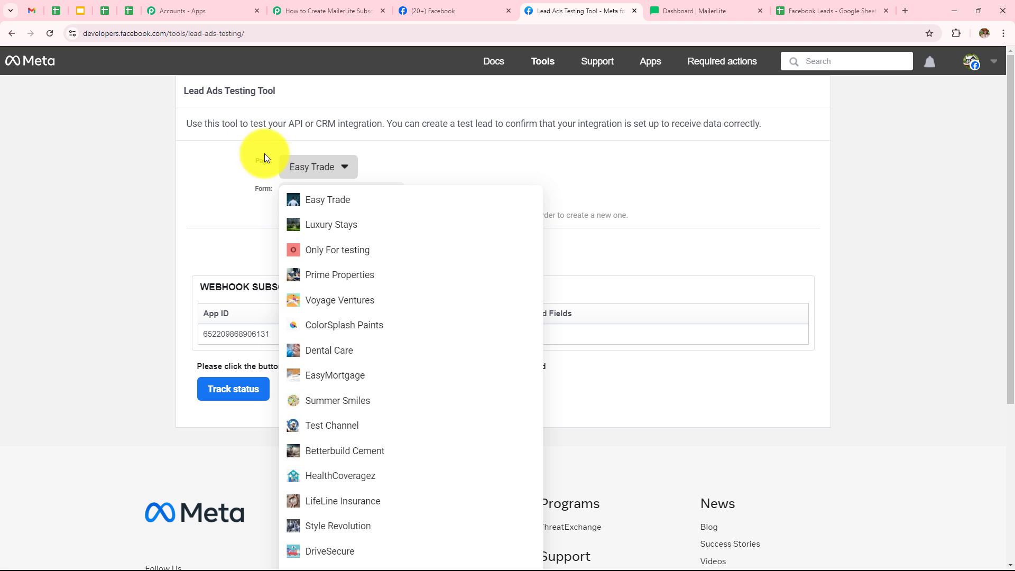
scroll(372, 262, "down", 4)
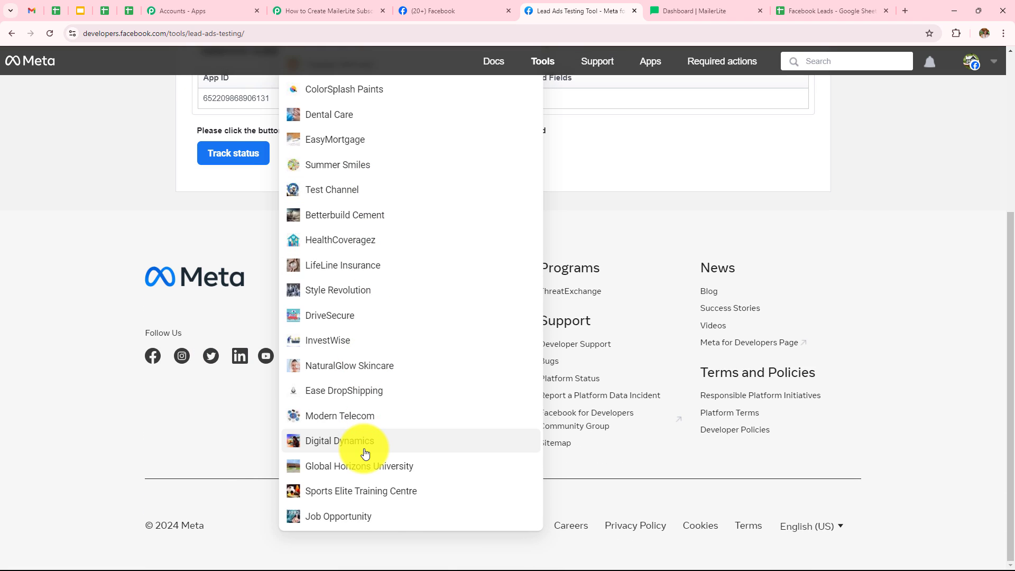
left_click(364, 453)
scroll(226, 254, "up", 4)
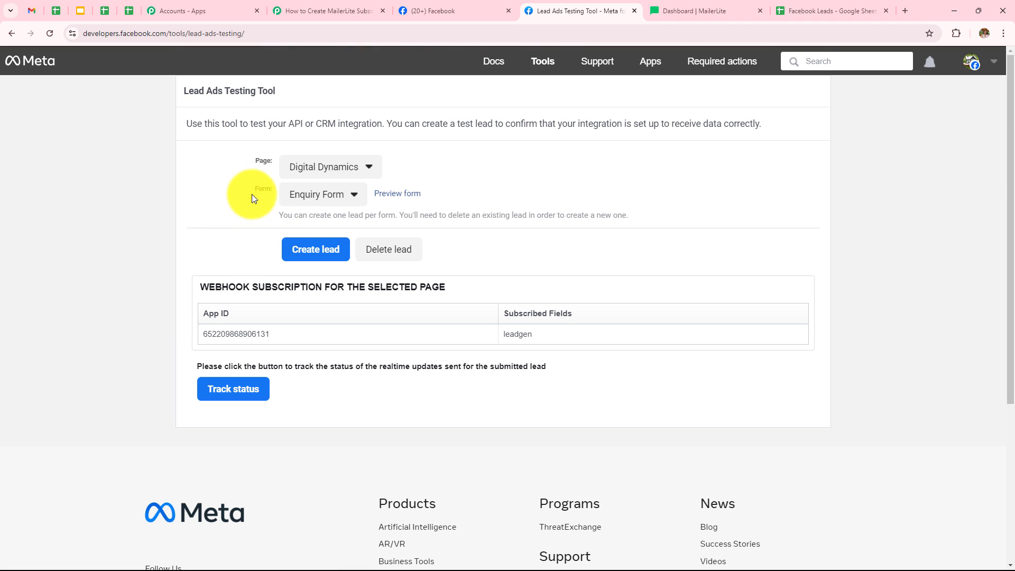
left_click(303, 196)
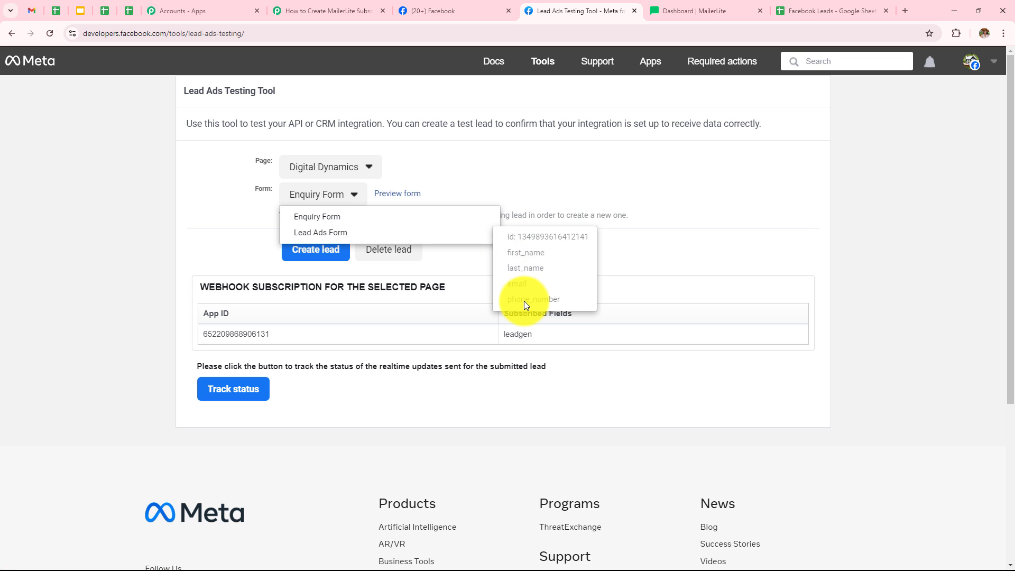
left_click(336, 232)
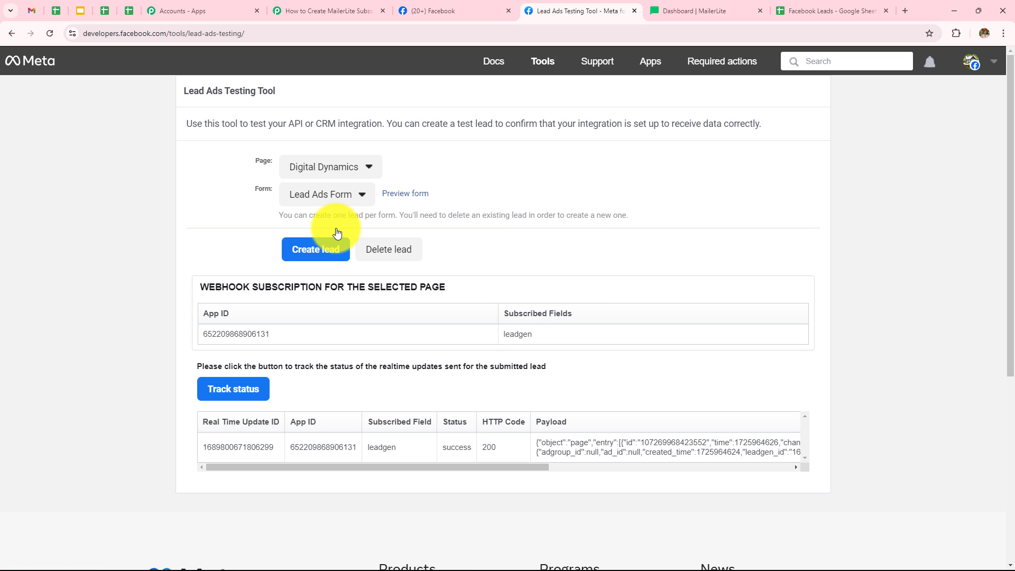
Step: Set the trigger's LeadGen Form to Lead Ads Form in the workflow
left_click(327, 11)
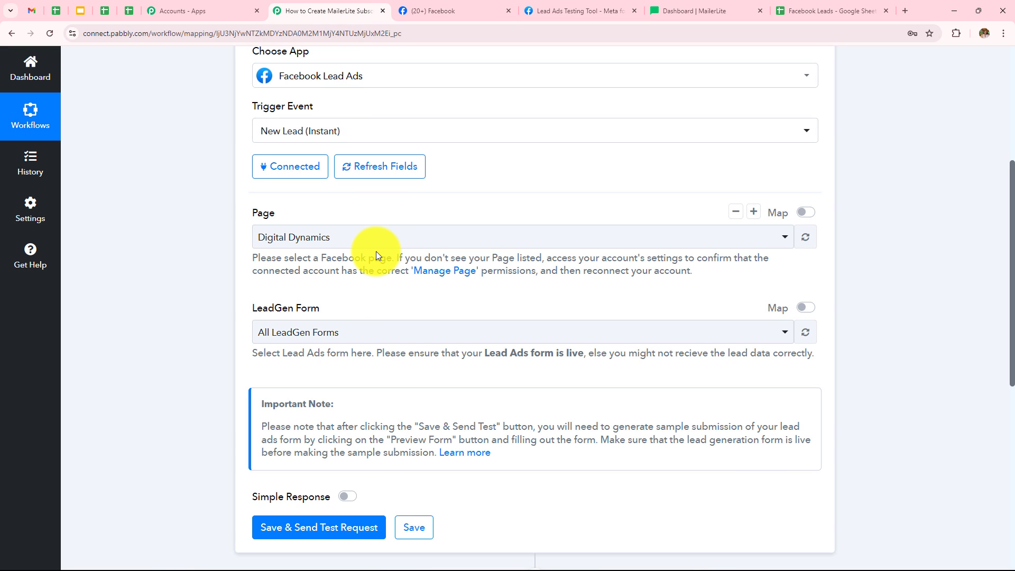
left_click(352, 333)
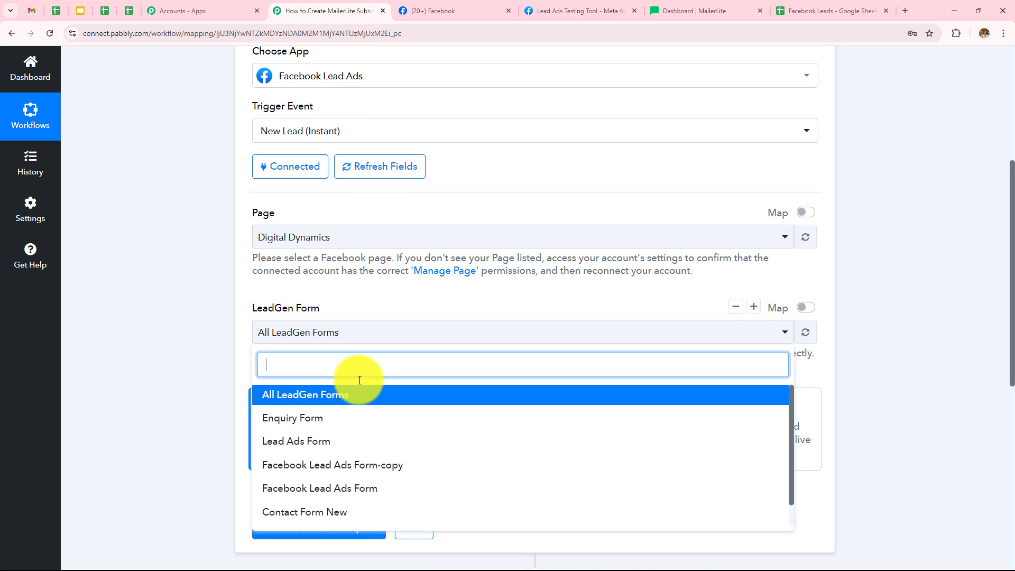
left_click(297, 442)
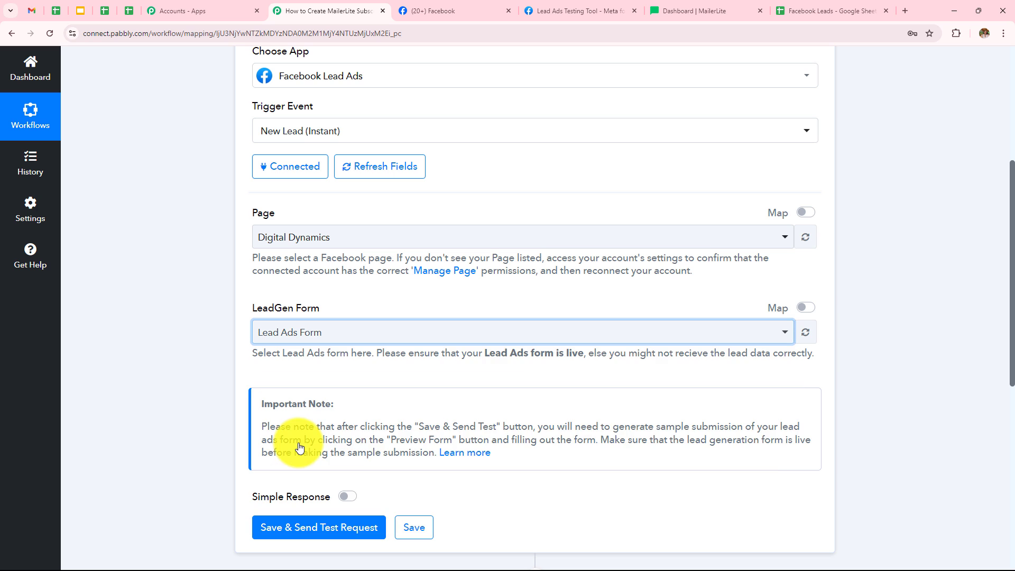
Step: Save the trigger and send a test request so it waits for a webhook response
scroll(460, 344, "down", 2)
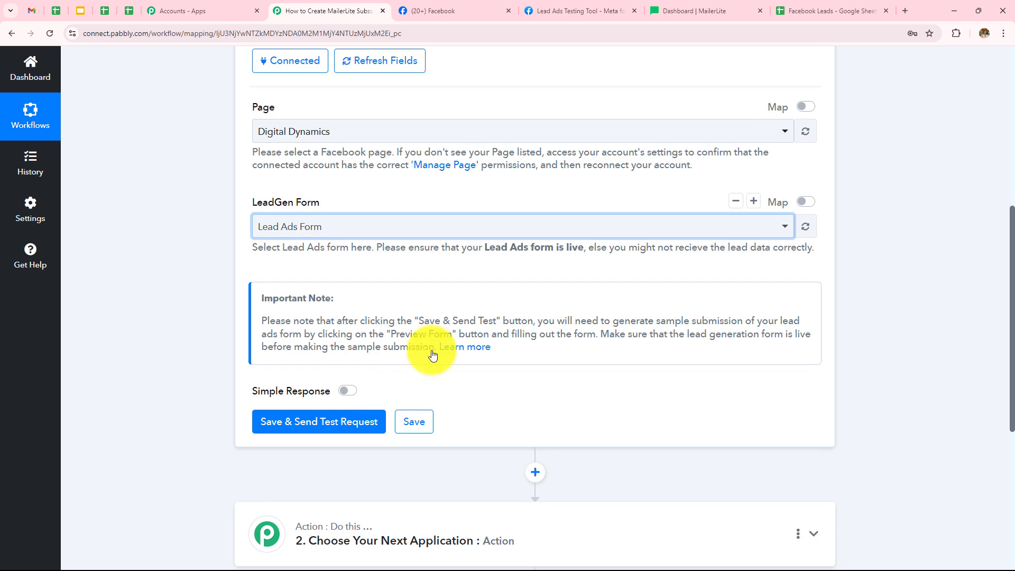
left_click(343, 411)
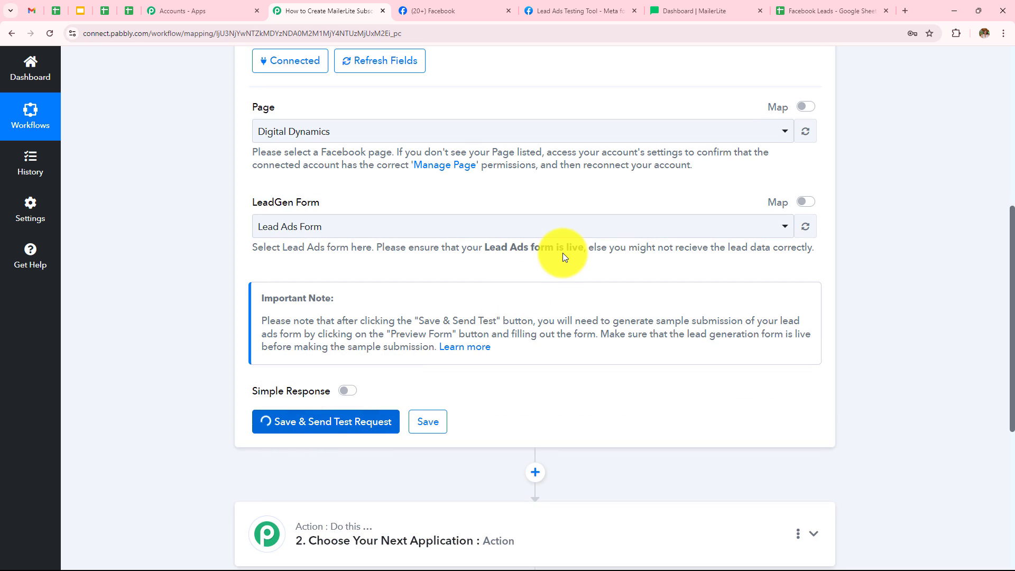
scroll(562, 257, "down", 4)
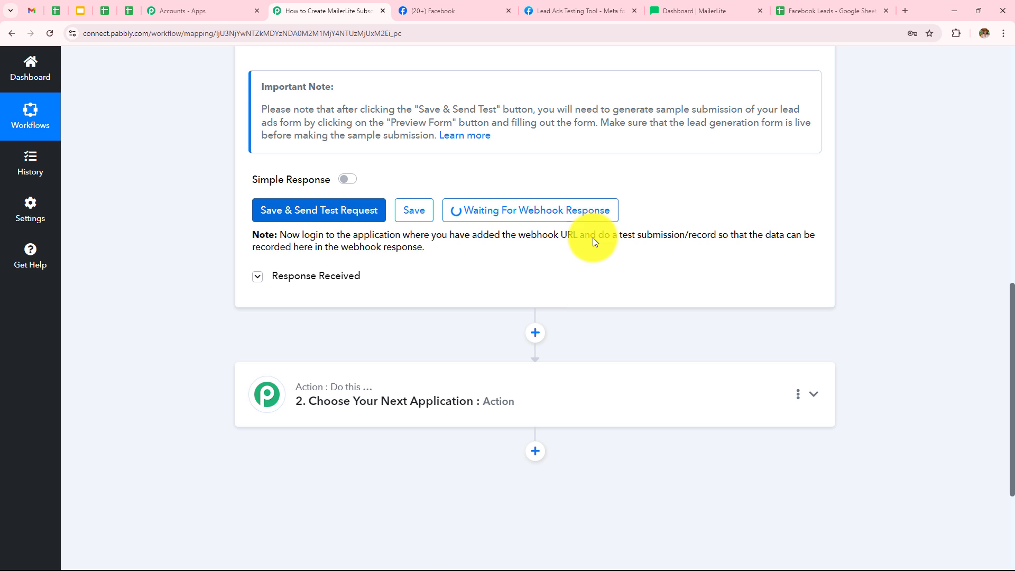
Step: Delete the existing test lead in the Lead Ads Testing Tool
left_click(587, 6)
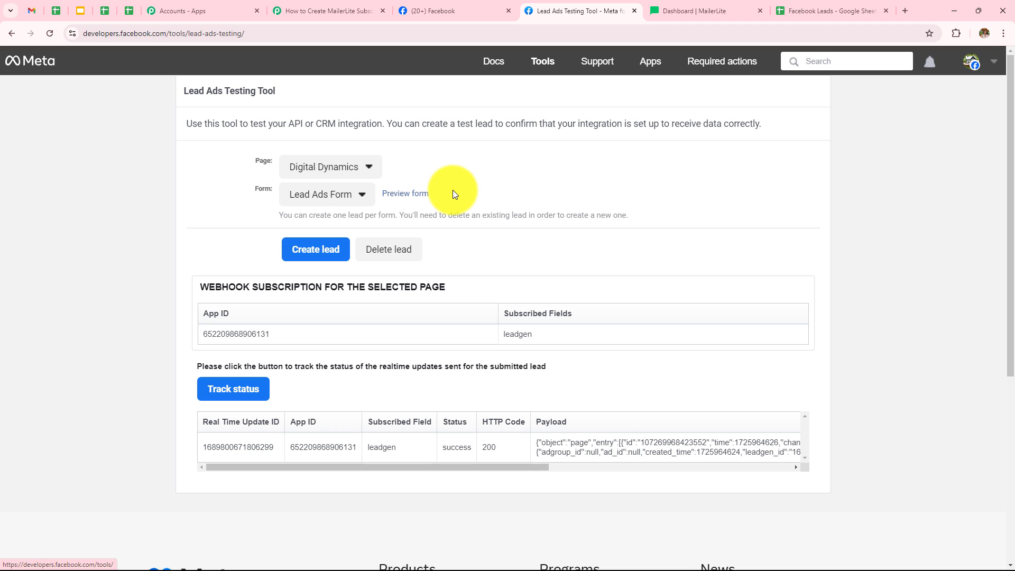
left_click(389, 250)
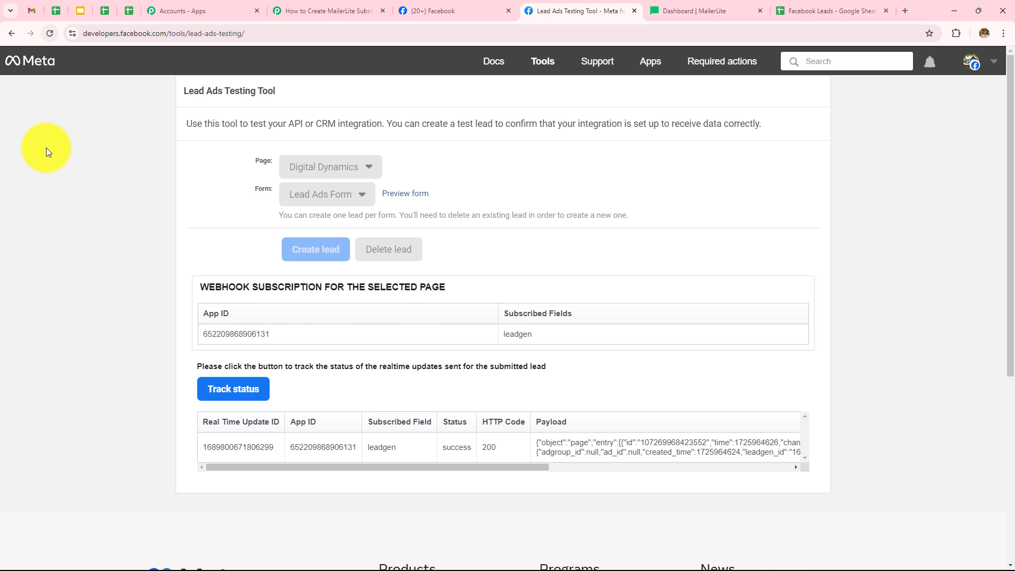
left_click(49, 40)
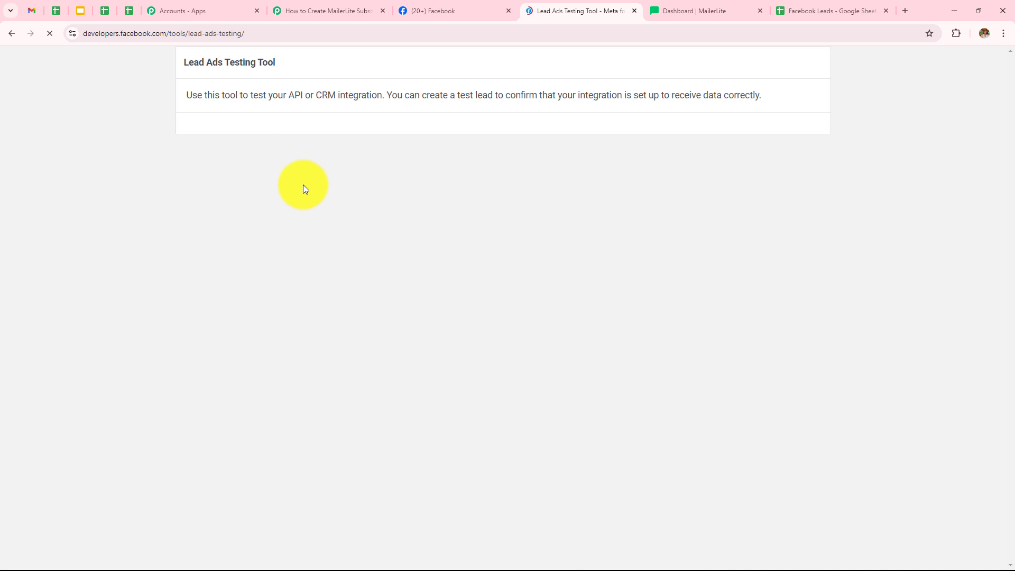
Step: Reselect the Digital Dynamics page and the Lead Ads Form in the testing tool
left_click(303, 162)
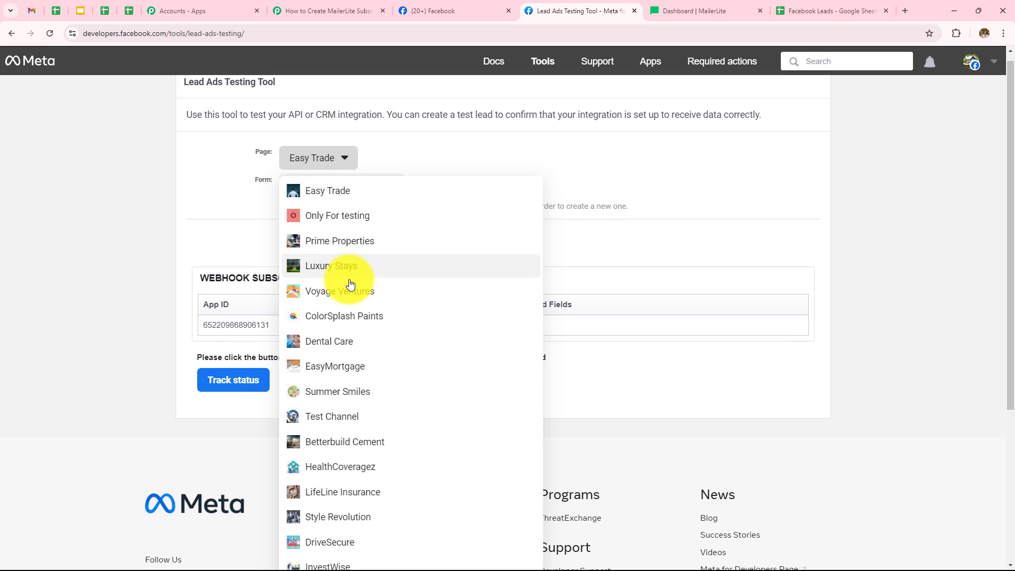
scroll(351, 283, "down", 4)
left_click(310, 458)
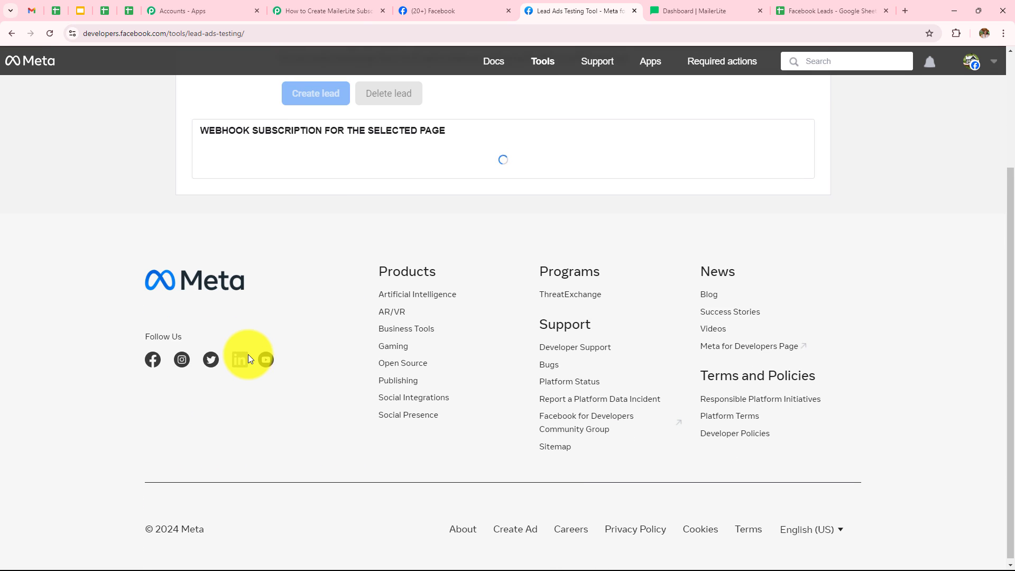
scroll(248, 358, "up", 3)
left_click(338, 196)
left_click(341, 231)
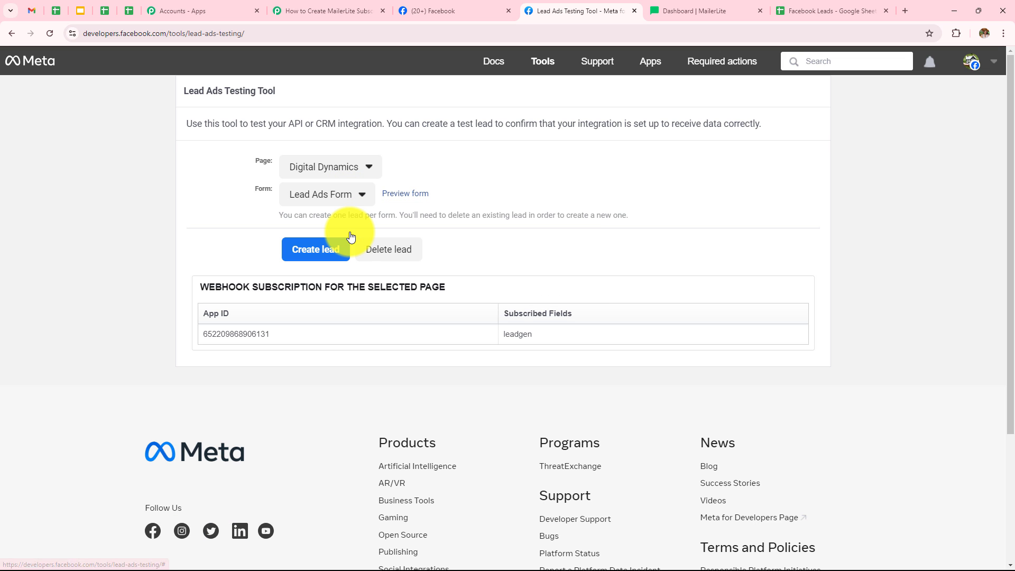
Step: Create a test lead with first name New, last name User, an e-mail address and phone number, submit it, and return to the workflow
left_click(395, 201)
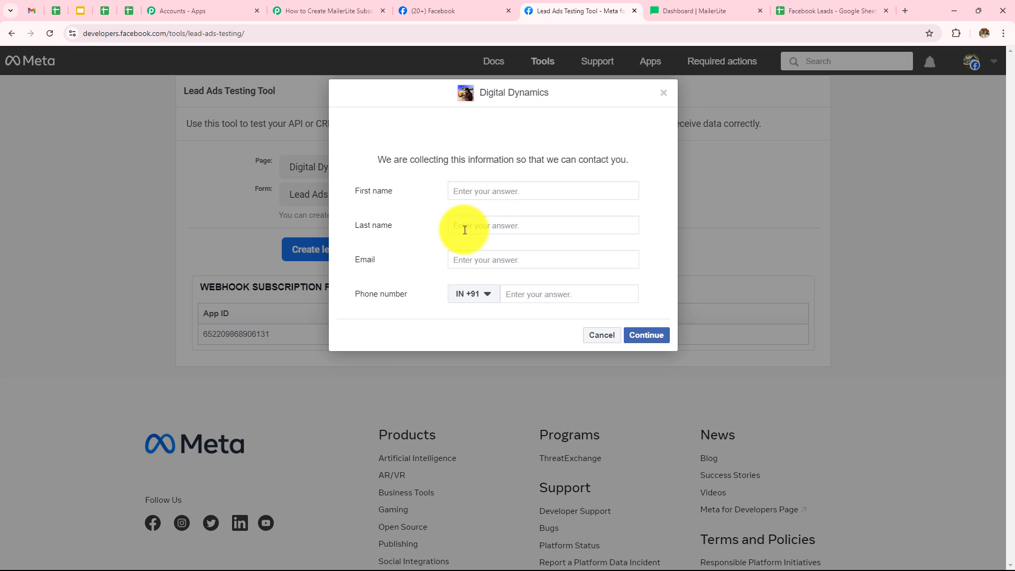
left_click(522, 188)
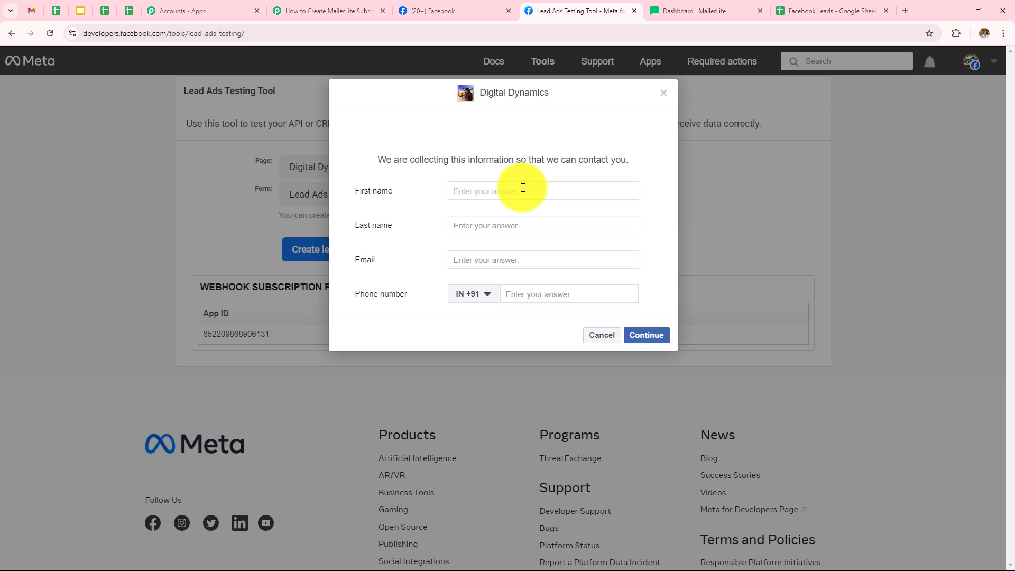
type("New")
left_click(527, 222)
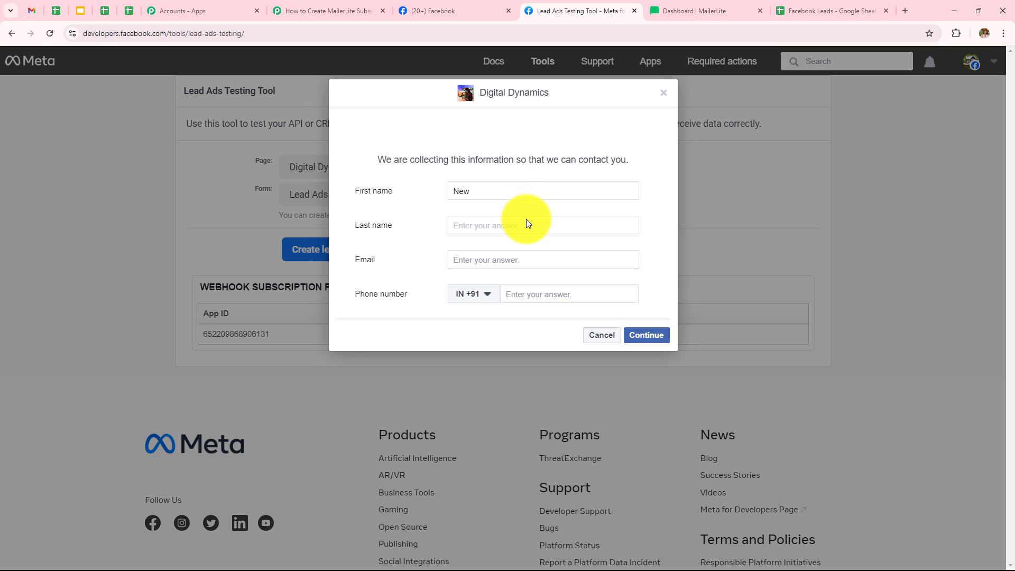
type("User")
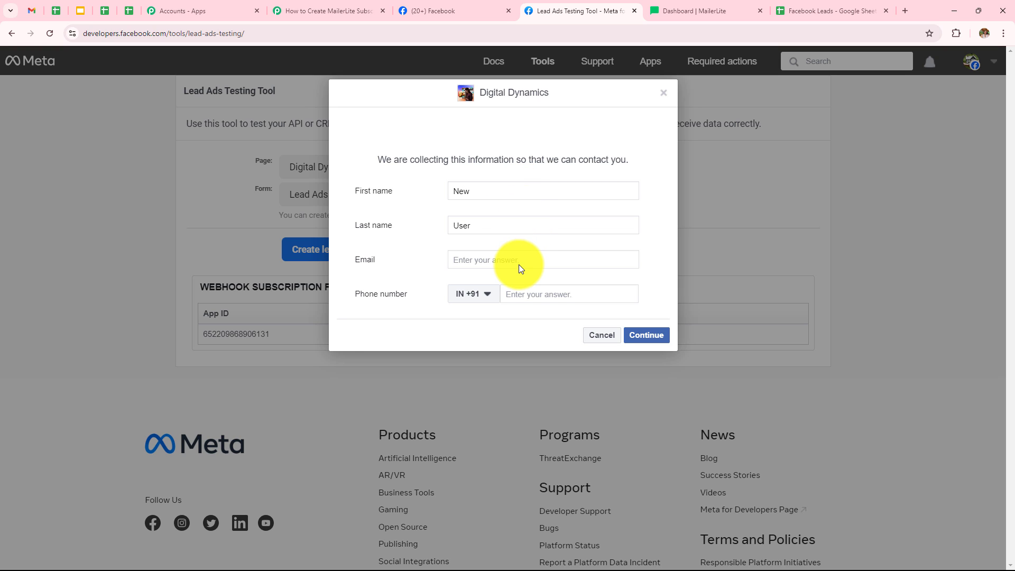
left_click(519, 260)
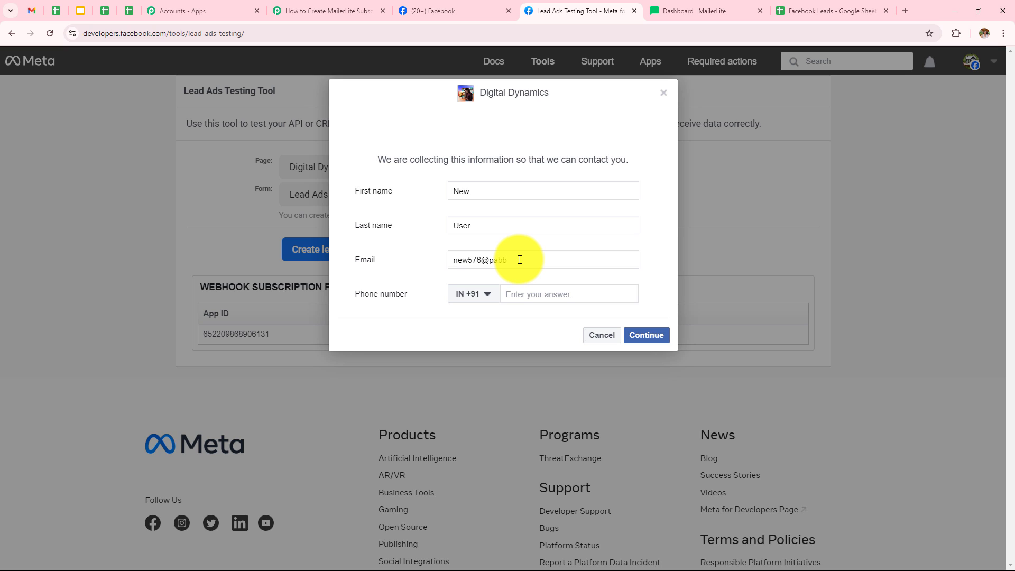
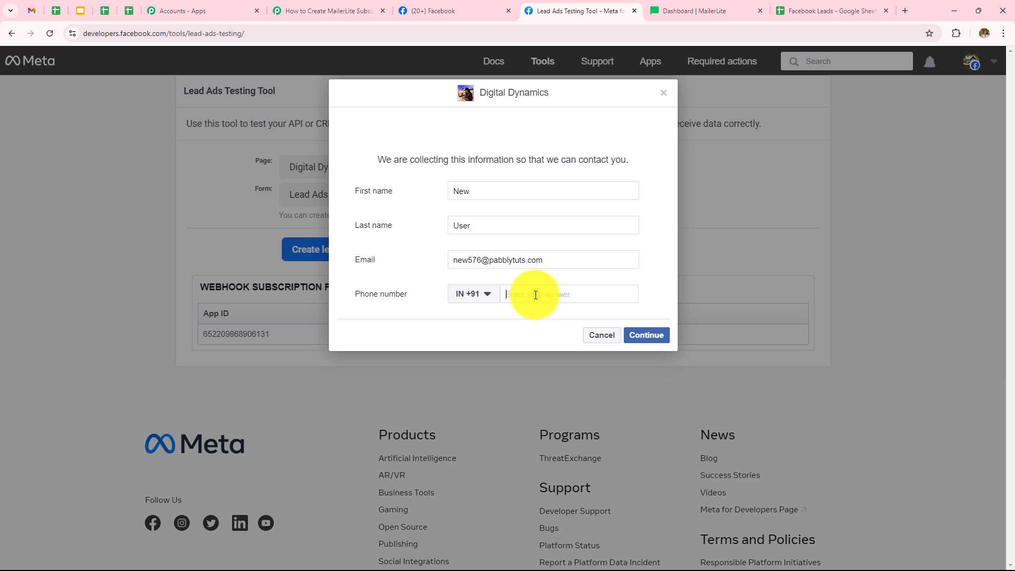
left_click(536, 295)
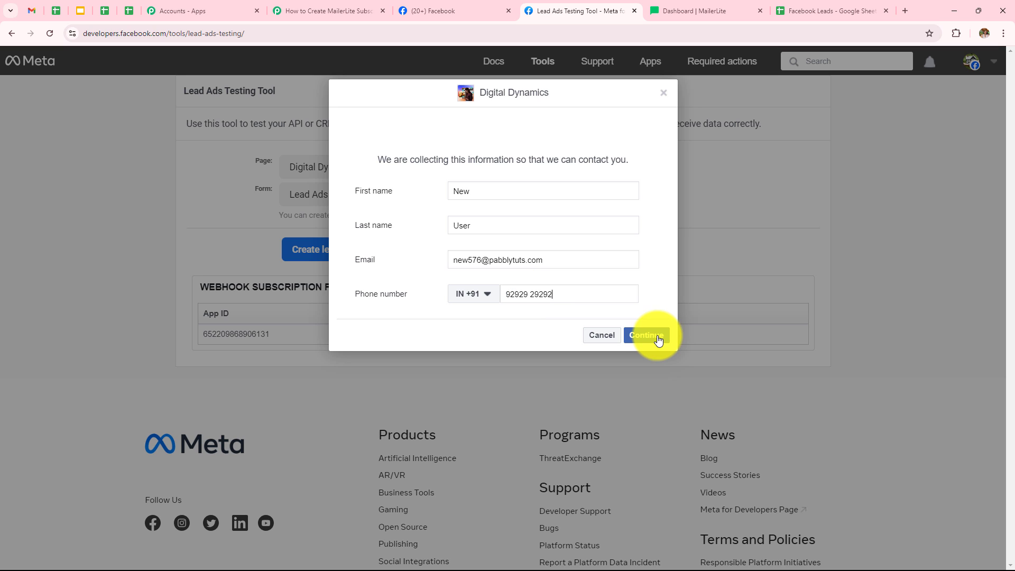
left_click(654, 336)
left_click(650, 259)
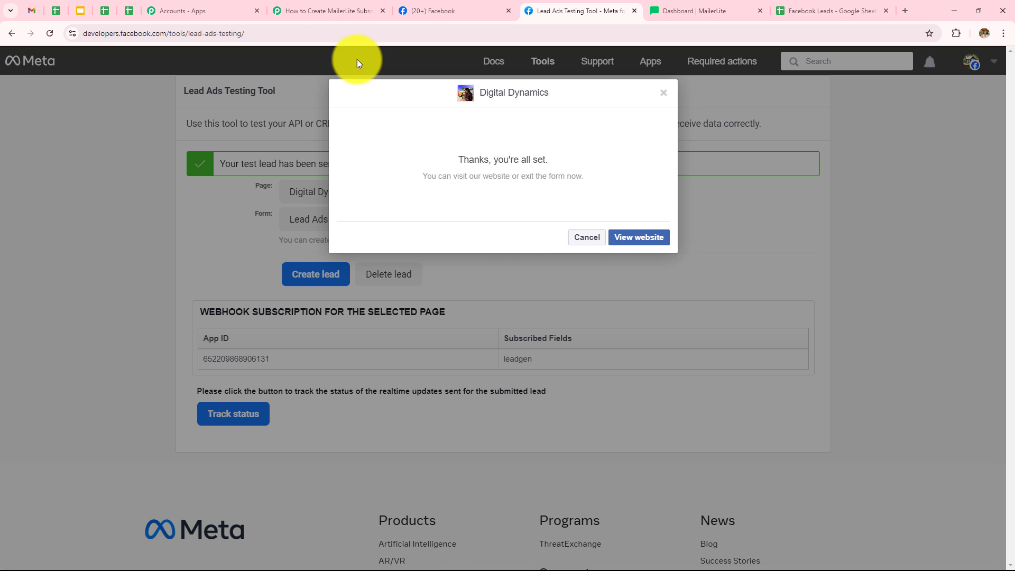
left_click(306, 9)
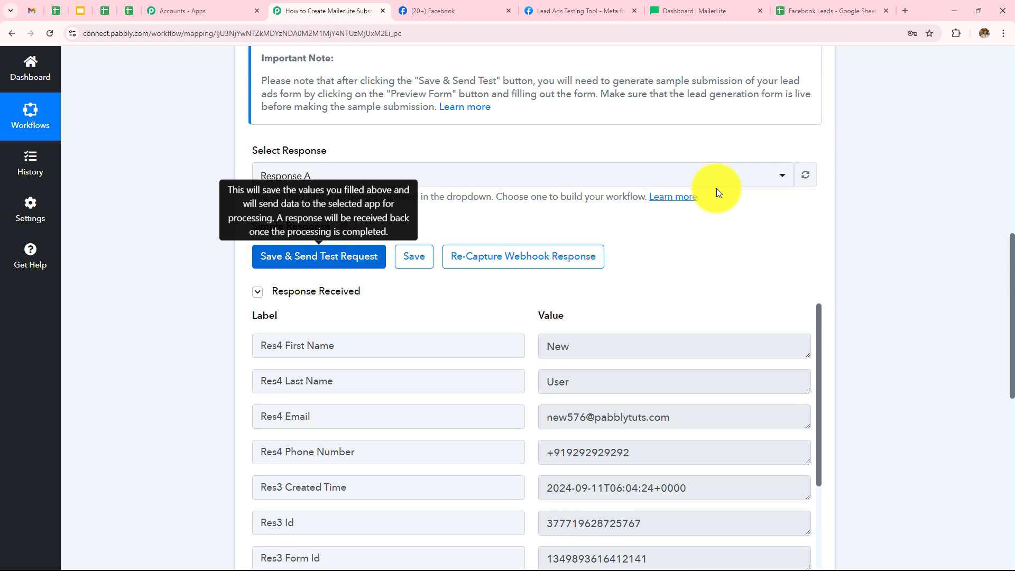
Step: Review the captured test lead response values in the trigger, including first name, last name, e-mail and phone number
scroll(717, 191, "down", 5)
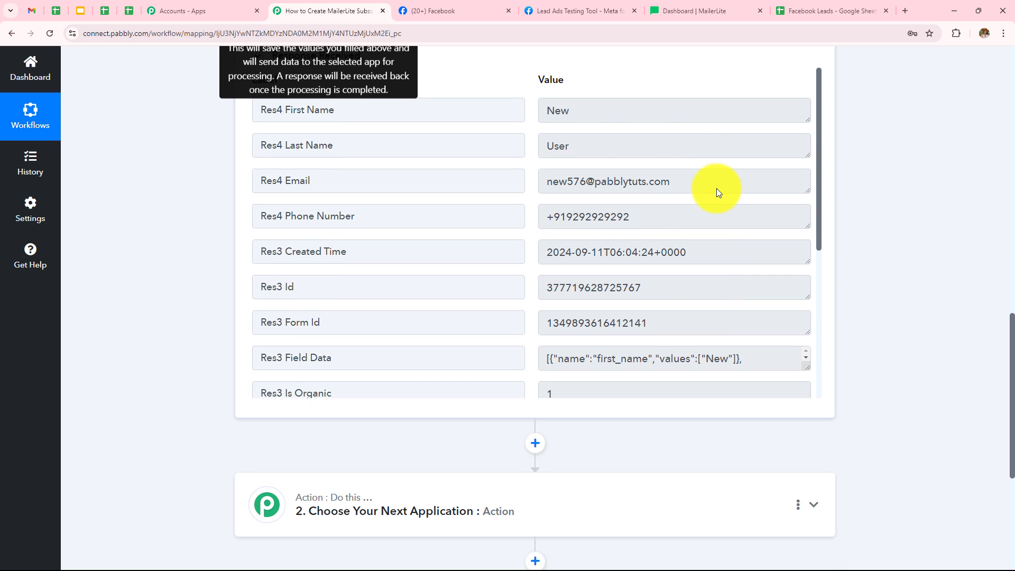
left_click_drag(582, 109, 455, 126)
left_click_drag(588, 144, 562, 149)
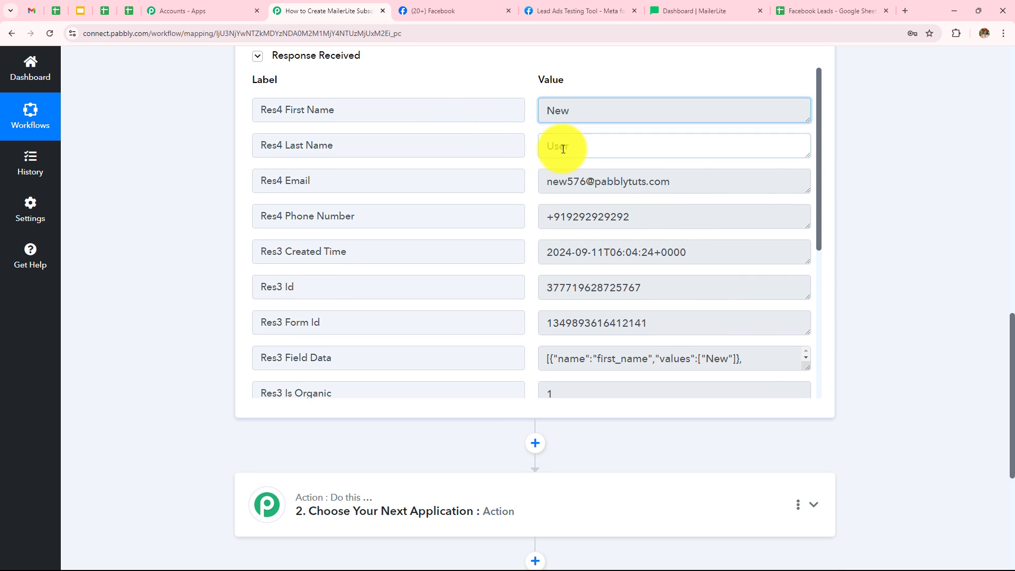
double_click(562, 149)
left_click_drag(704, 181, 503, 181)
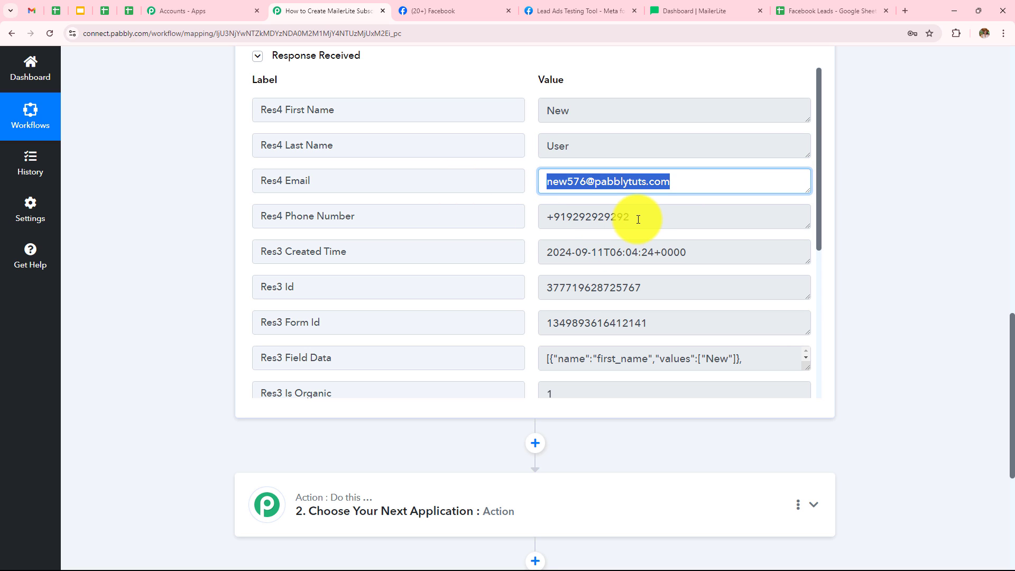
left_click_drag(639, 217, 480, 229)
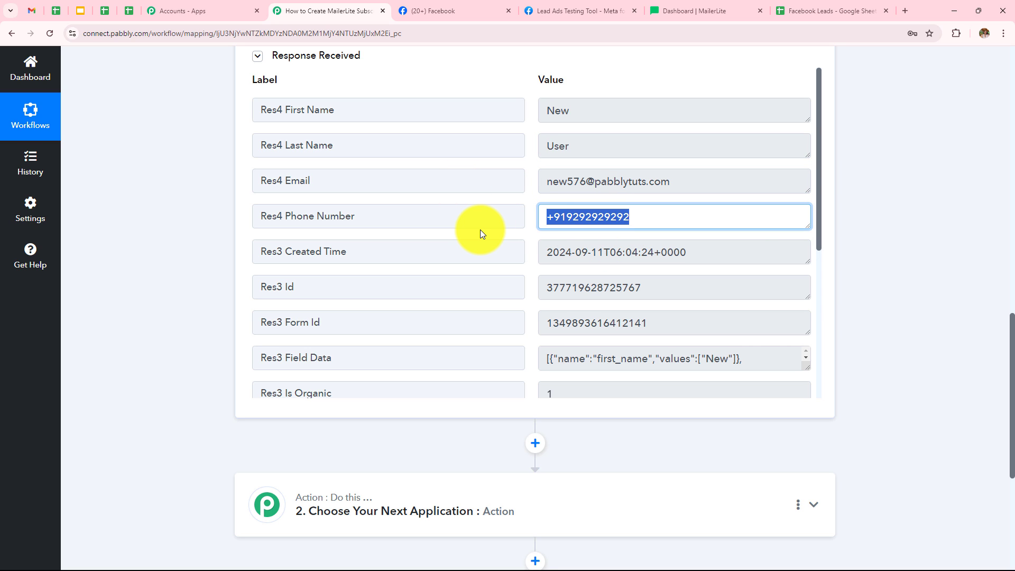
left_click(801, 283)
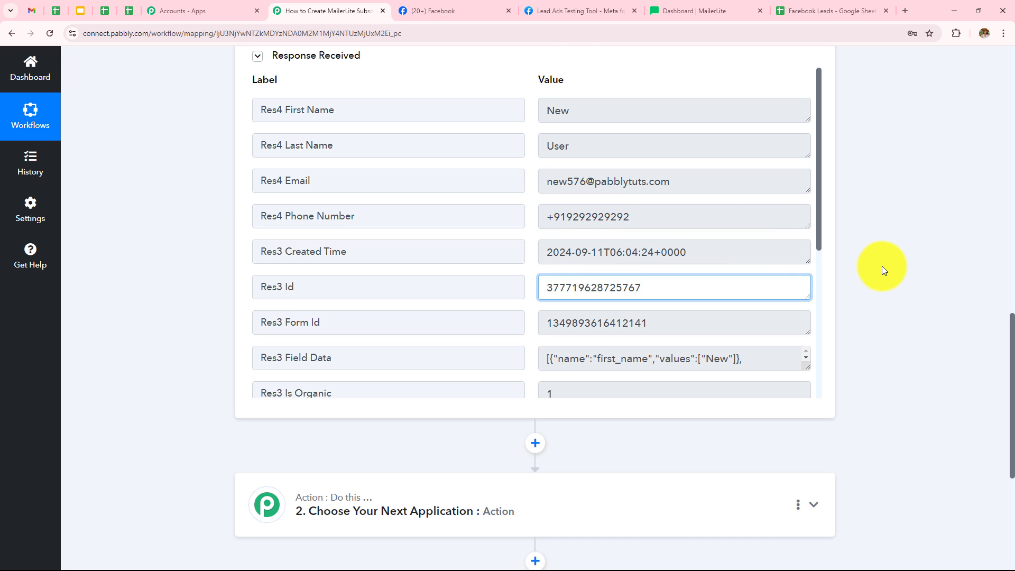
scroll(881, 266, "up", 10)
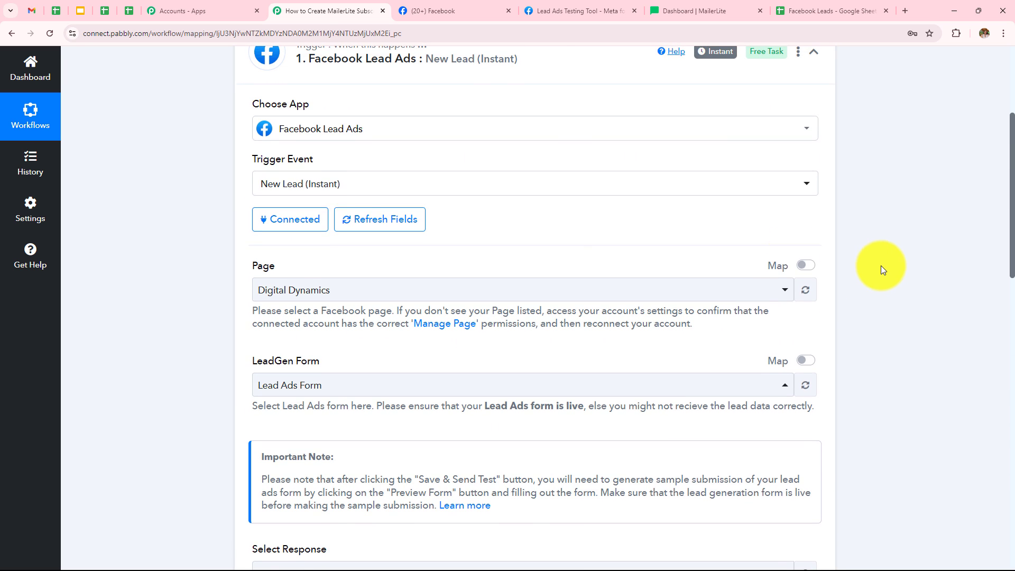
scroll(604, 312, "down", 7)
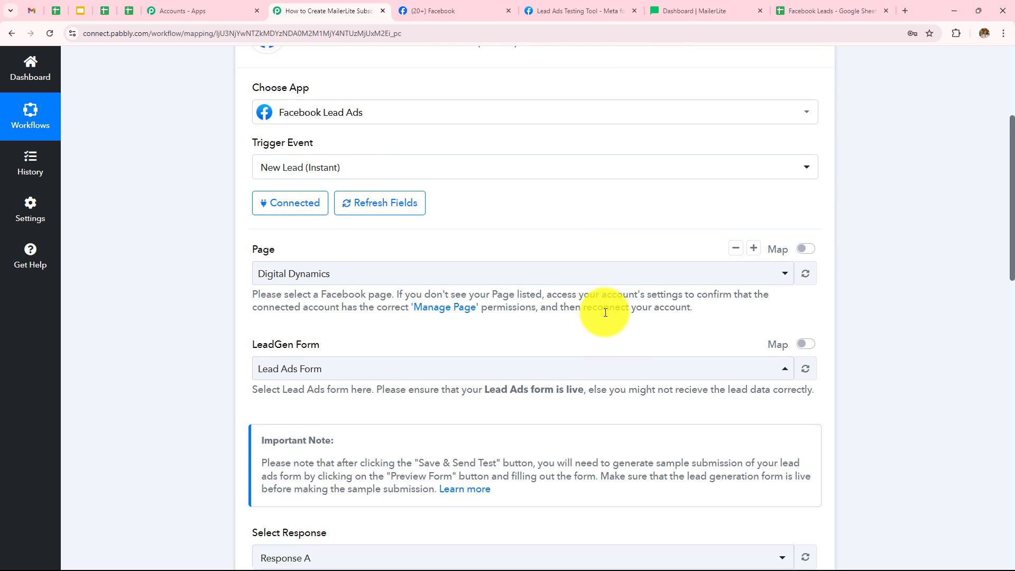
scroll(812, 300, "down", 10)
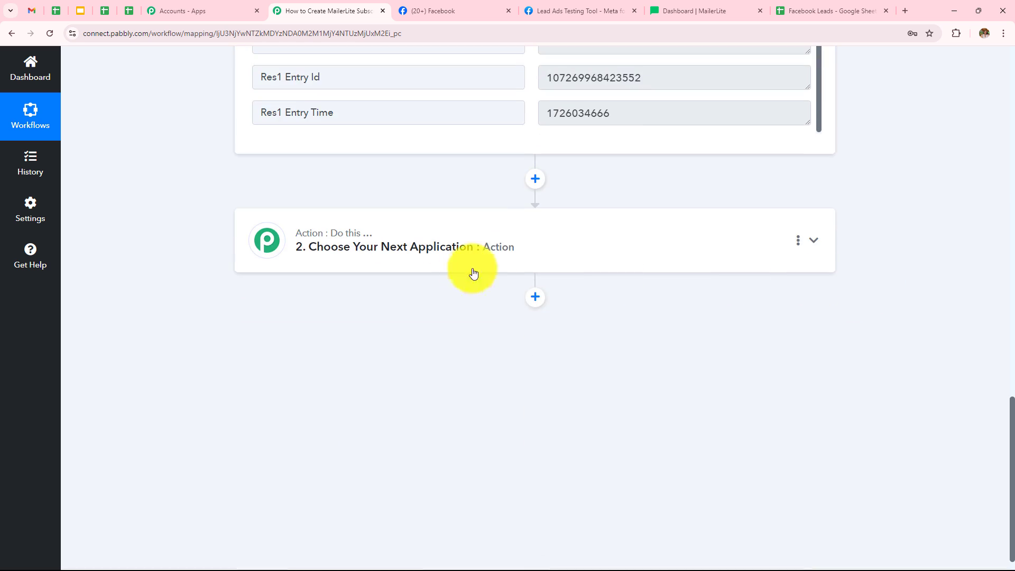
Step: Set the action step to MailerLite with the Create Or Update Subscriber action event
left_click(507, 260)
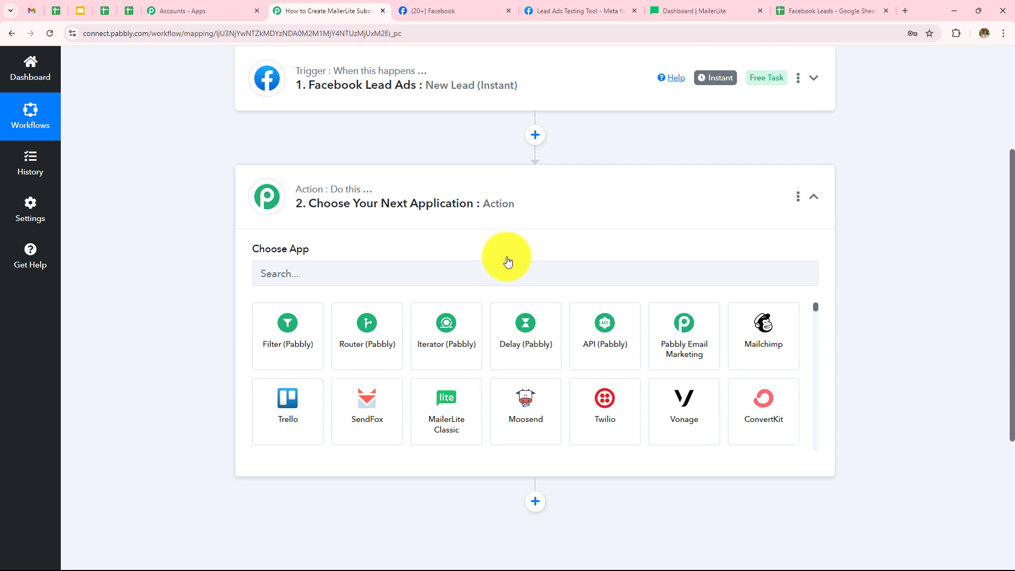
left_click(484, 284)
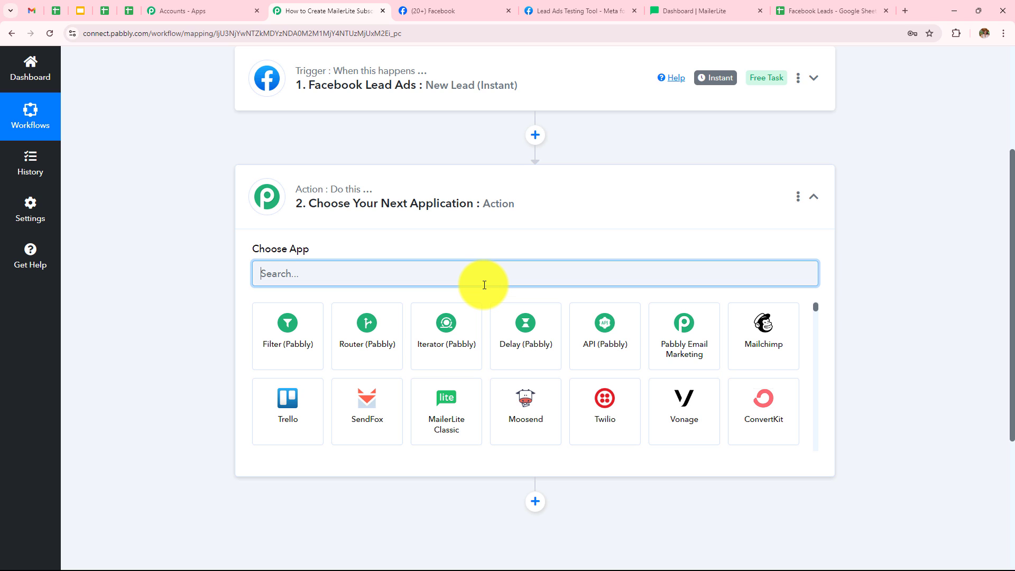
type("Mailer")
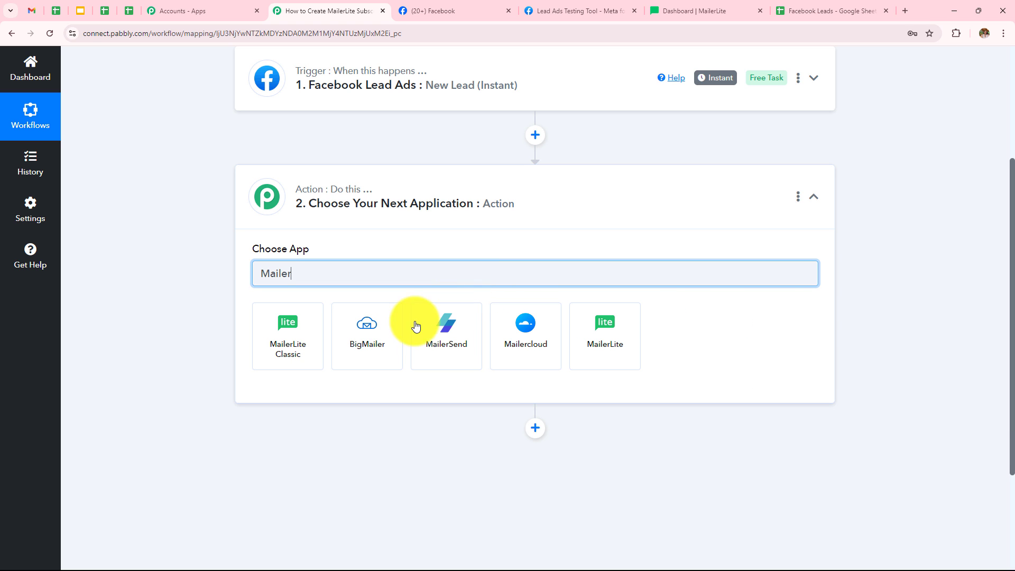
left_click(585, 326)
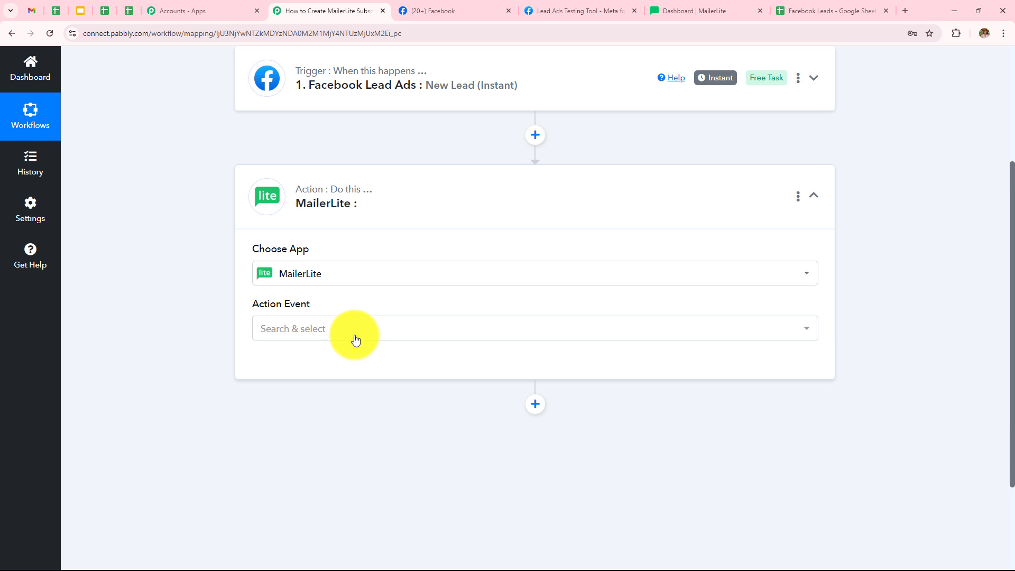
left_click(355, 336)
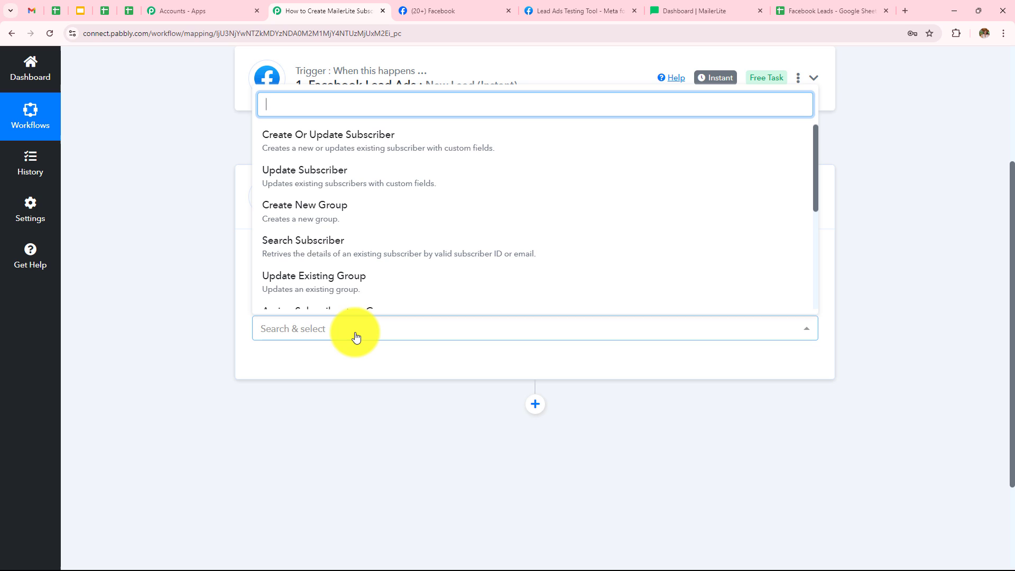
left_click(398, 143)
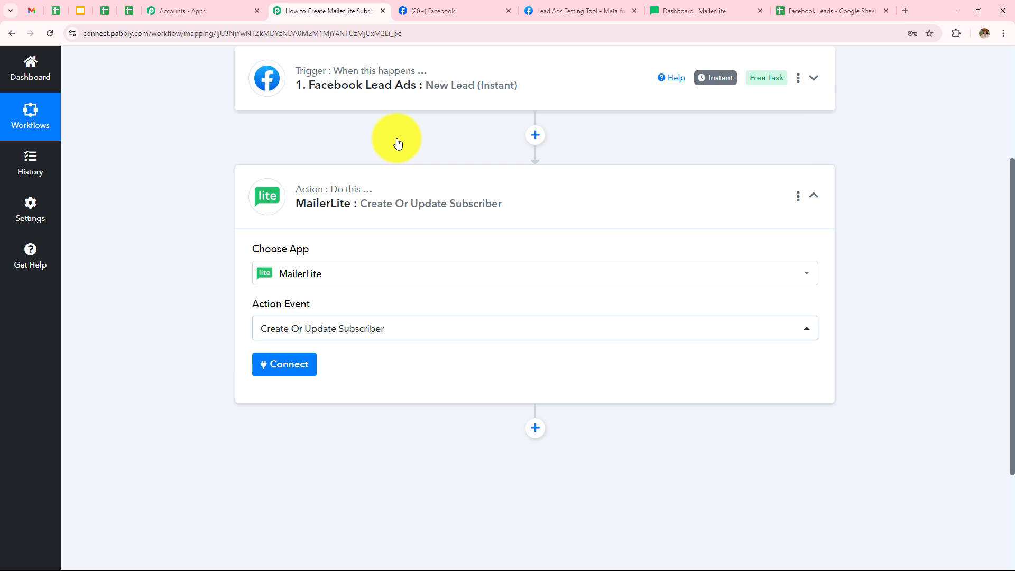
Step: Start connecting MailerLite and choose to add a new connection
left_click(291, 375)
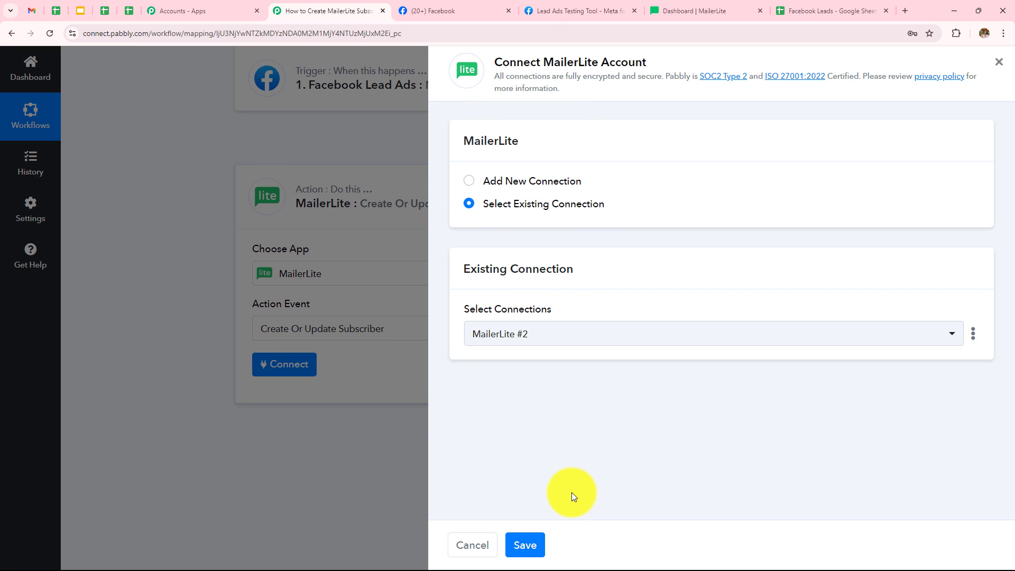
left_click(470, 184)
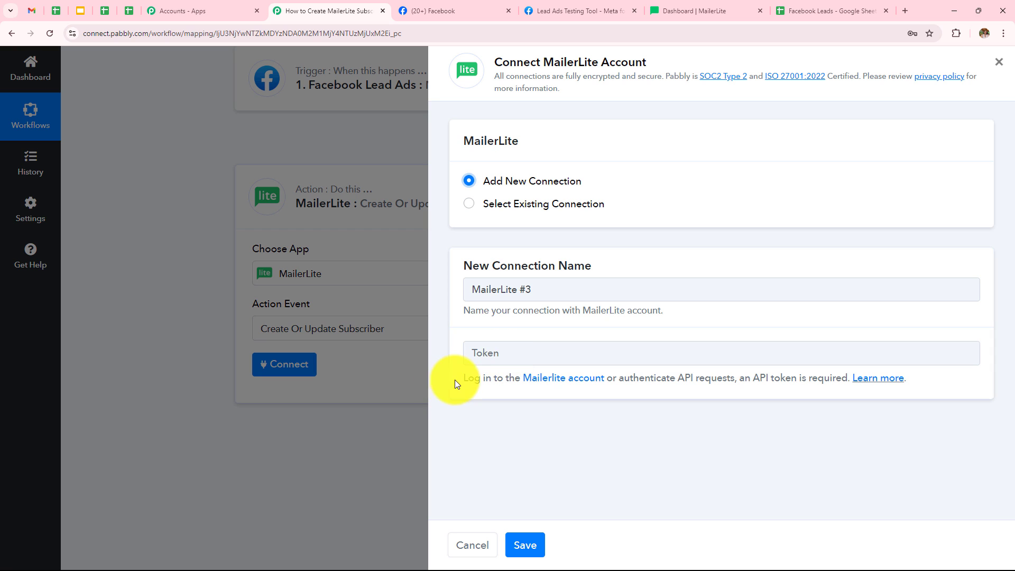
left_click_drag(463, 376, 670, 391)
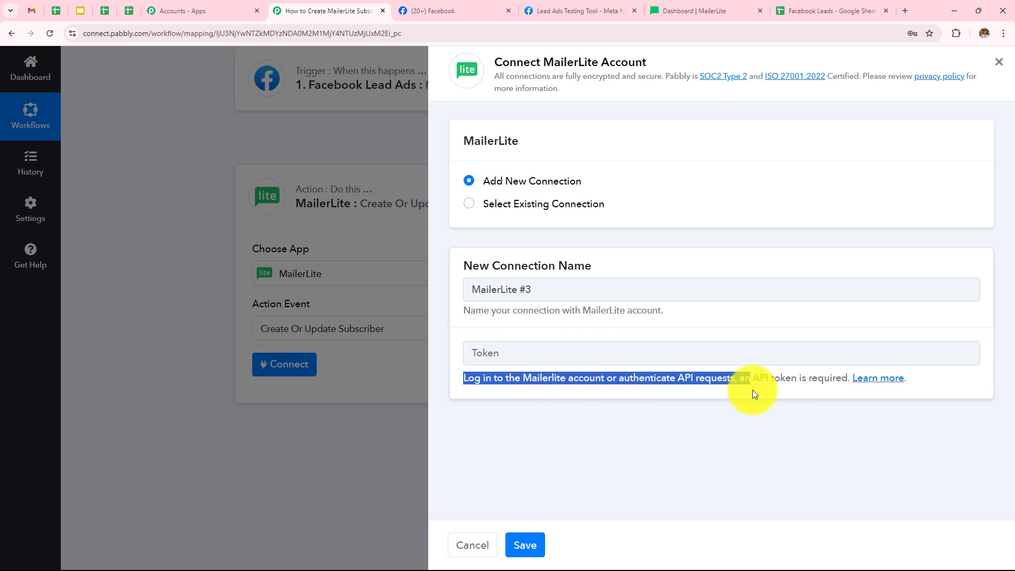
left_click_drag(797, 401, 853, 423)
left_click(853, 422)
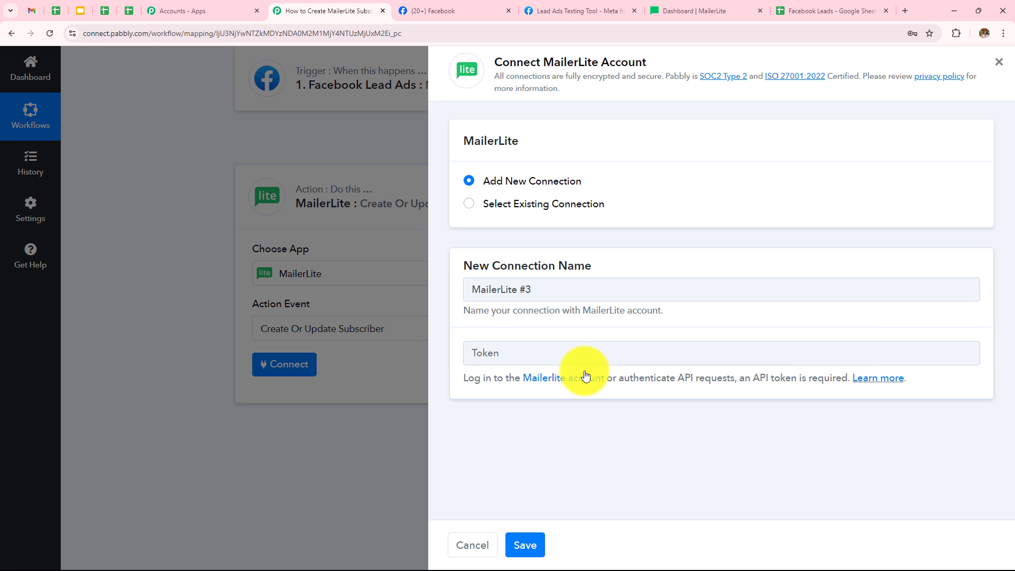
Step: Switch to the MailerLite dashboard and open the API integration page
left_click(698, 7)
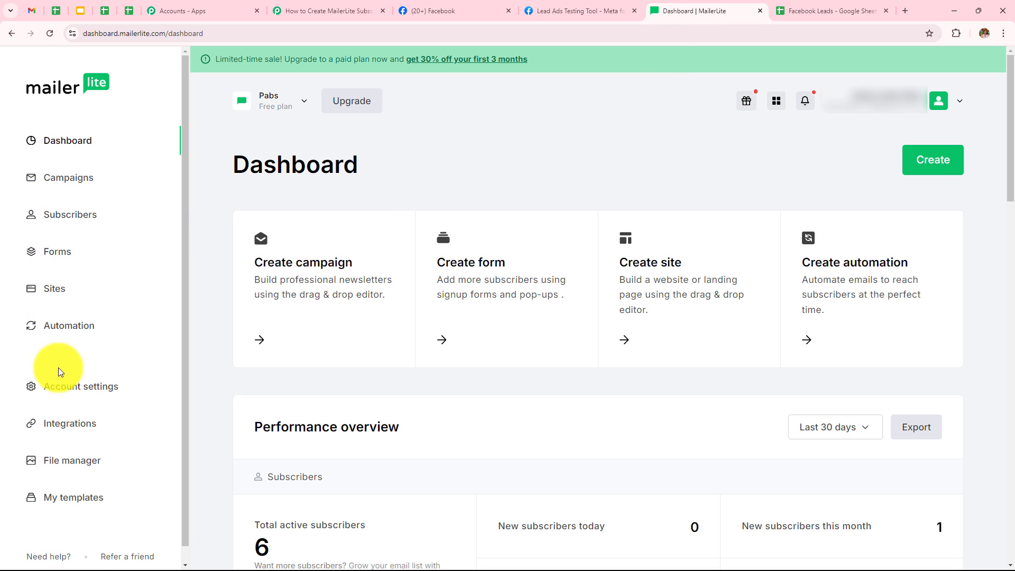
left_click(60, 430)
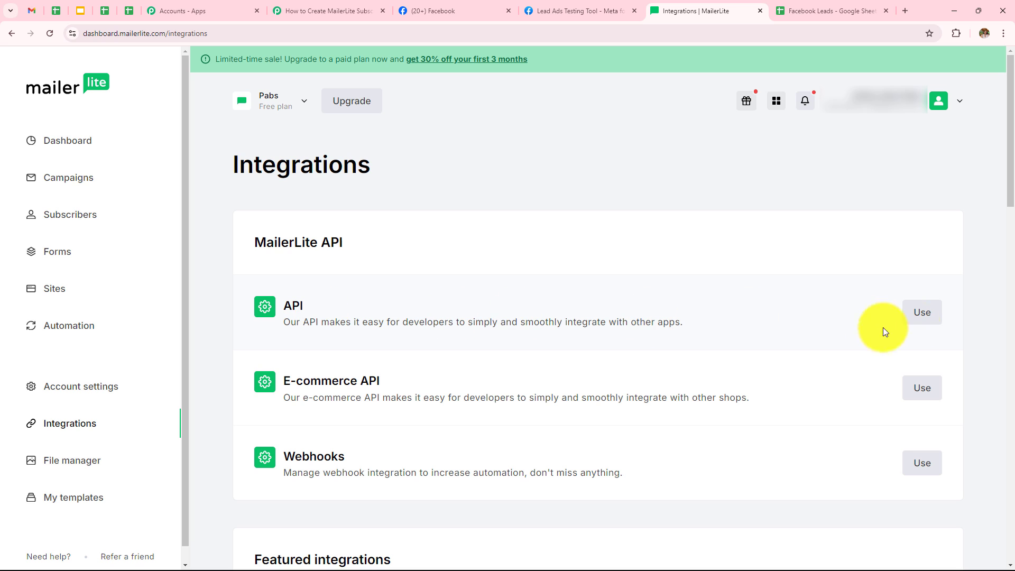
left_click(923, 317)
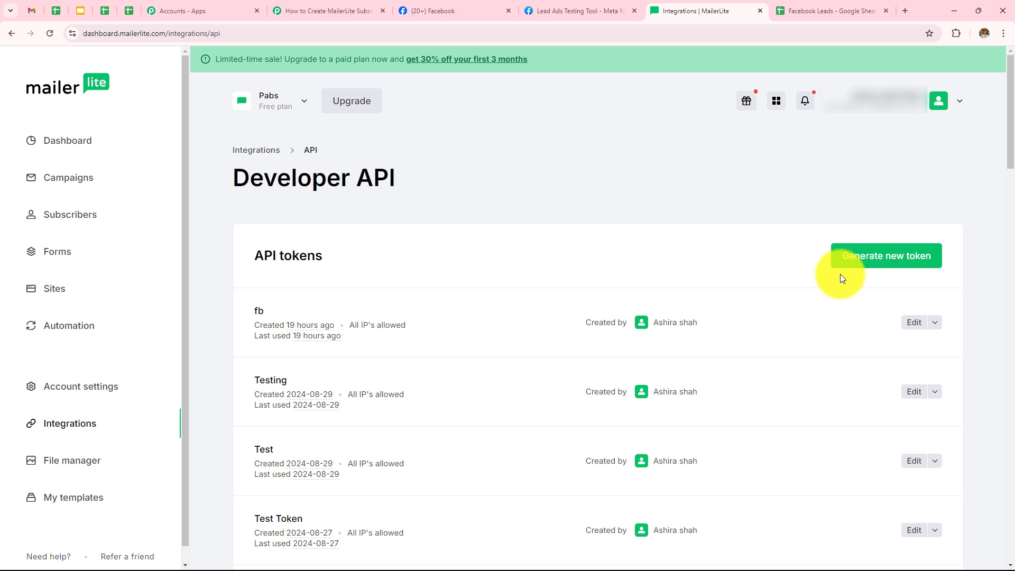
Step: Generate a new API token named Testing123 with all IPs allowed, accepting the API token requirements
left_click(889, 269)
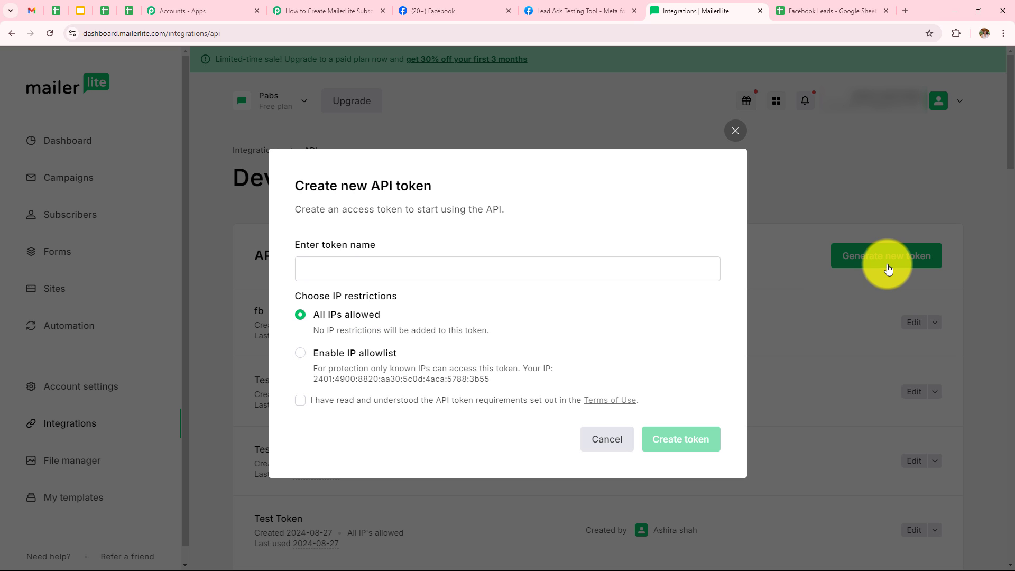
left_click(342, 269)
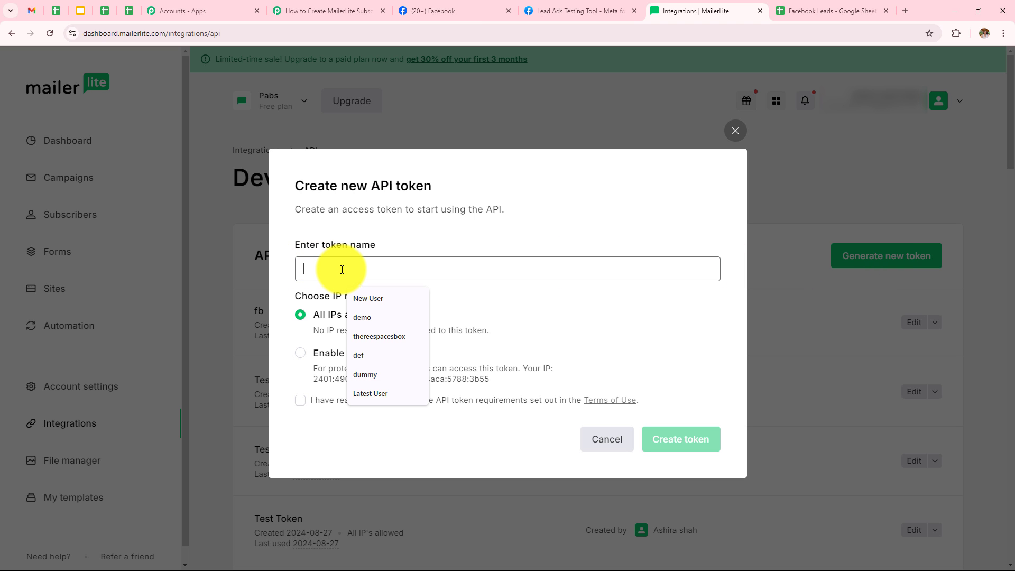
type("f")
key("BackSpace")
type("Testing123")
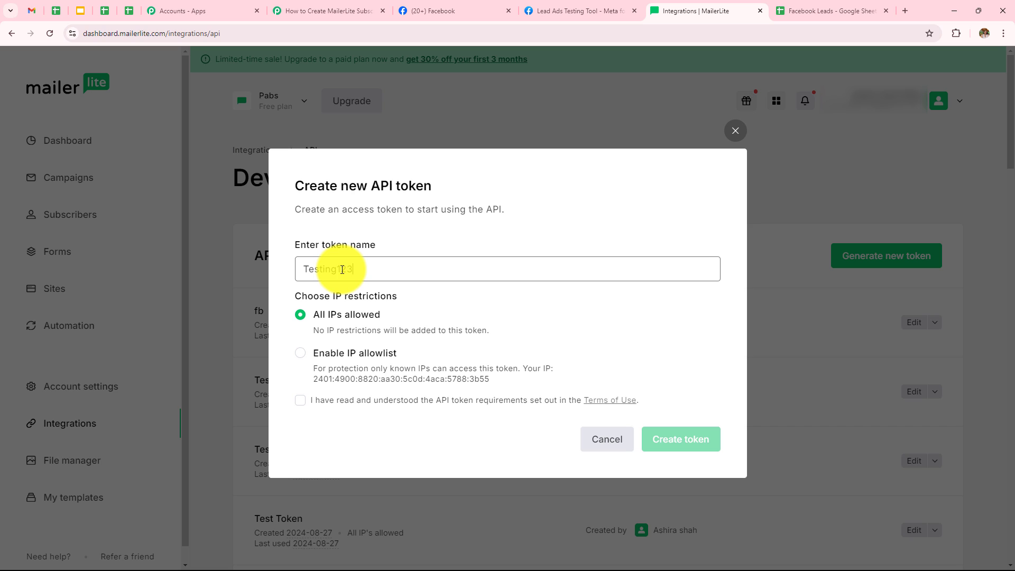
left_click(300, 400)
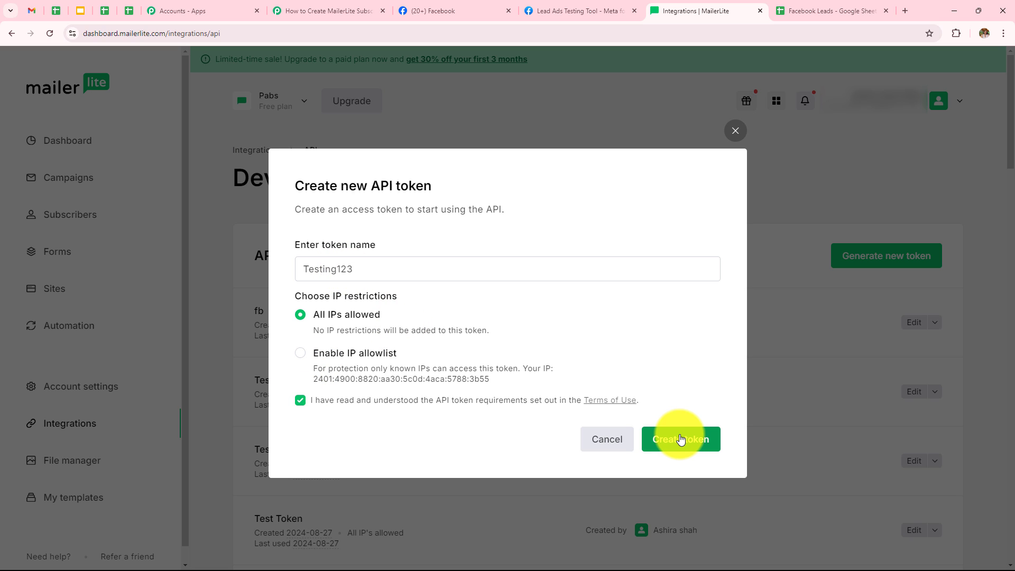
left_click(680, 439)
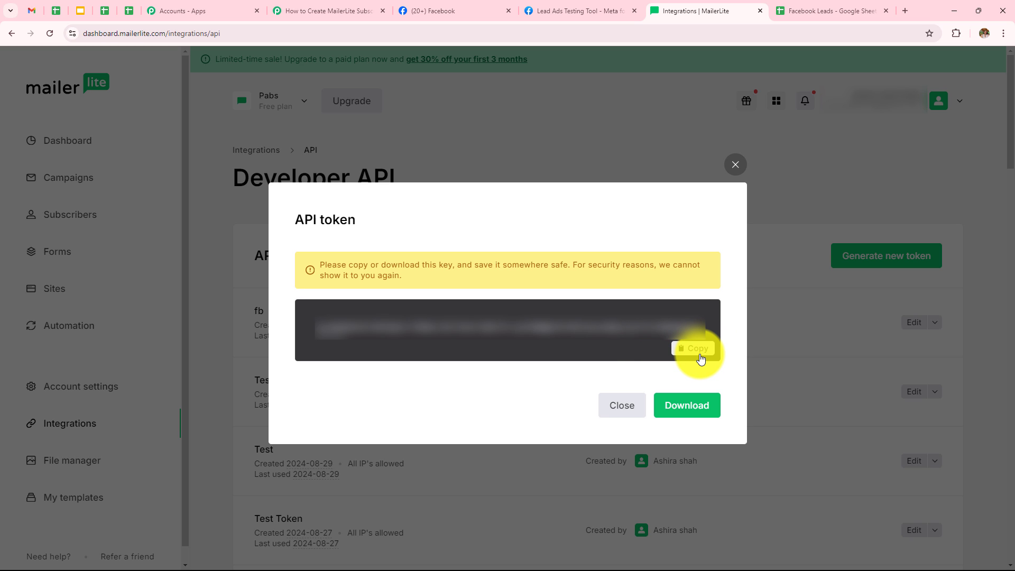
Step: Copy the new API token, paste it into the workflow connection's Token field, and save the connection
left_click(288, 9)
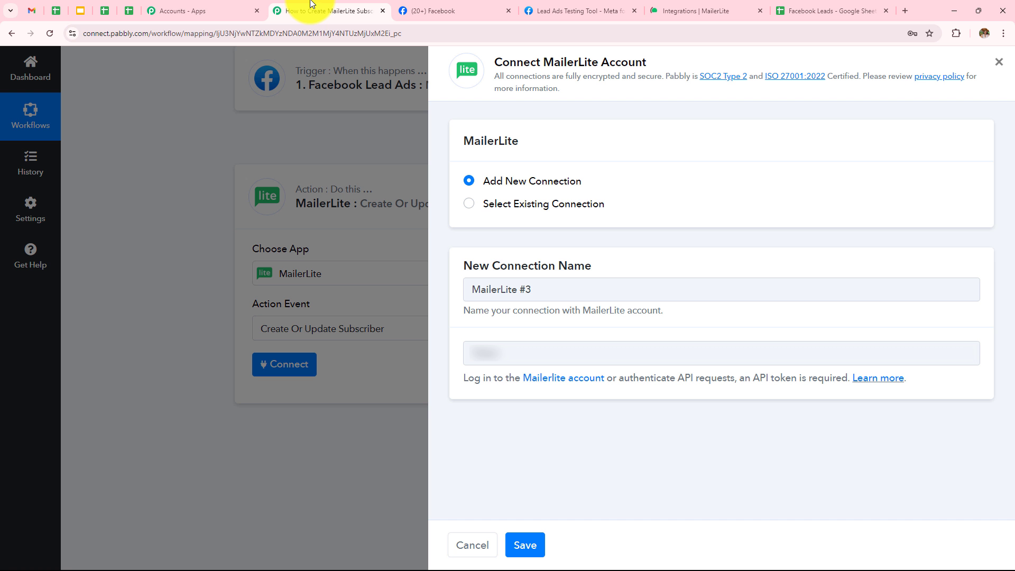
left_click(549, 352)
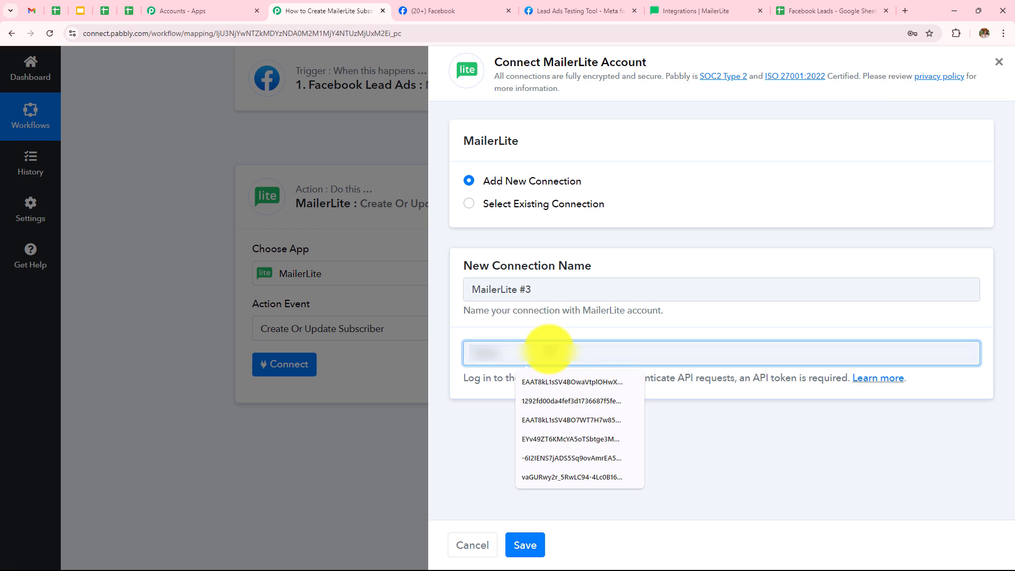
key("ctrl+v")
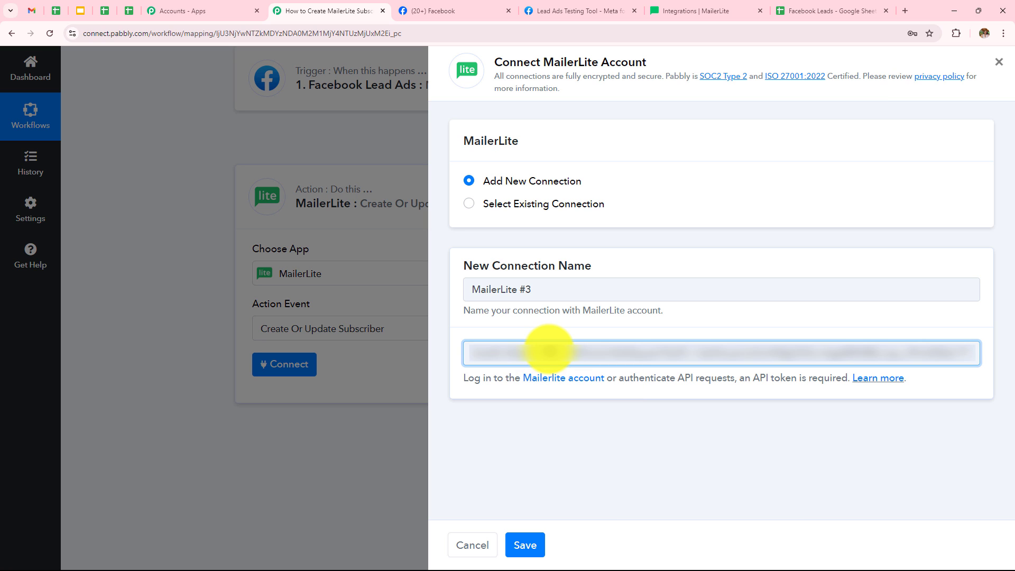
left_click(537, 544)
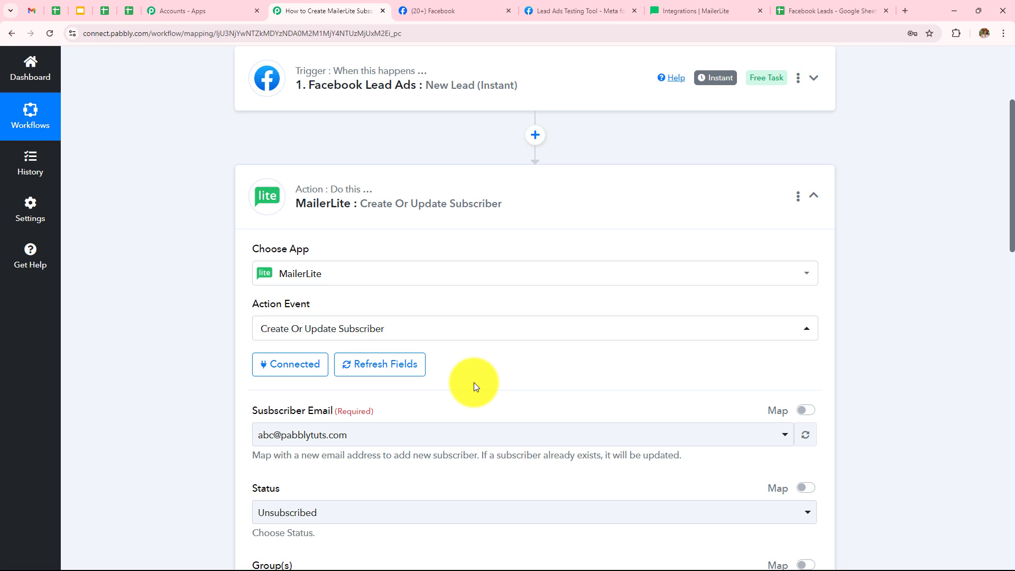
Step: Review the Create Or Update Subscriber fields in the MailerLite action
scroll(474, 382, "down", 5)
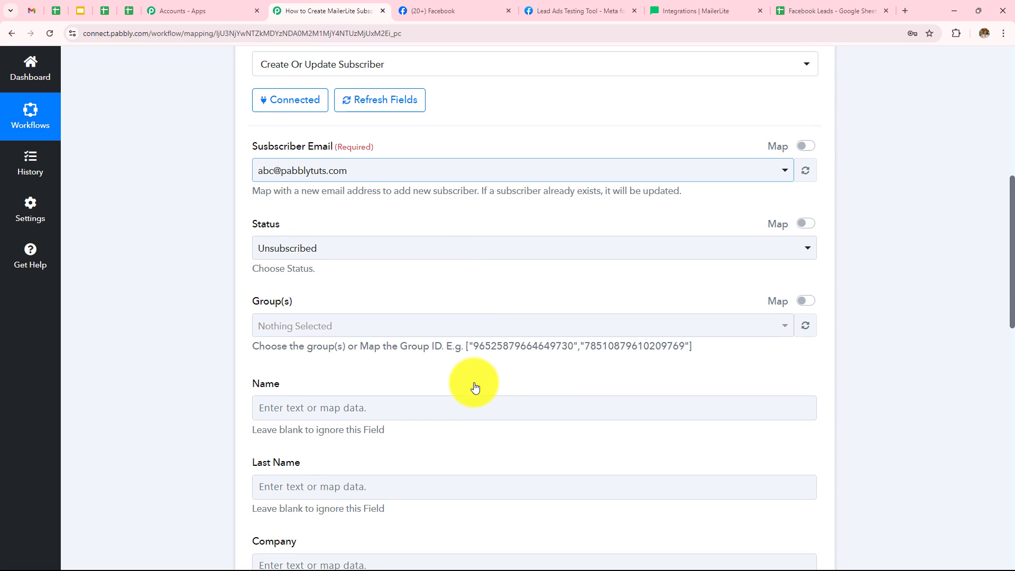
scroll(608, 281, "down", 2)
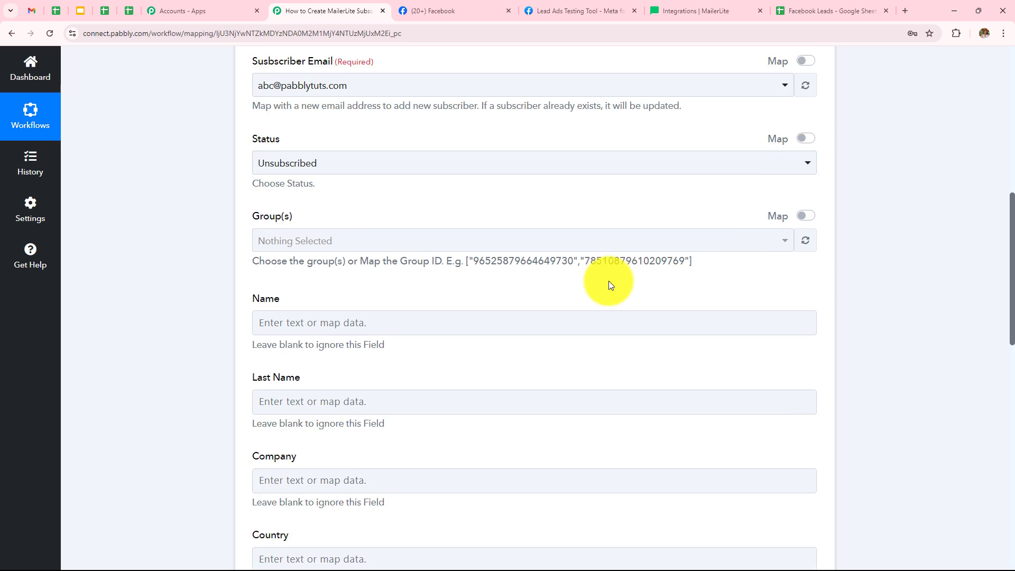
scroll(272, 276, "up", 4)
scroll(274, 271, "up", 1)
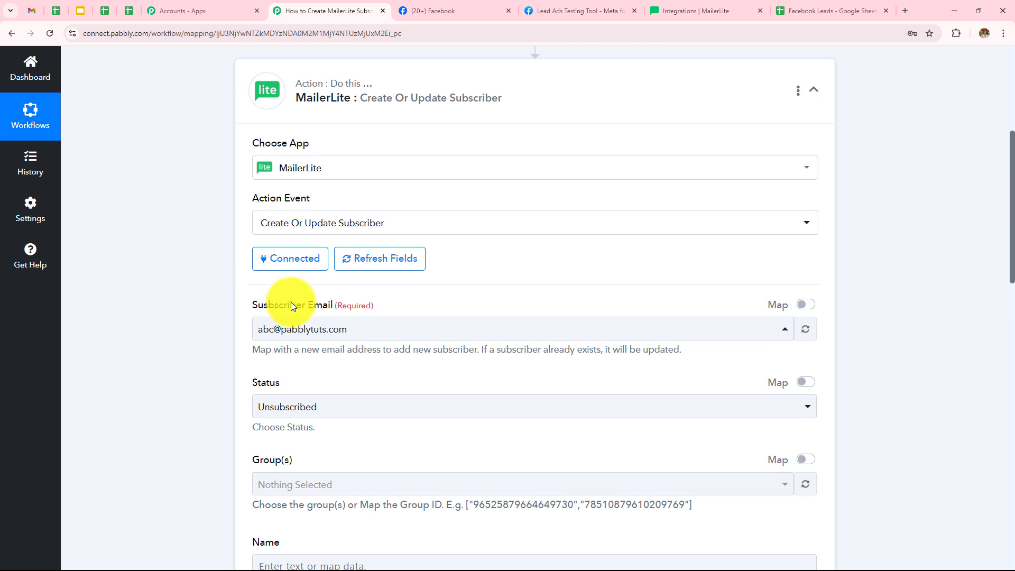
left_click(231, 291)
scroll(648, 252, "up", 5)
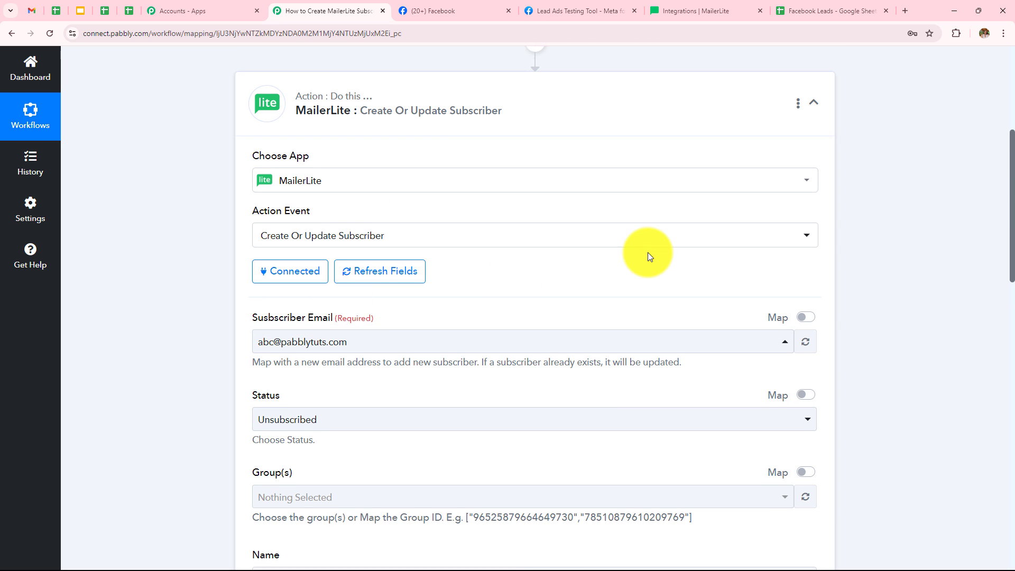
scroll(587, 254, "down", 7)
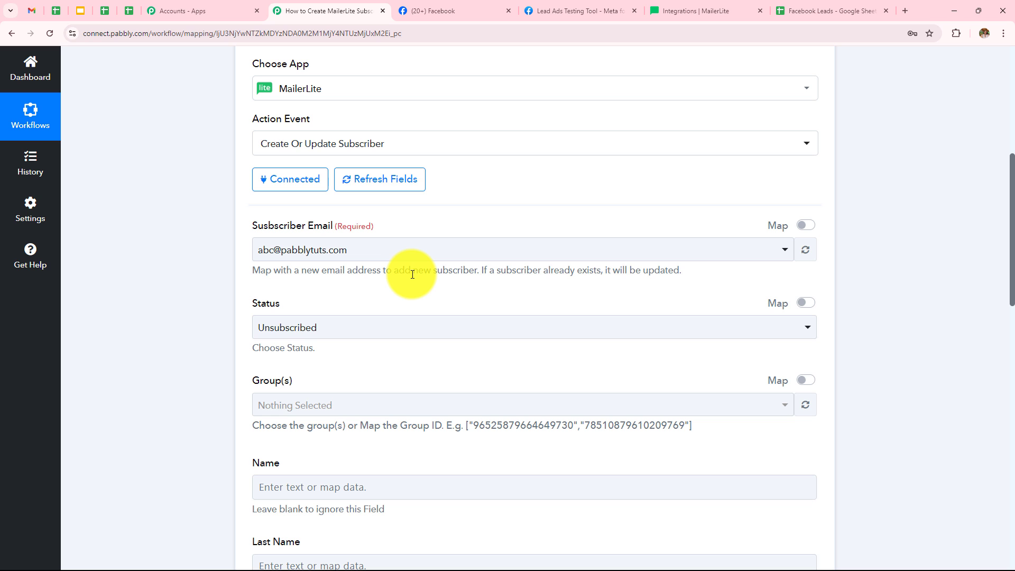
Step: Switch the Subscriber Email field to mapping and map it to the Facebook lead's Res4 Email value
scroll(407, 268, "up", 4)
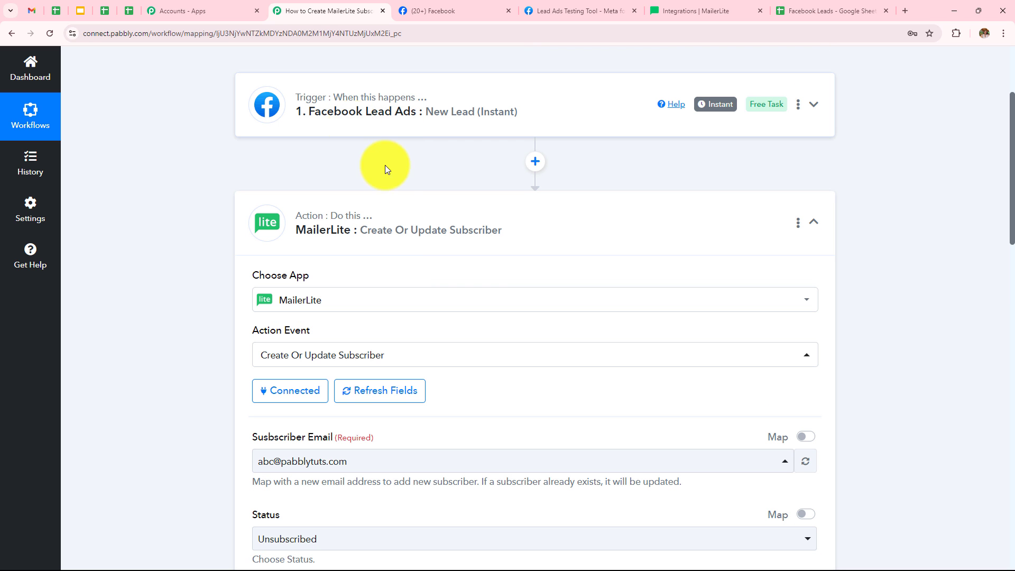
scroll(385, 165, "down", 4)
left_click(394, 250)
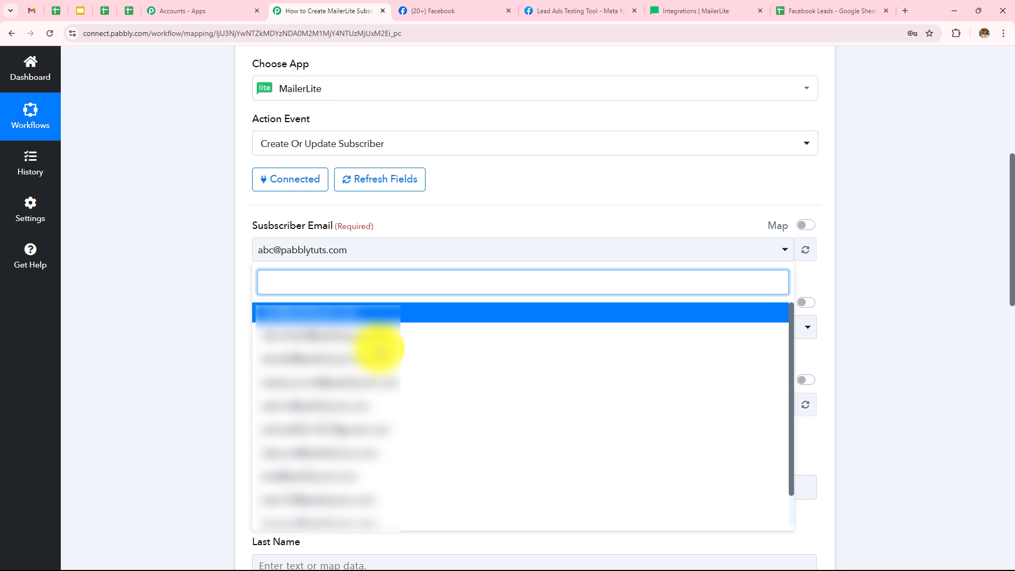
left_click(164, 313)
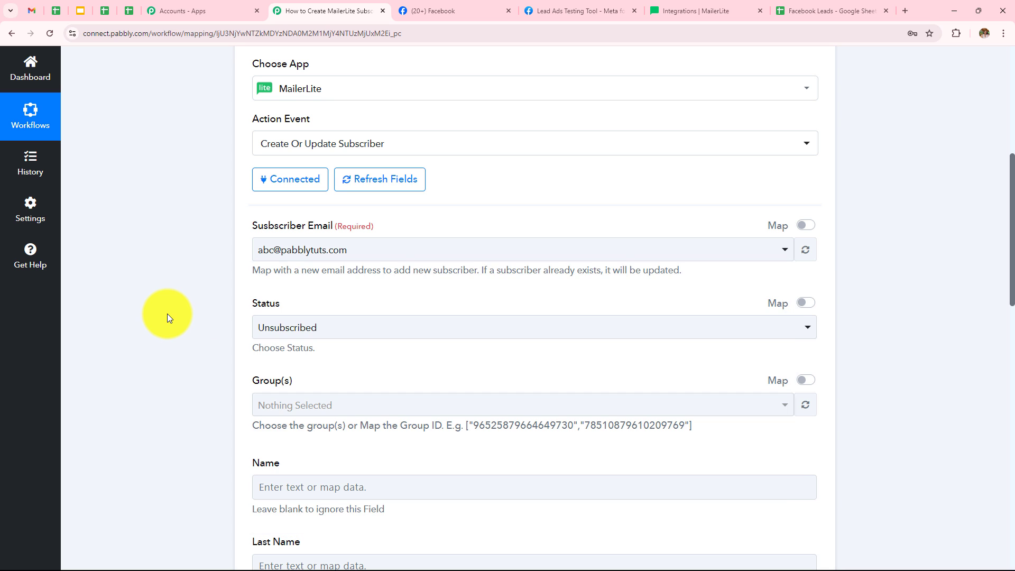
left_click(806, 226)
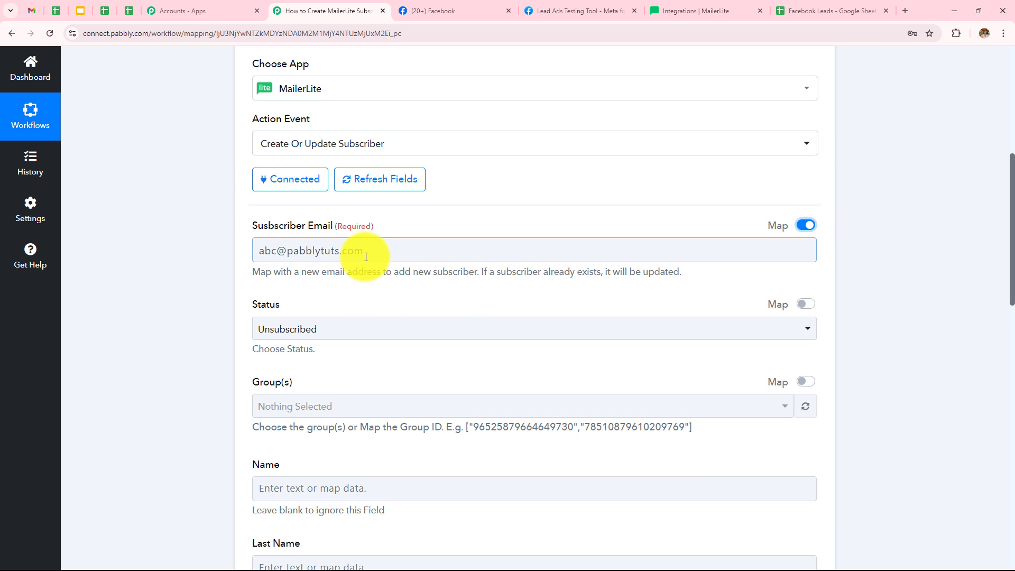
left_click(328, 252)
key("ctrl+a")
key("BackSpace")
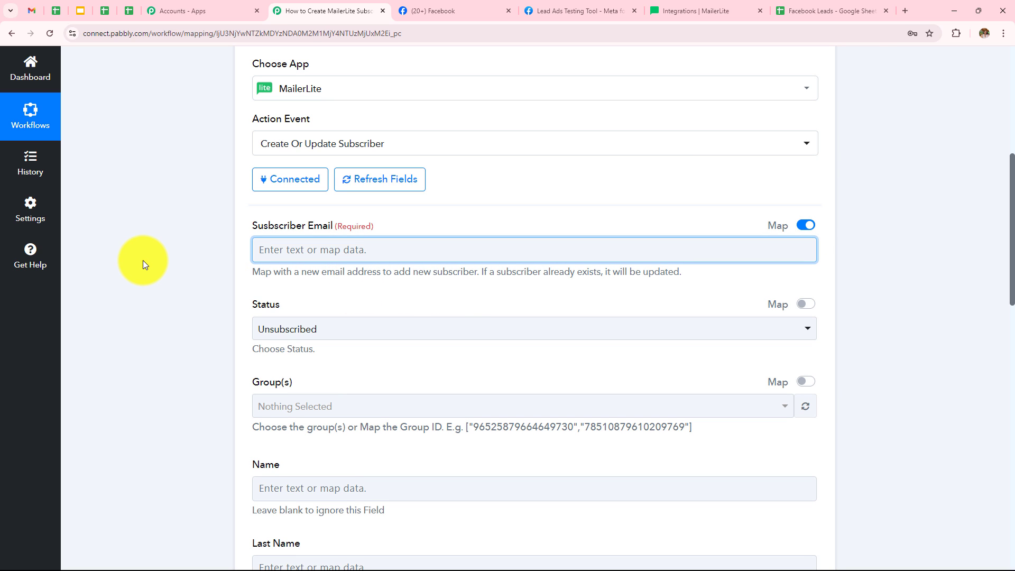
left_click(277, 255)
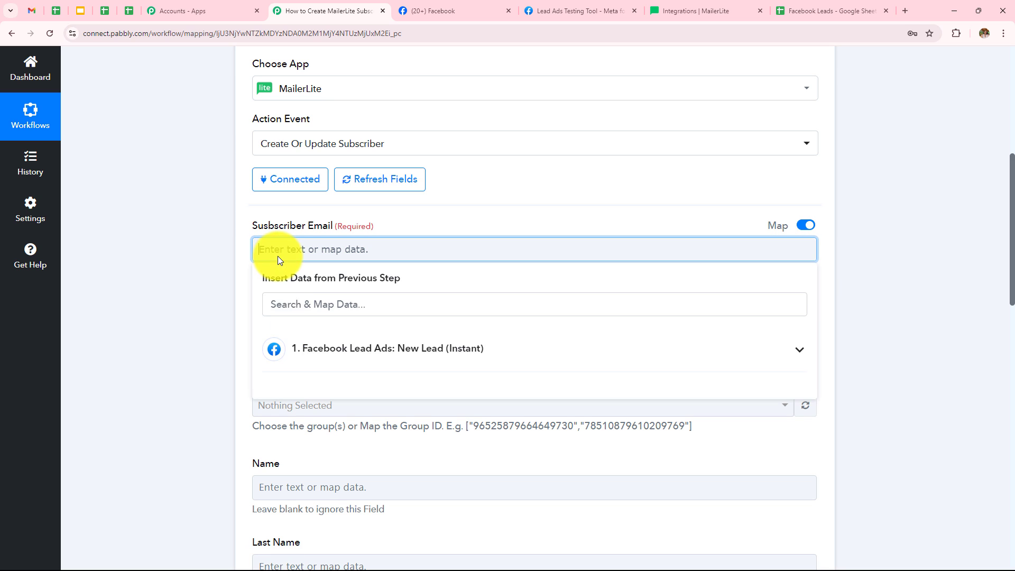
left_click(370, 362)
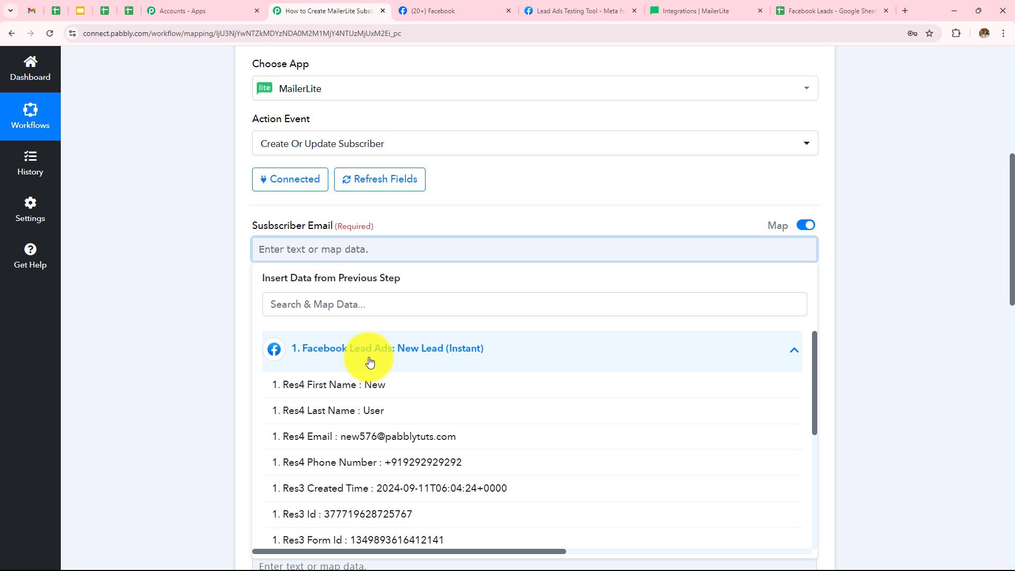
left_click(356, 447)
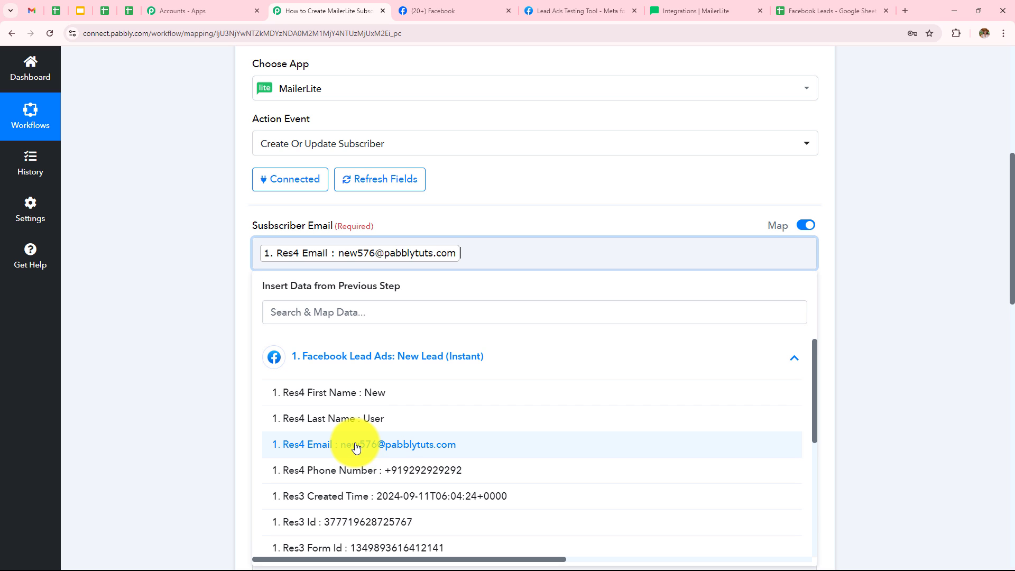
left_click(167, 374)
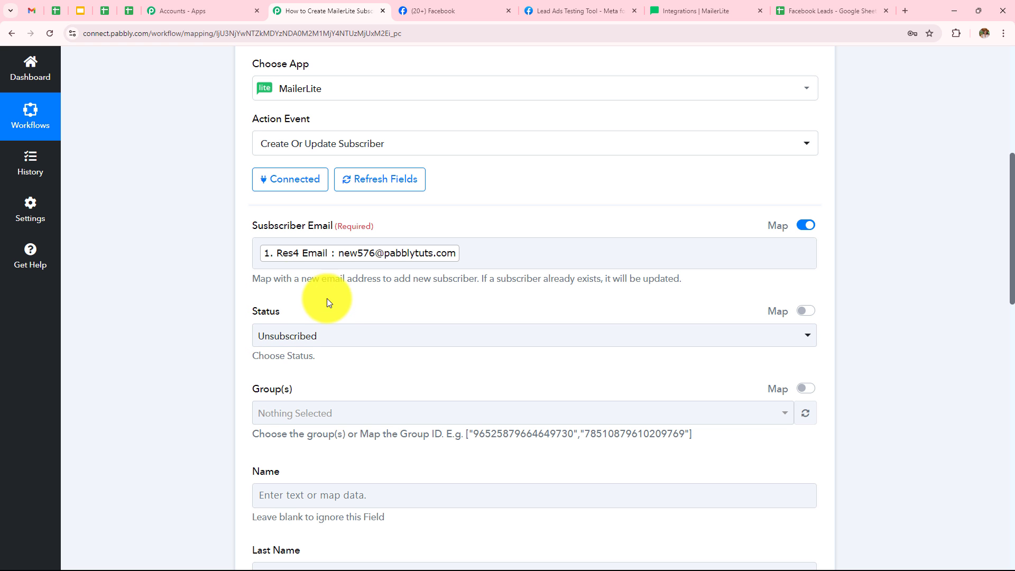
Step: Set the subscriber Status to Active
left_click(334, 338)
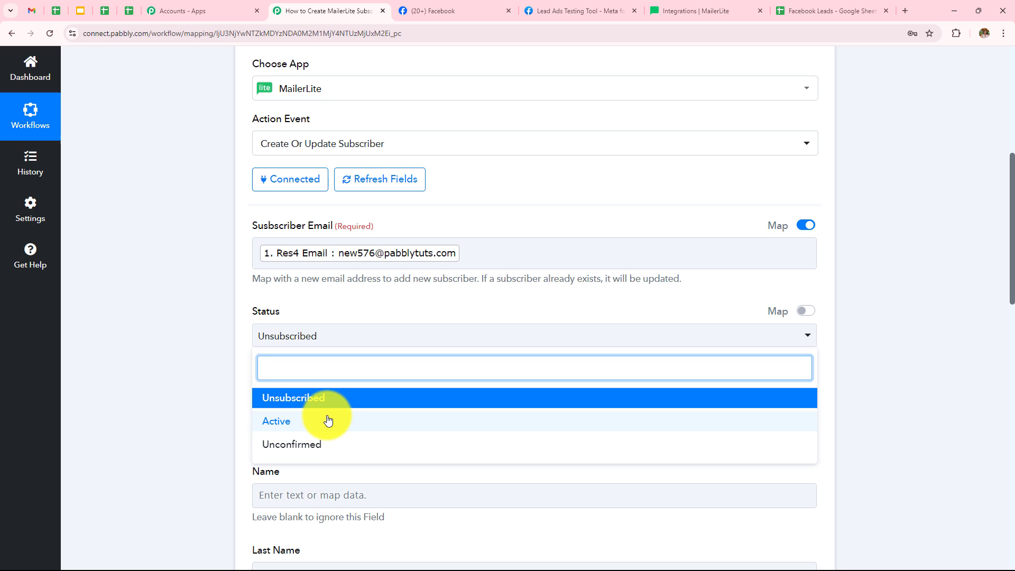
left_click(286, 422)
scroll(463, 315, "down", 2)
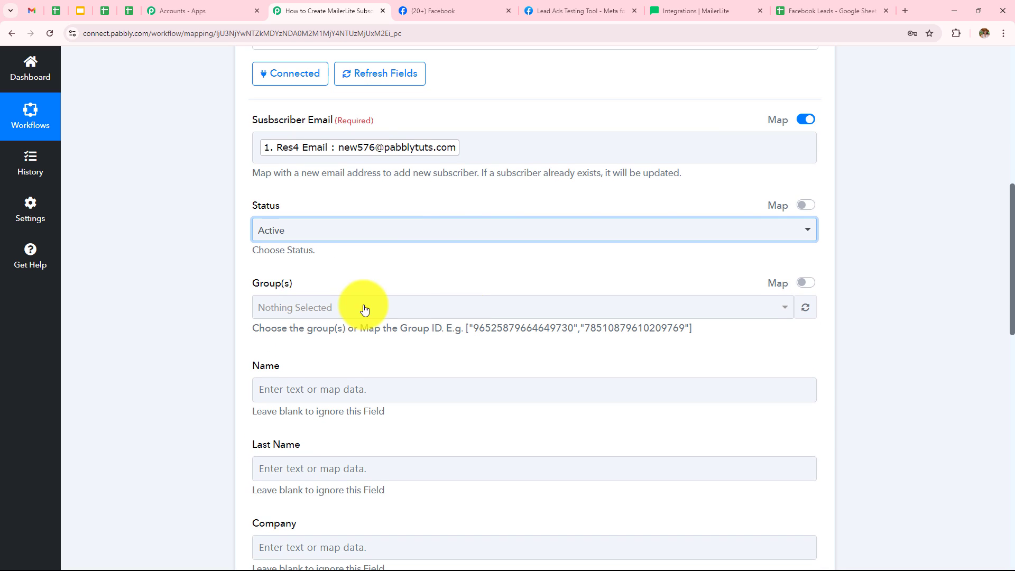
Step: Open the group options, then check the Groups list on the MailerLite Subscribers page
left_click(335, 311)
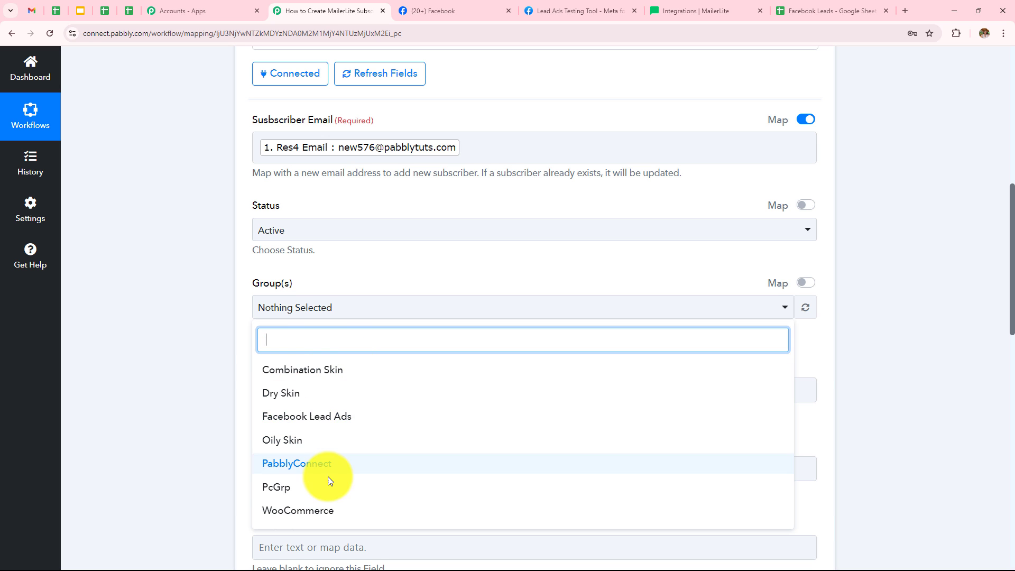
left_click(167, 360)
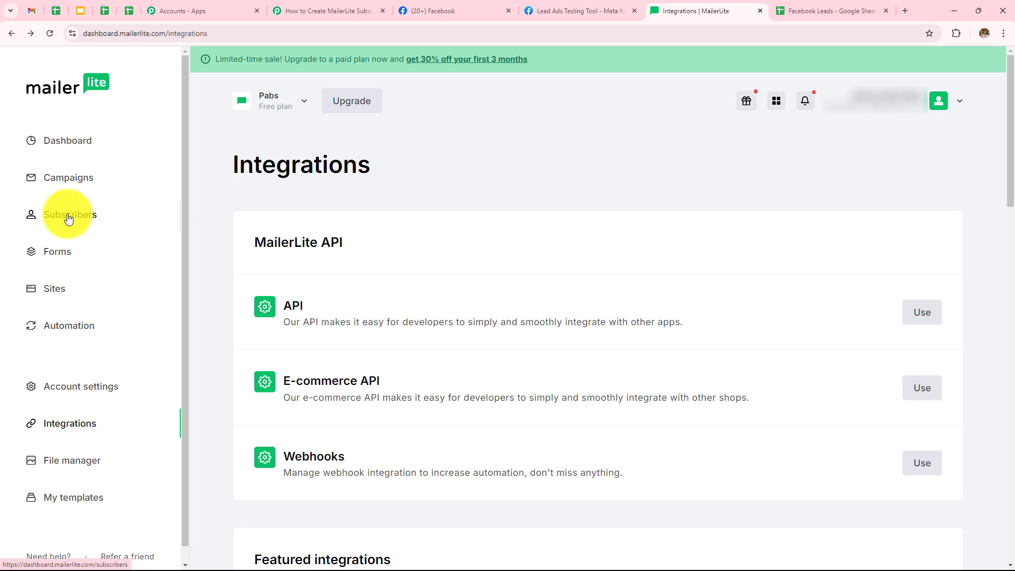
left_click(68, 214)
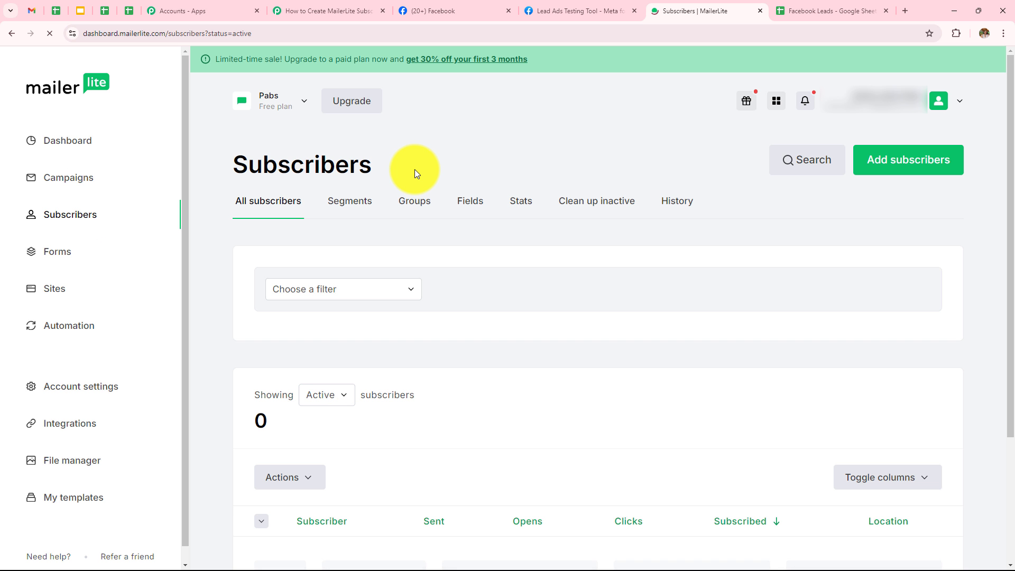
left_click(415, 201)
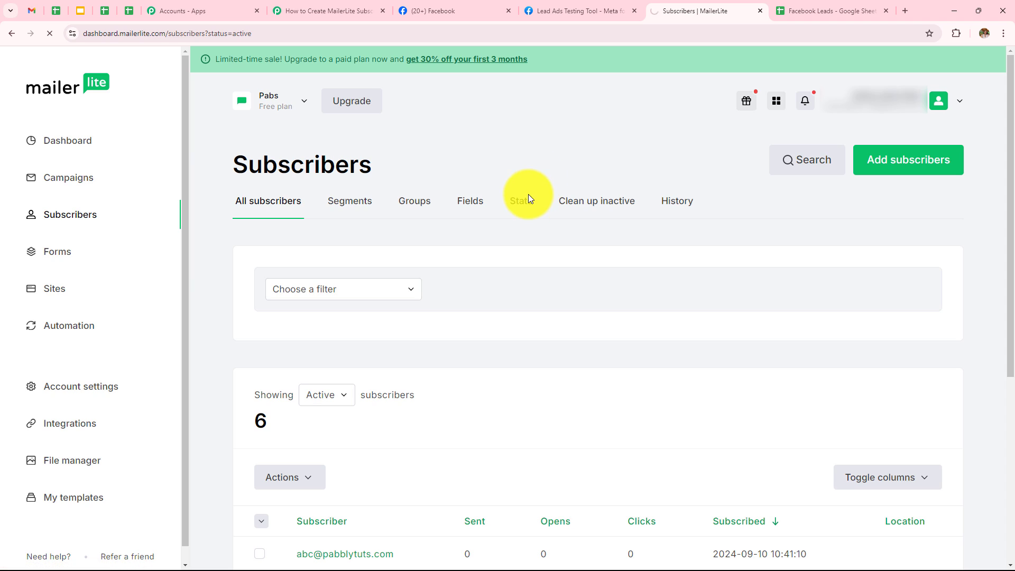
scroll(491, 231, "down", 3)
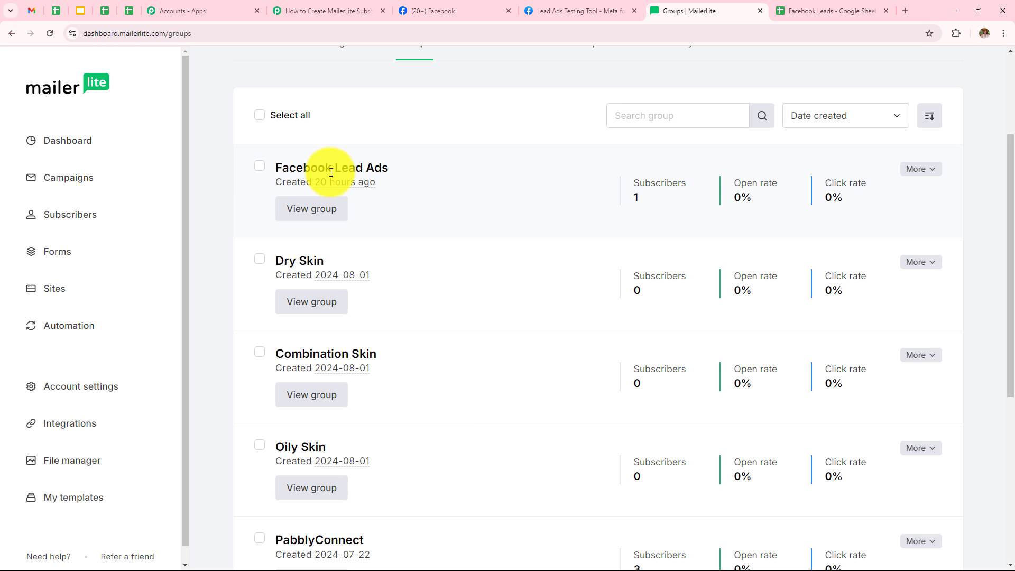
left_click(328, 12)
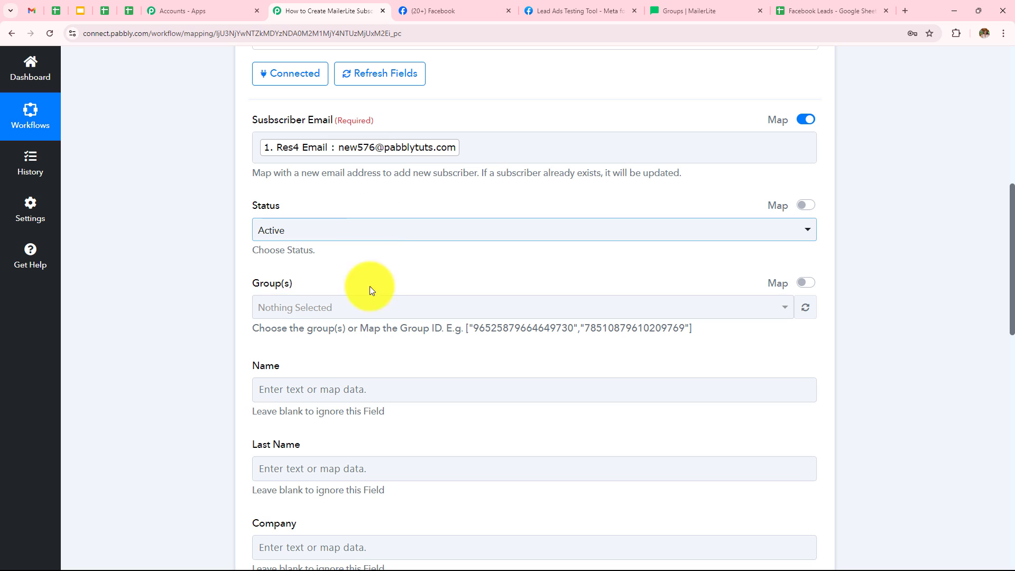
Step: Assign the subscriber to the Facebook Lead Ads group
left_click(373, 309)
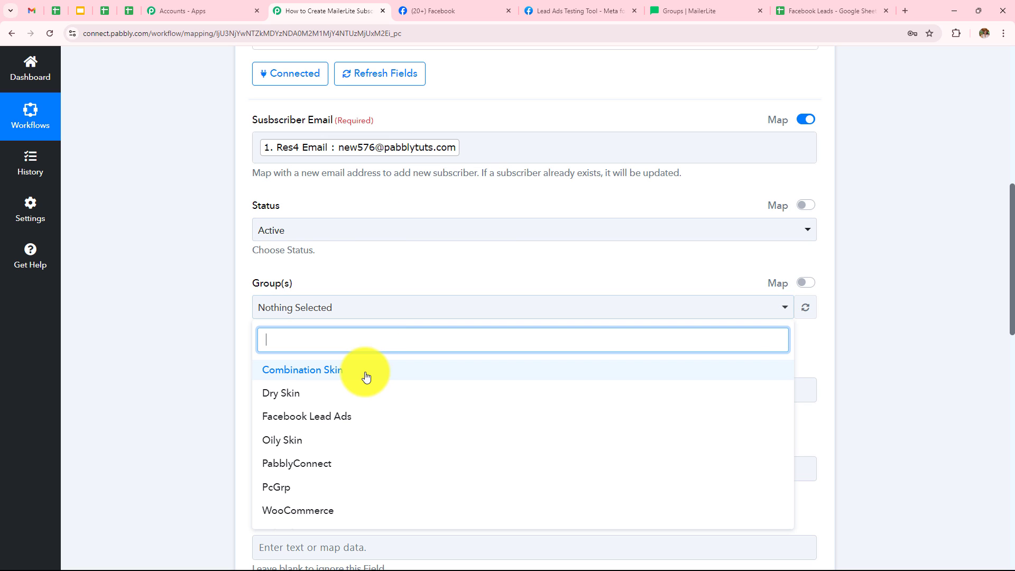
left_click(267, 422)
left_click(214, 364)
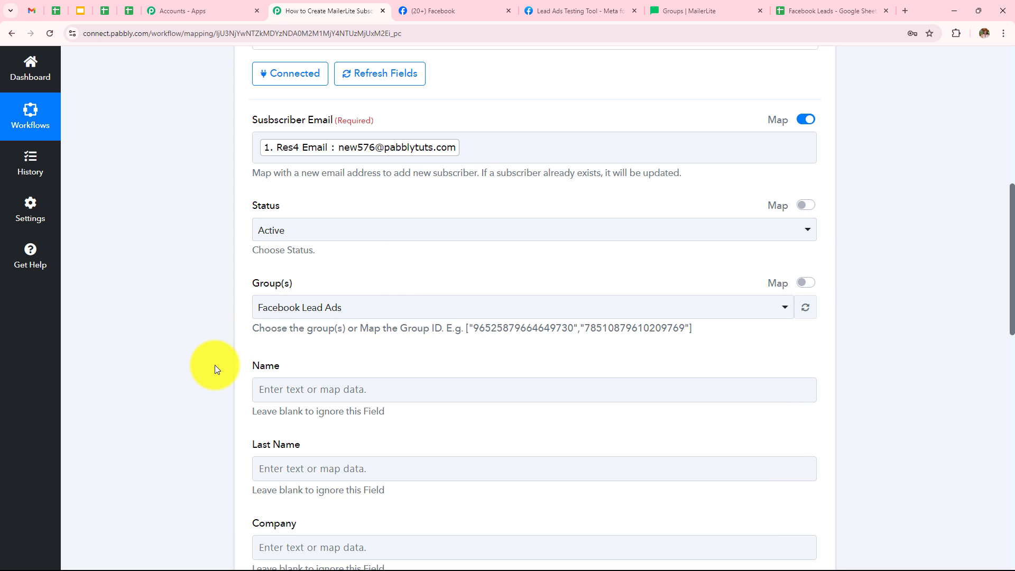
Step: Map the Name field to the lead's Res4 First Name and Res4 Last Name values
scroll(476, 284, "down", 5)
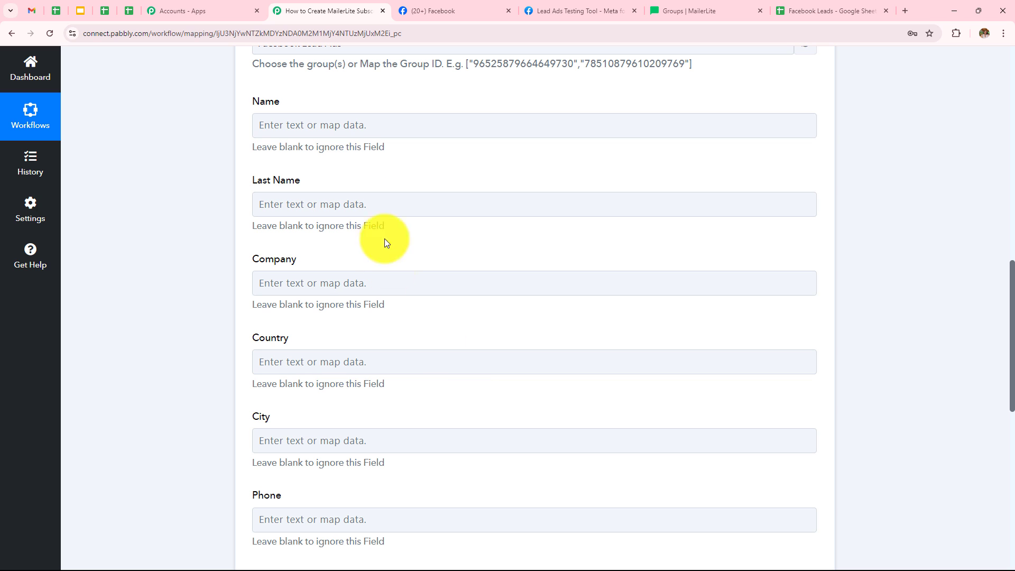
left_click(358, 124)
left_click(357, 221)
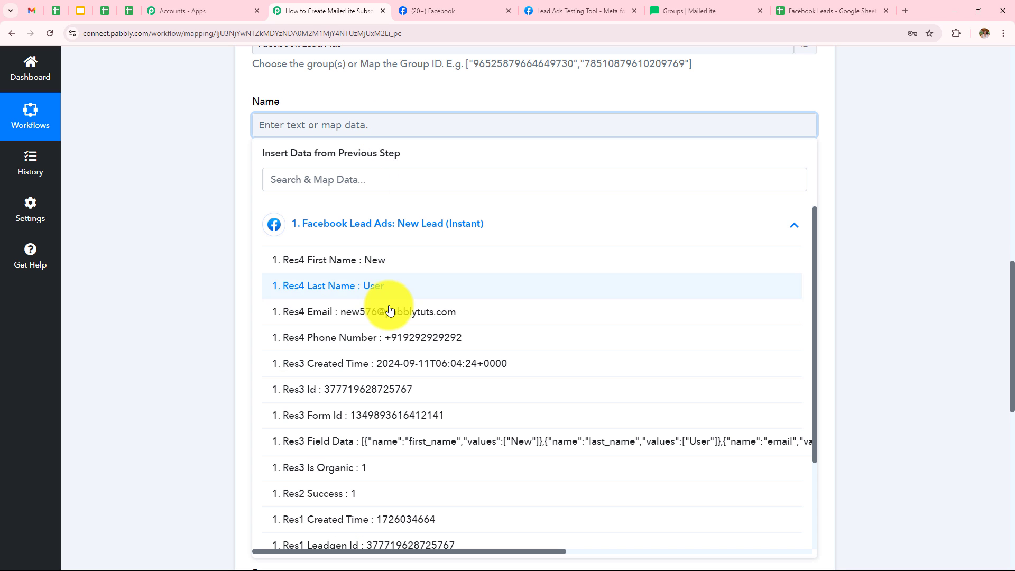
left_click(374, 263)
left_click(386, 291)
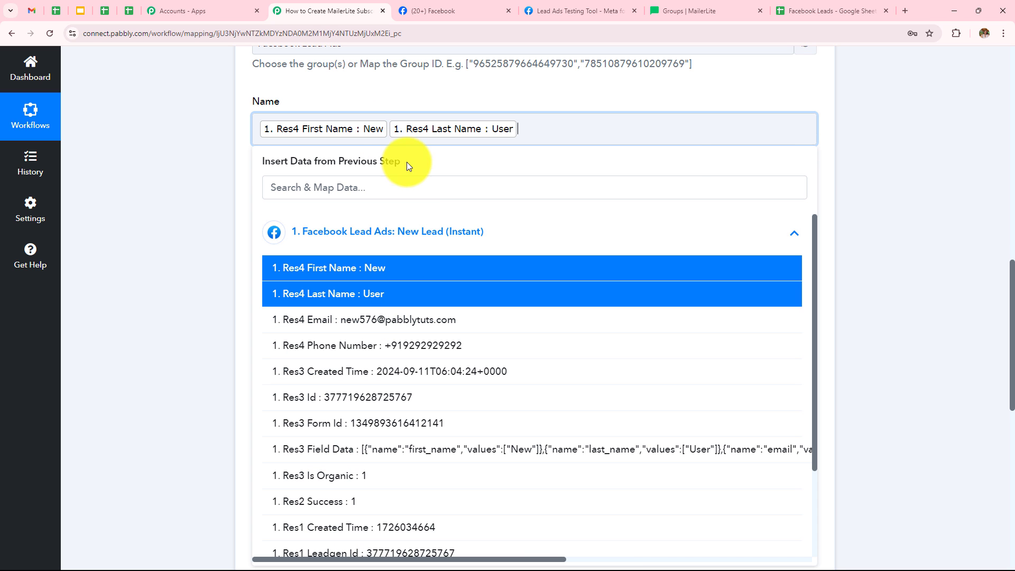
left_click(388, 129)
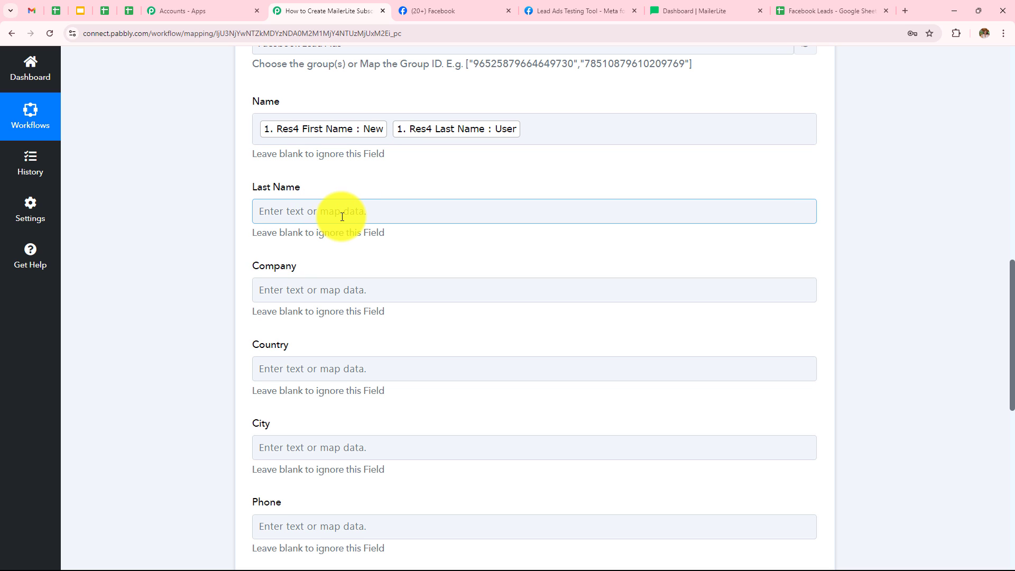
Step: Map the Last Name field to the lead's Res4 Last Name value
left_click(342, 216)
left_click(357, 312)
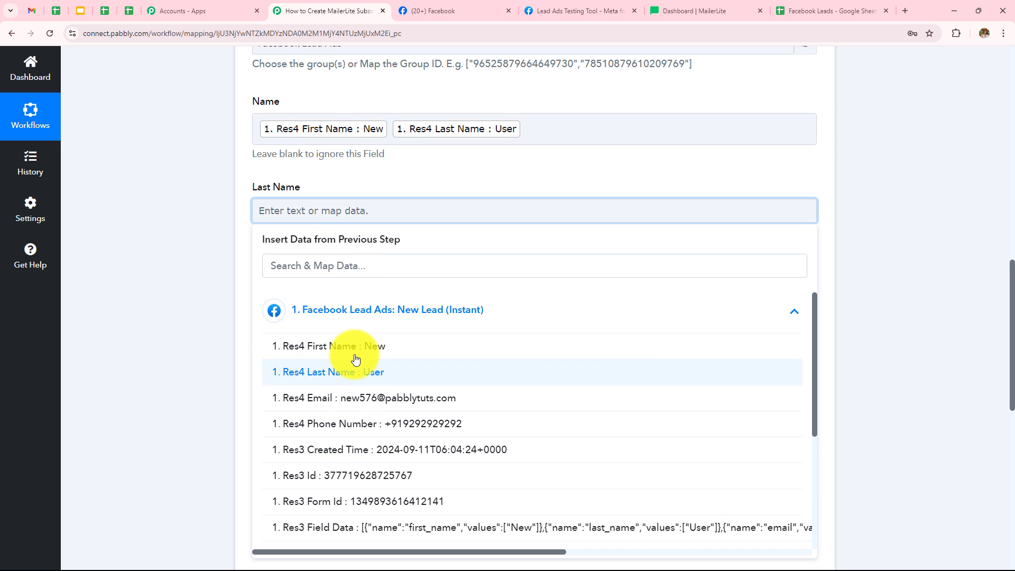
left_click(340, 374)
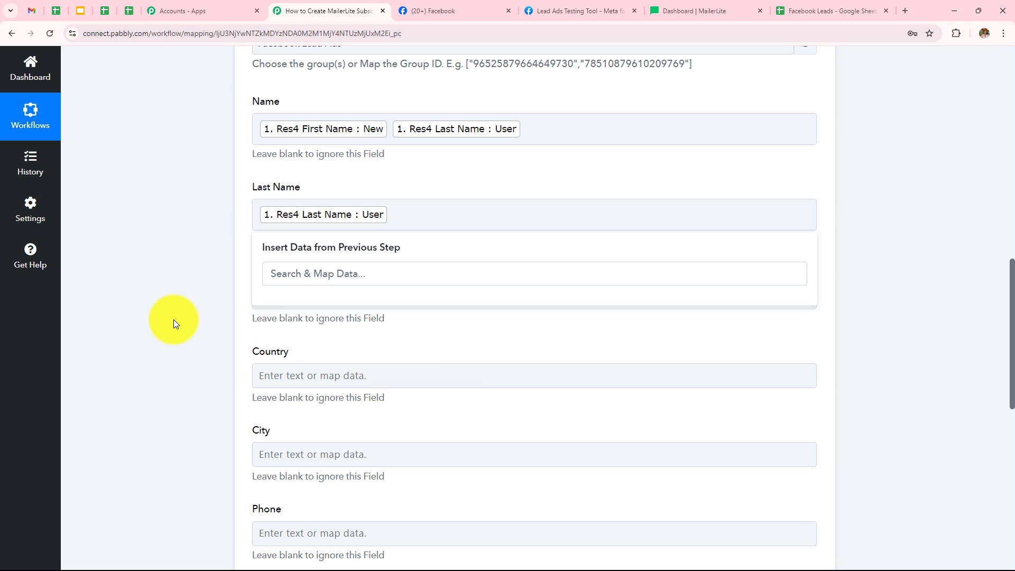
left_click(173, 319)
Step: Map the Phone field to the lead's Res4 Phone Number value
scroll(458, 374, "down", 2)
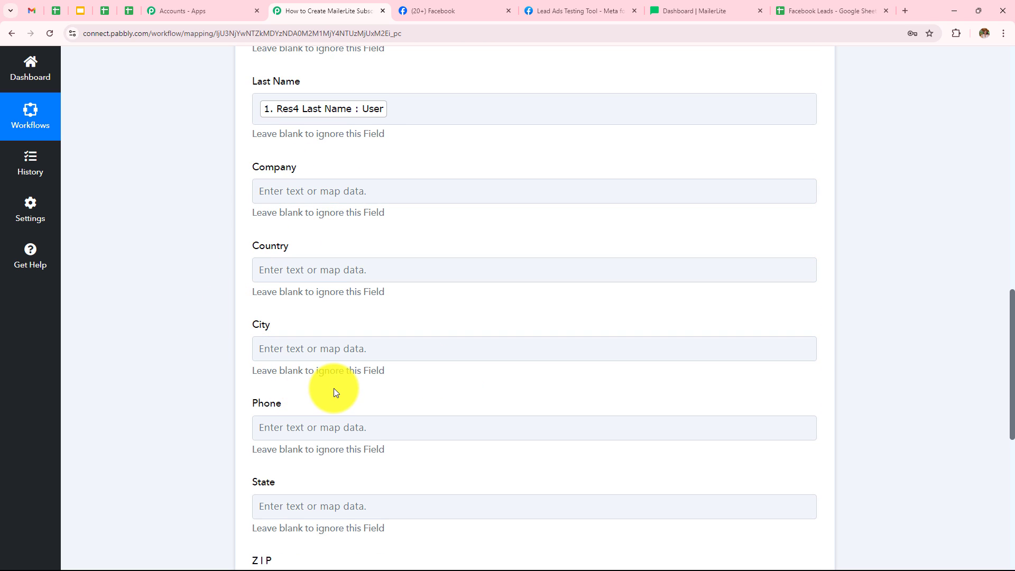
left_click(332, 349)
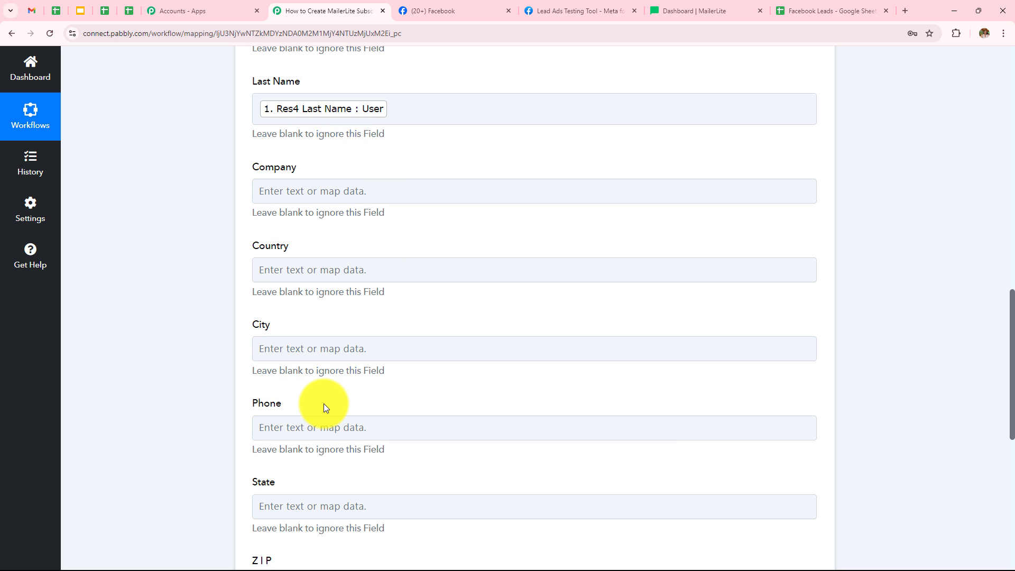
scroll(324, 403, "down", 2)
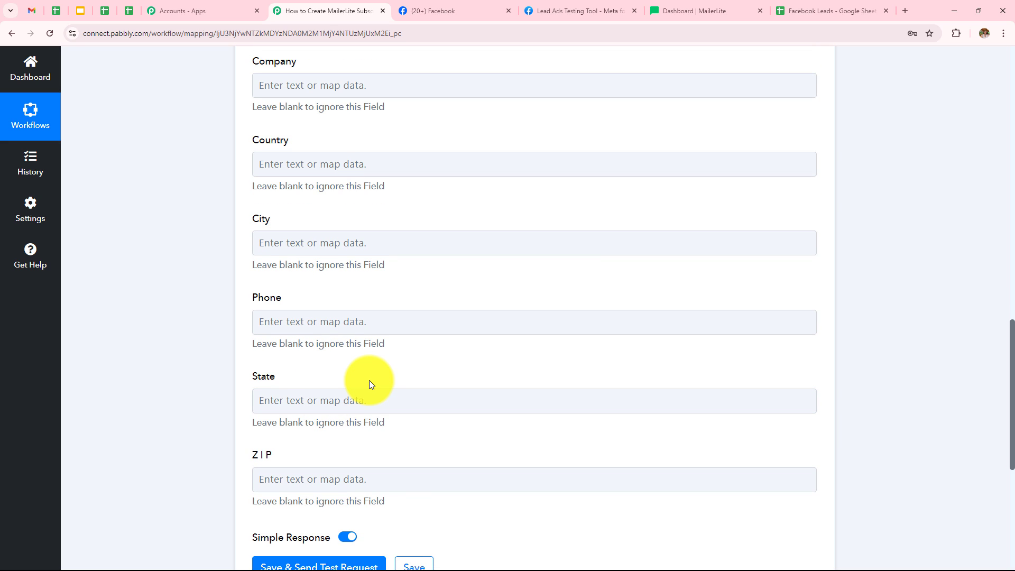
left_click(471, 315)
scroll(469, 312, "down", 2)
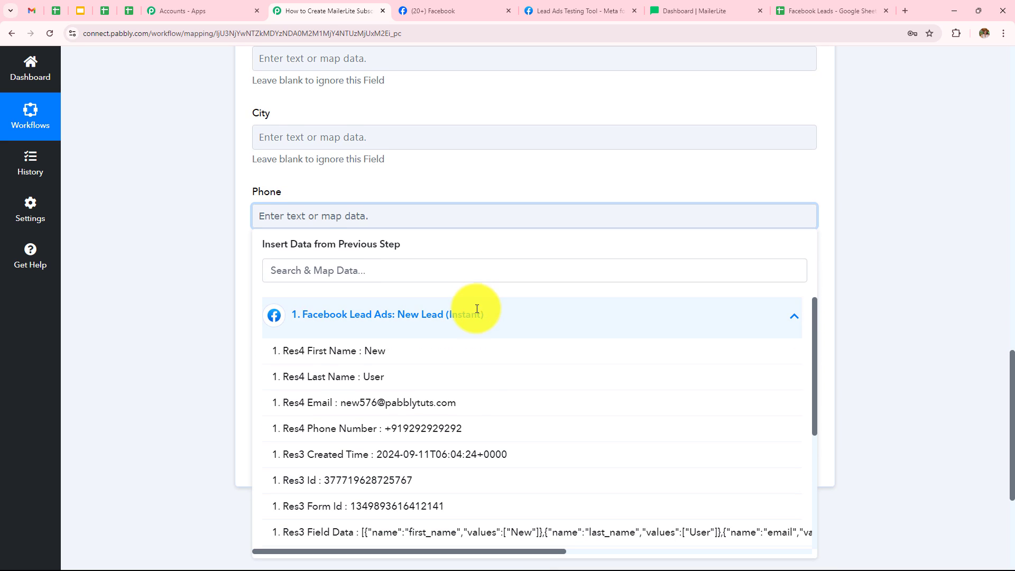
left_click(503, 430)
left_click(144, 354)
Step: Review the mapped subscriber fields in the MailerLite action
scroll(413, 376, "up", 7)
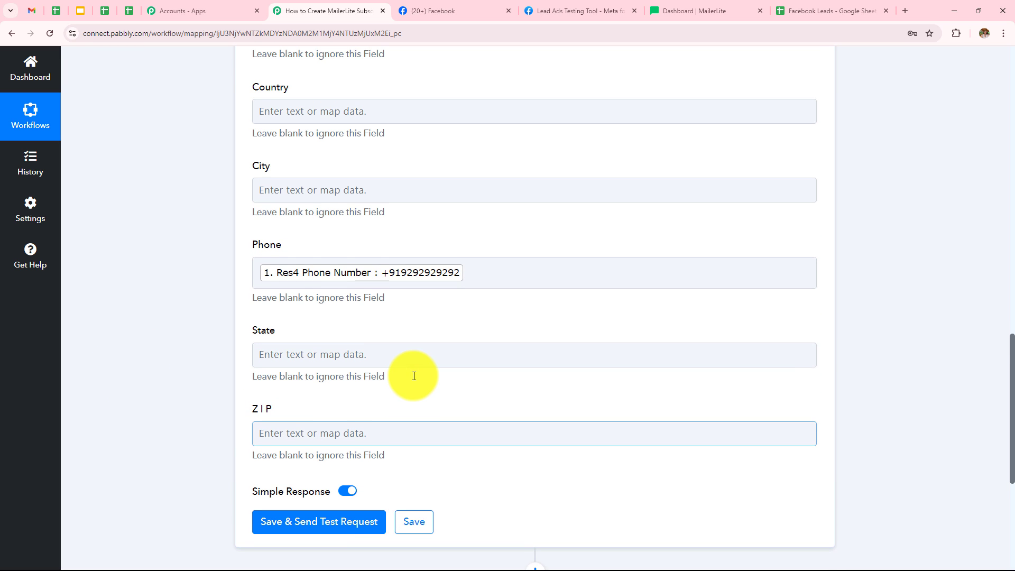
scroll(413, 375, "up", 7)
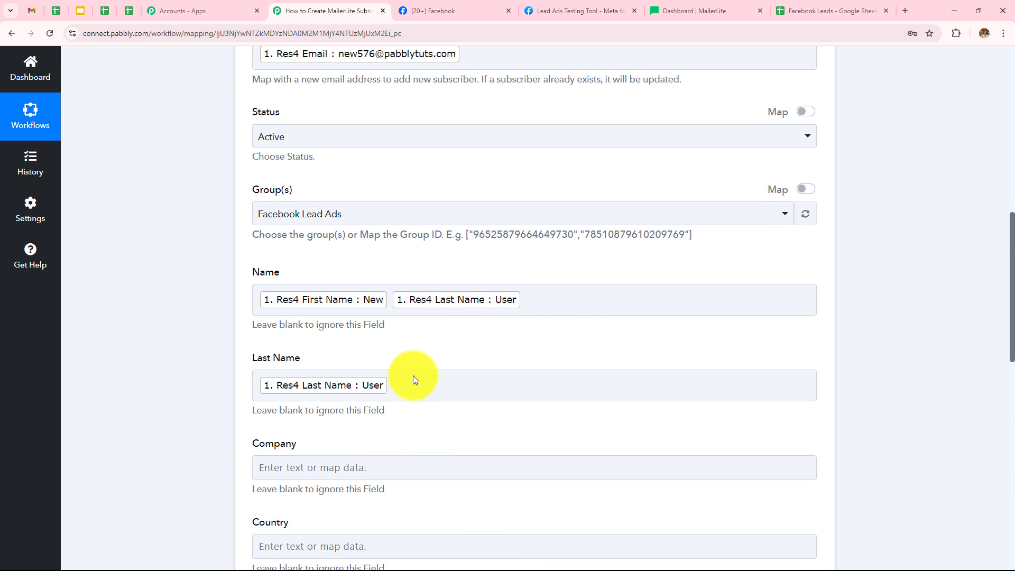
scroll(425, 364, "down", 8)
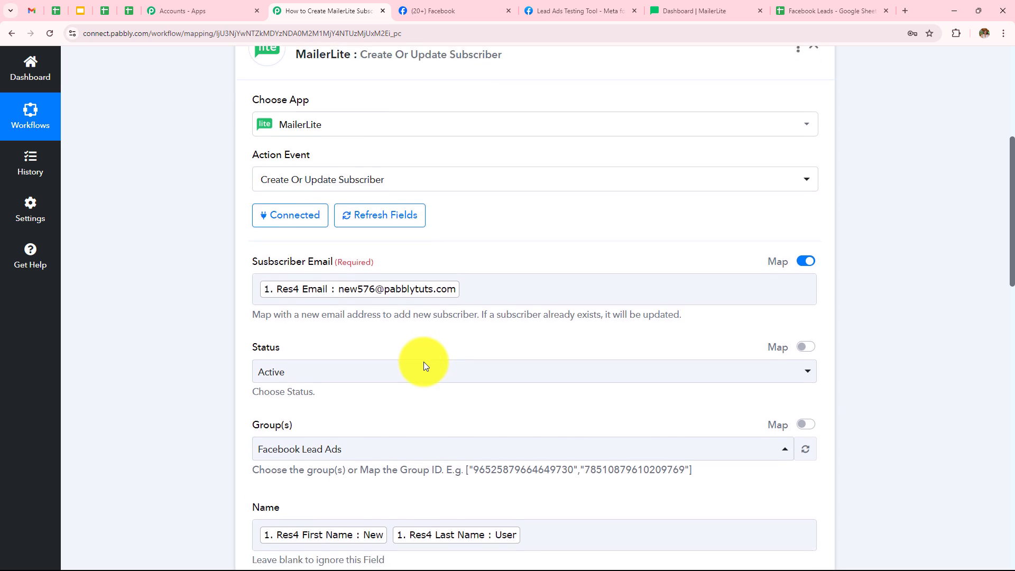
scroll(424, 362, "down", 4)
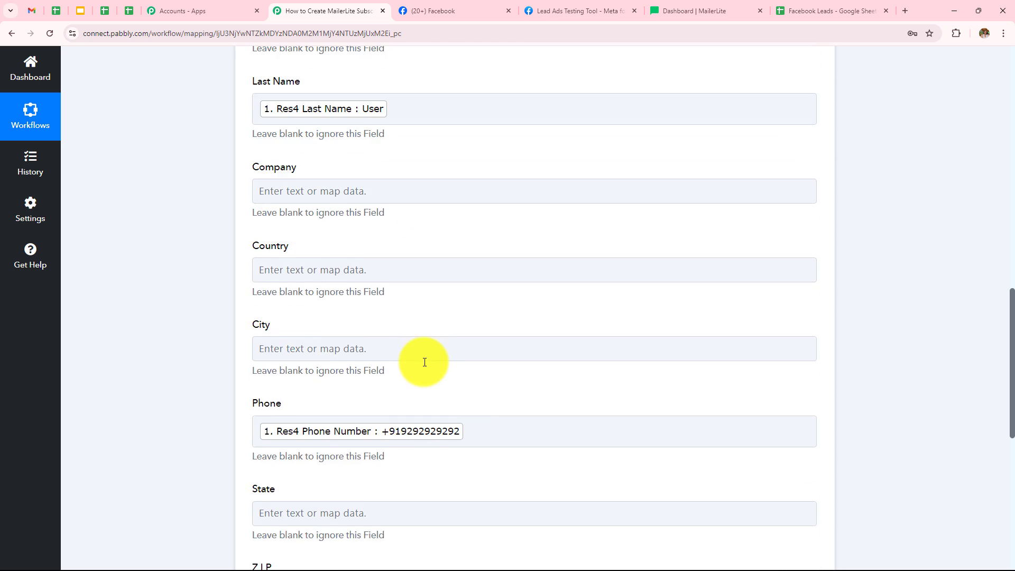
scroll(423, 362, "down", 3)
scroll(424, 362, "up", 4)
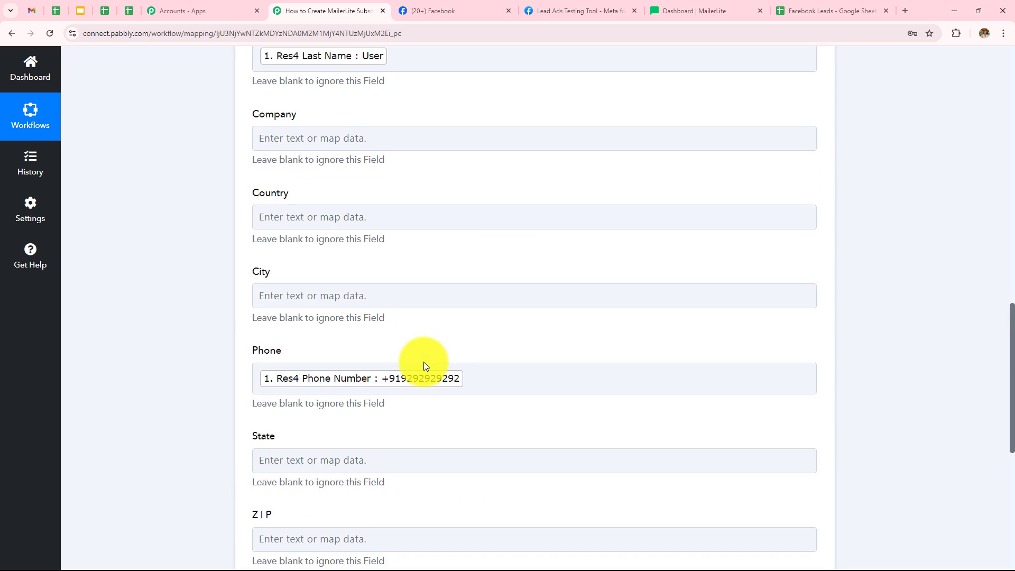
left_click(524, 386)
scroll(524, 386, "up", 4)
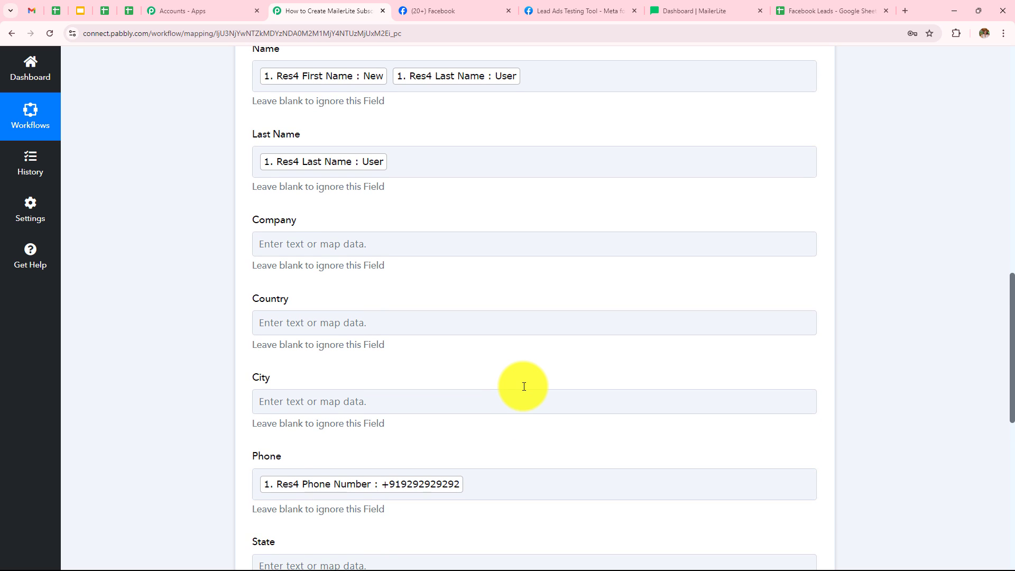
Step: Delete the stray text left after the Res4 Last Name mapping in the Last Name field
scroll(523, 389, "up", 3)
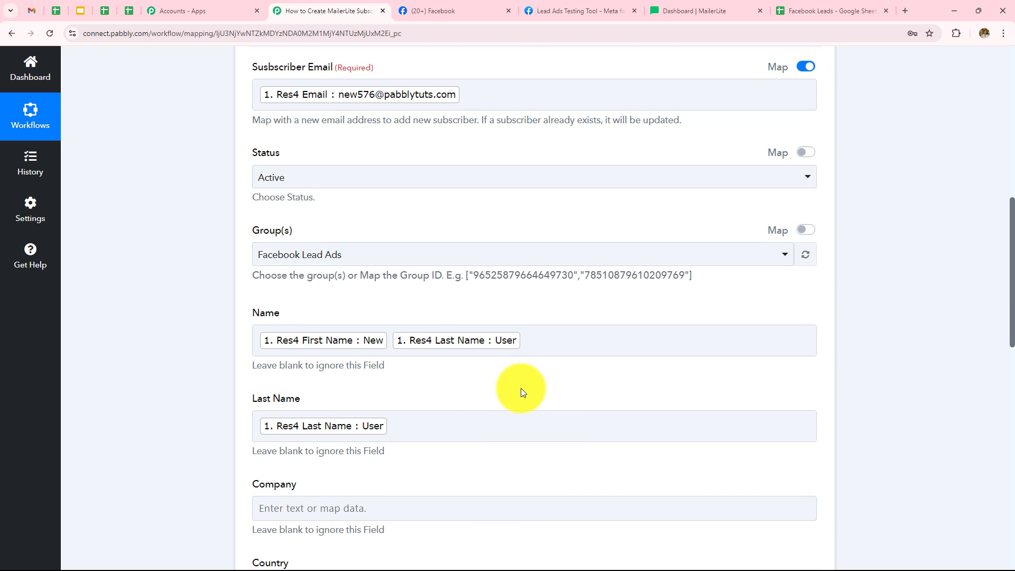
left_click(473, 424)
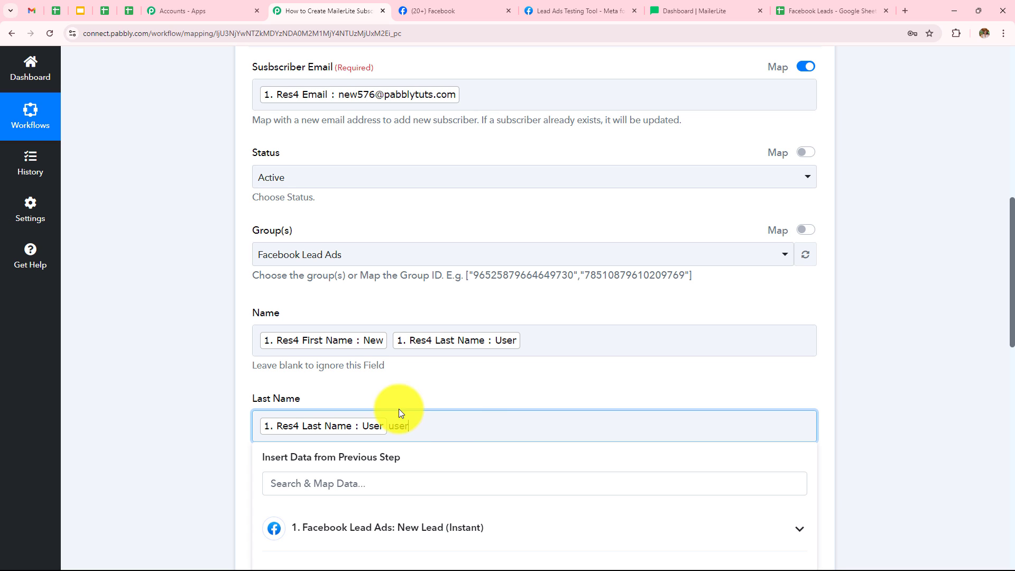
left_click(423, 429)
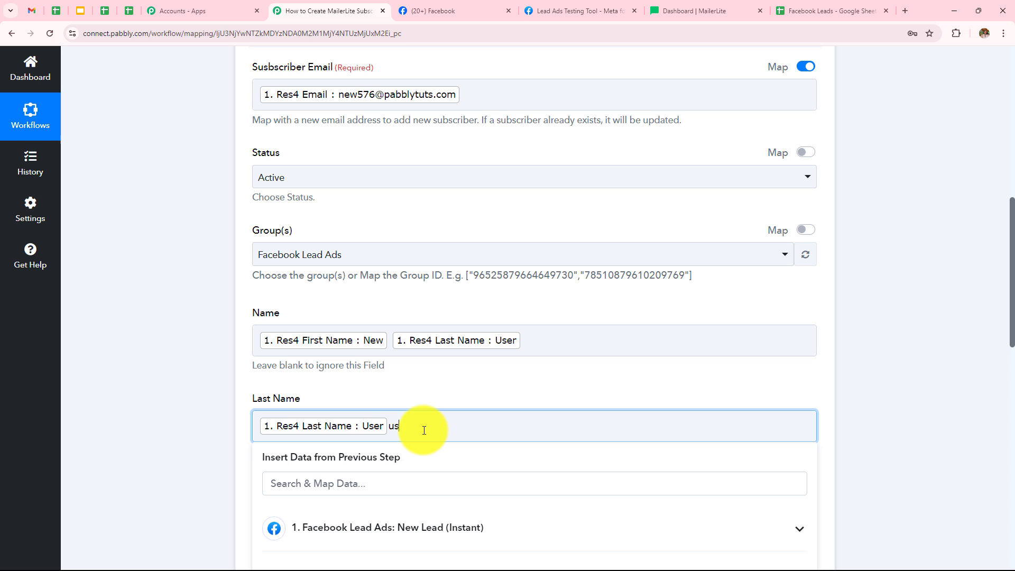
key("BackSpace")
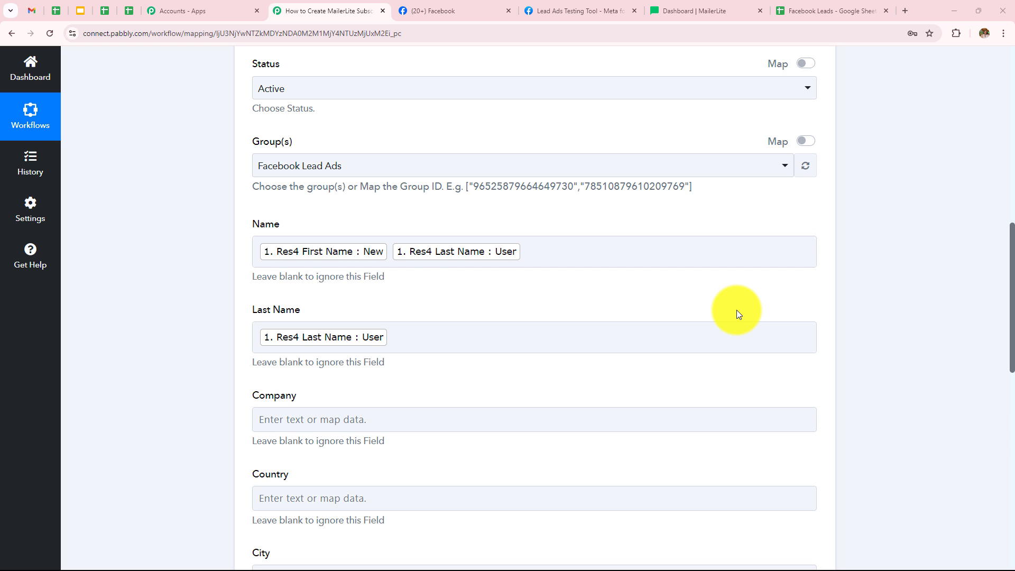
Step: Save the MailerLite action and send a test request
scroll(737, 310, "down", 11)
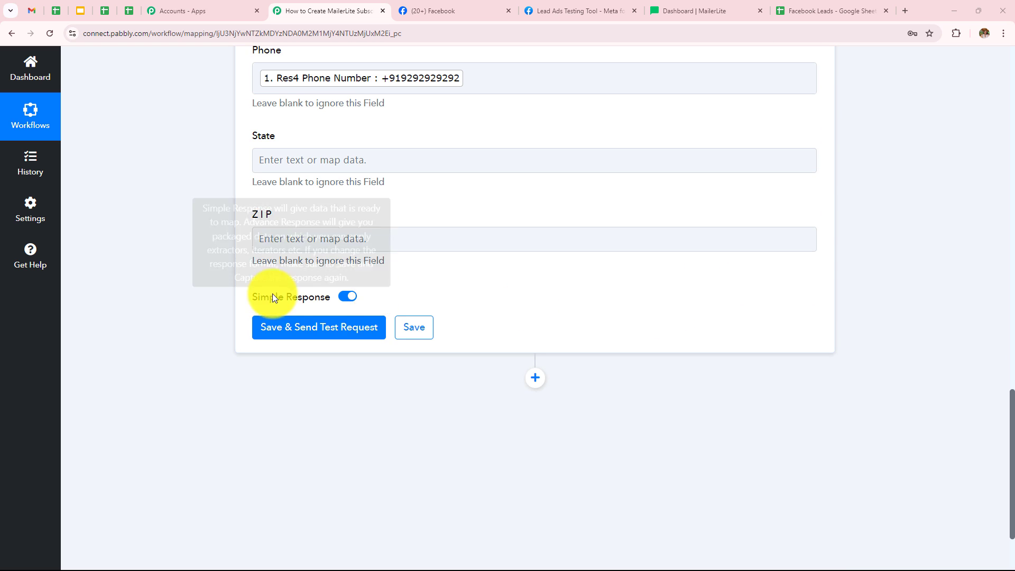
left_click(333, 331)
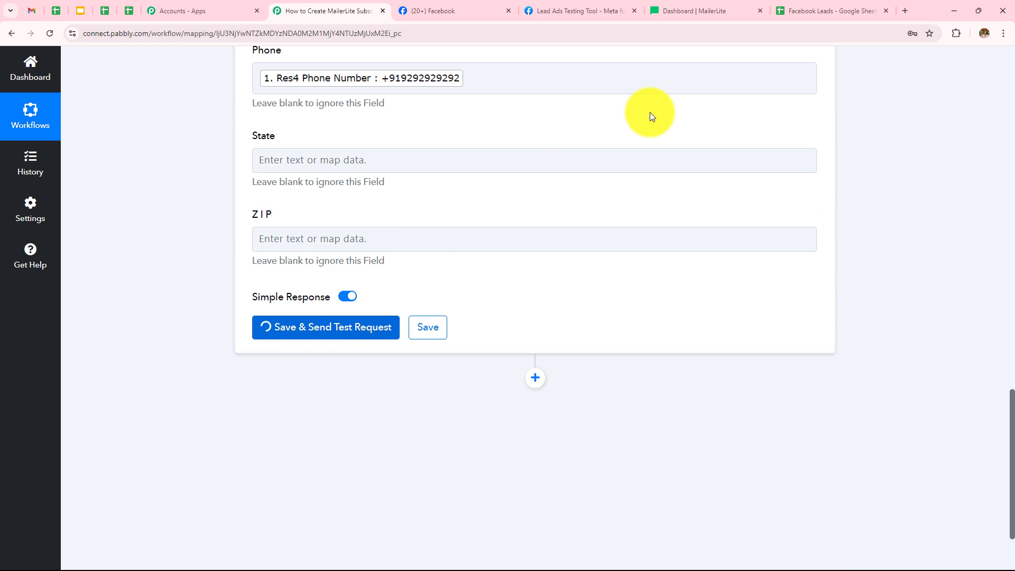
scroll(649, 112, "down", 2)
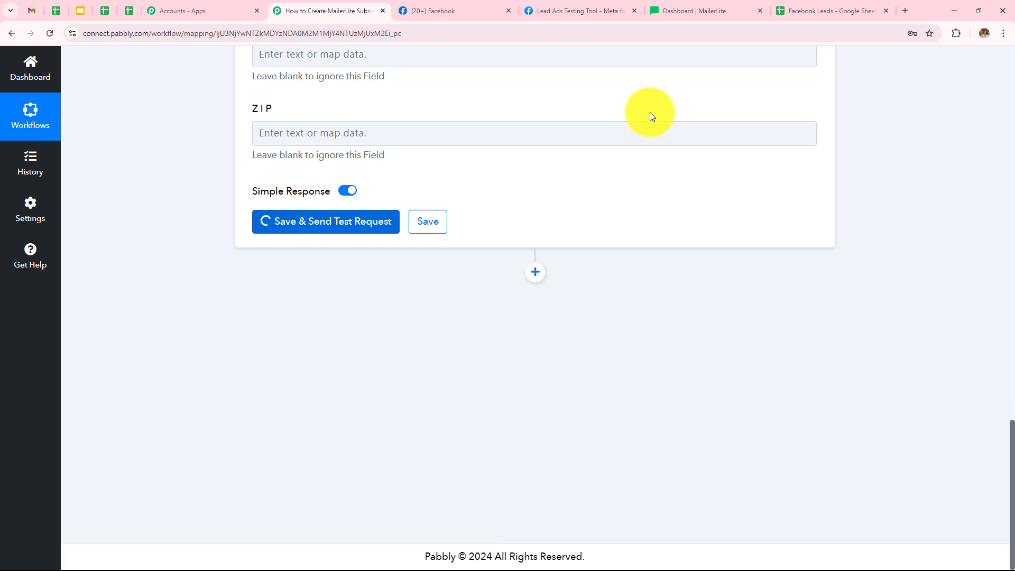
scroll(650, 116, "down", 2)
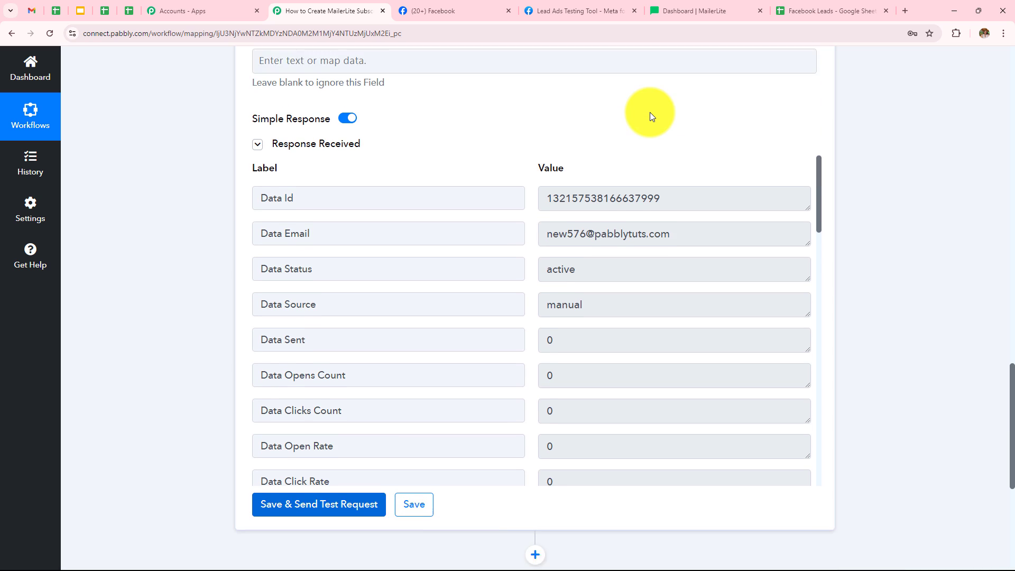
Step: Review the subscriber data returned in the MailerLite test response
left_click_drag(673, 166, 534, 164)
left_click_drag(674, 203, 503, 200)
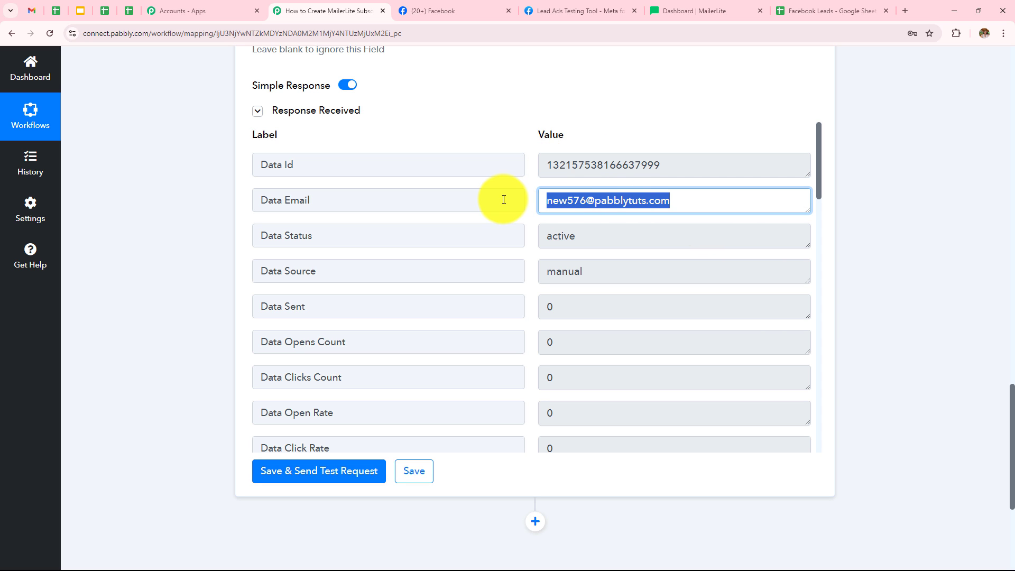
left_click(876, 222)
scroll(710, 228, "down", 4)
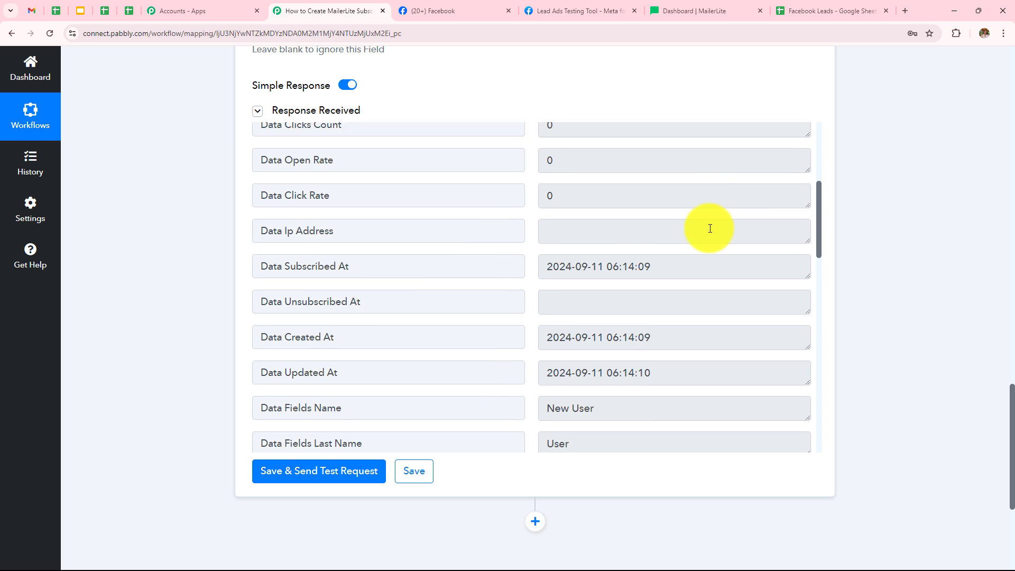
scroll(709, 226, "up", 3)
scroll(594, 261, "down", 8)
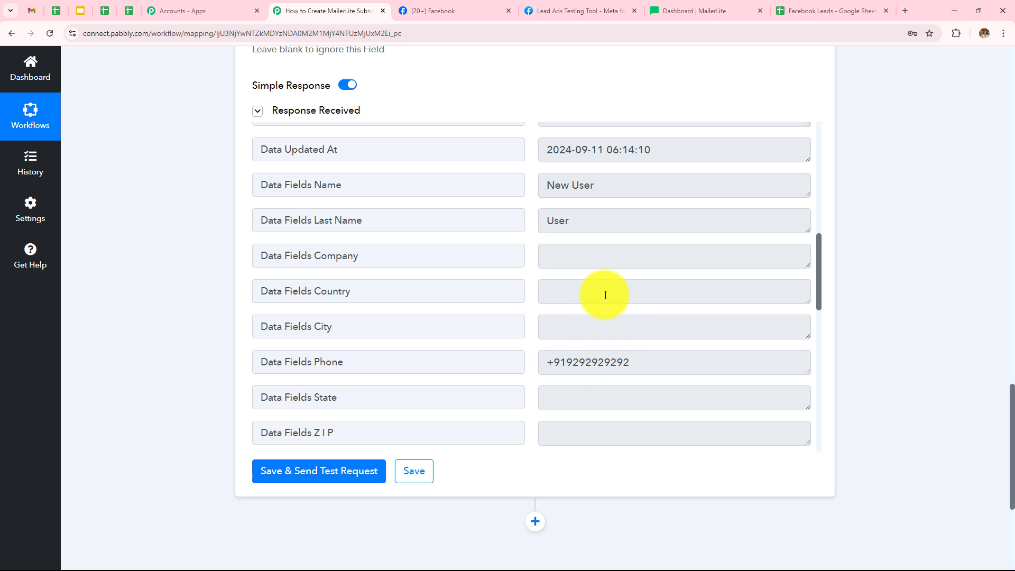
Step: Switch to MailerLite and open the newly created subscriber's profile to check its details
left_click(703, 10)
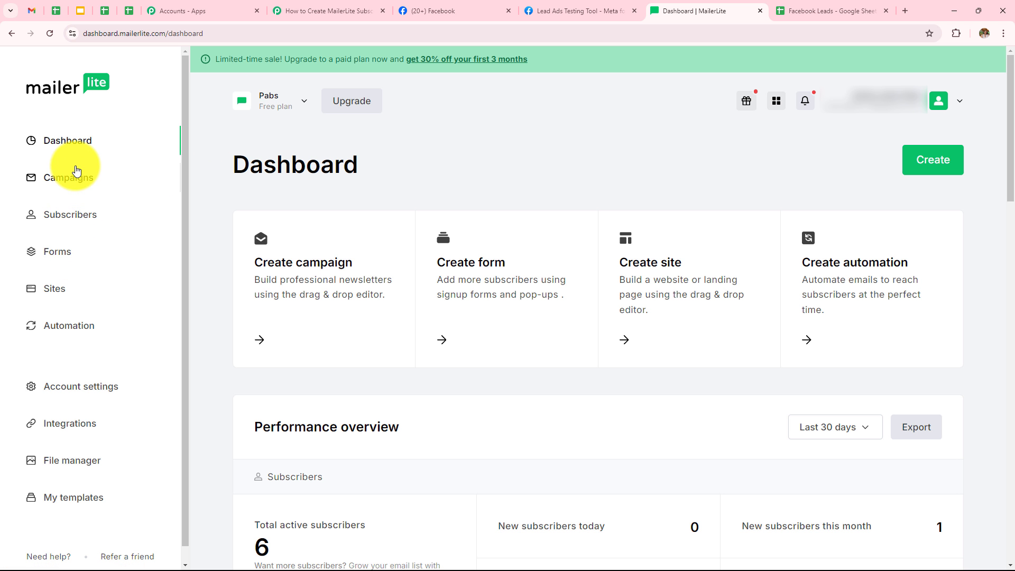
left_click(48, 214)
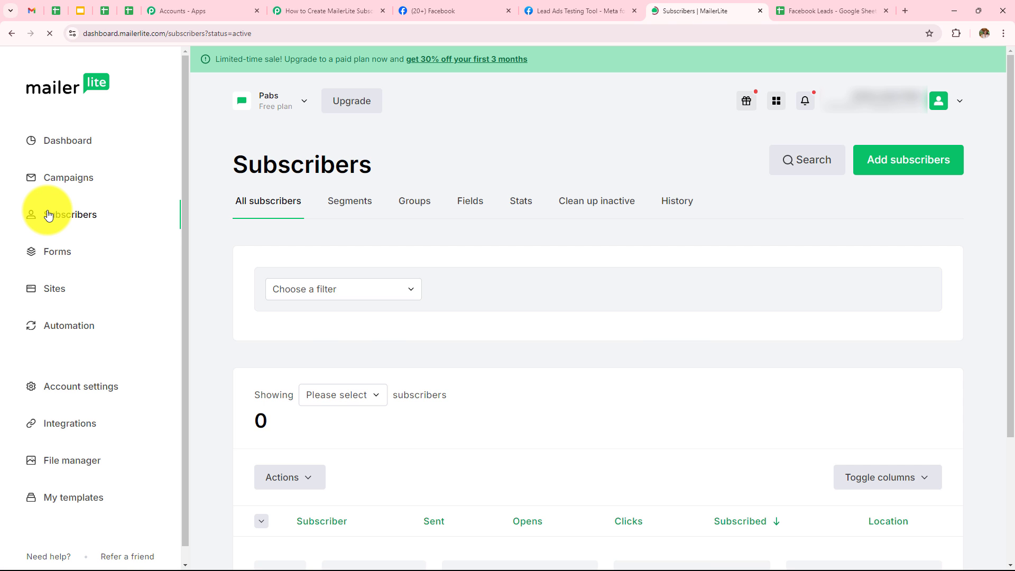
scroll(415, 301, "down", 5)
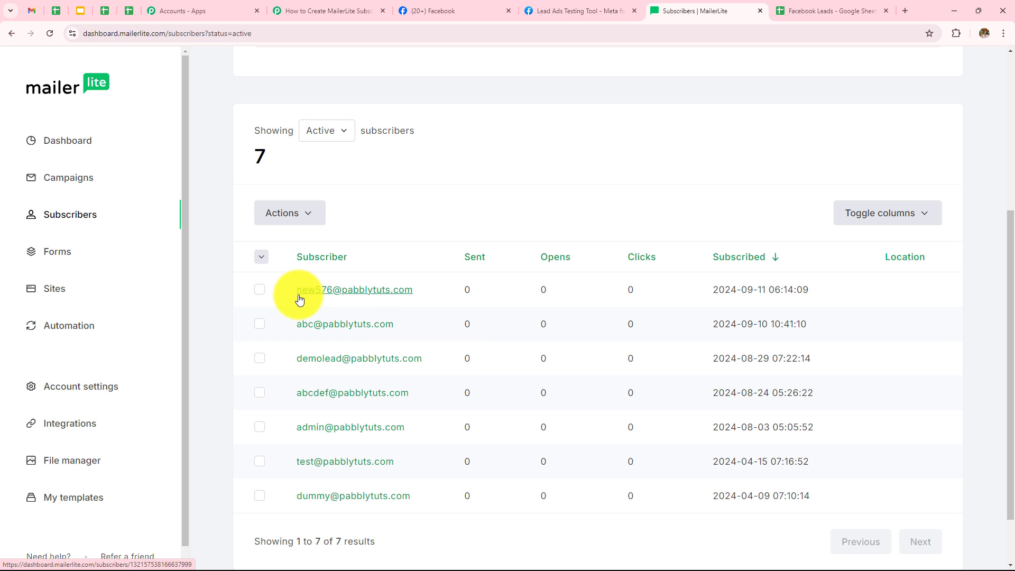
left_click(327, 296)
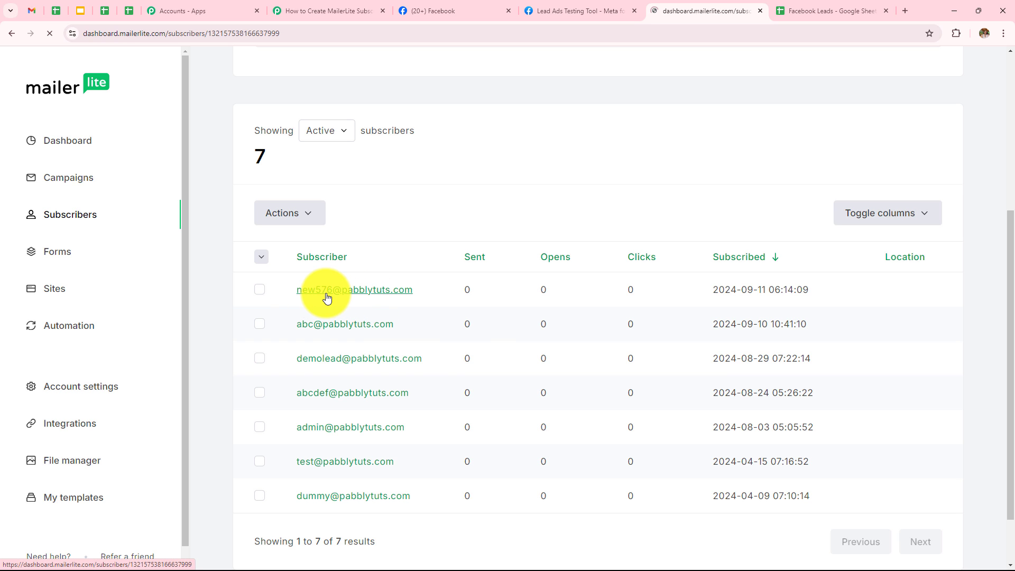
scroll(397, 257, "down", 7)
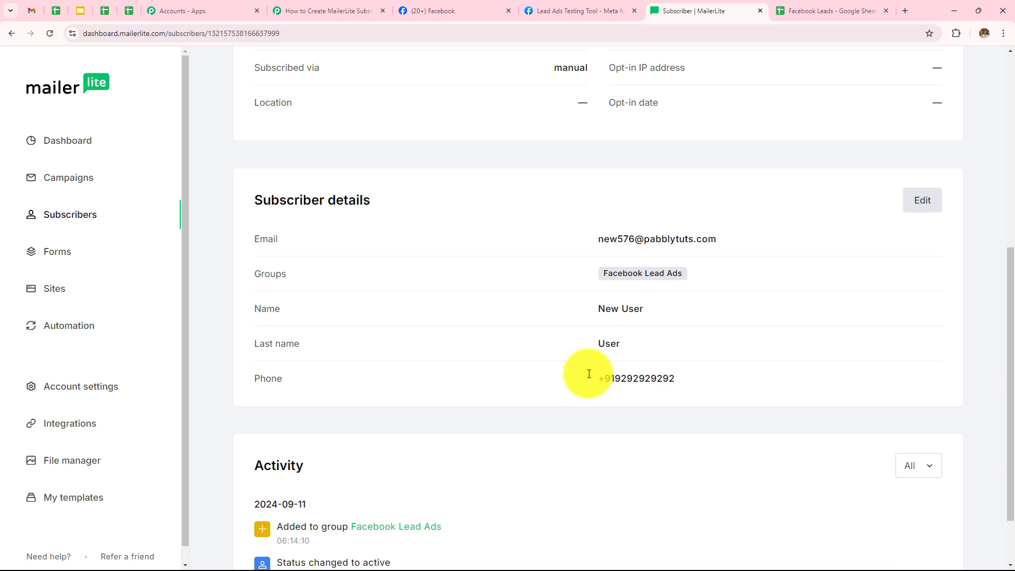
scroll(535, 375, "up", 7)
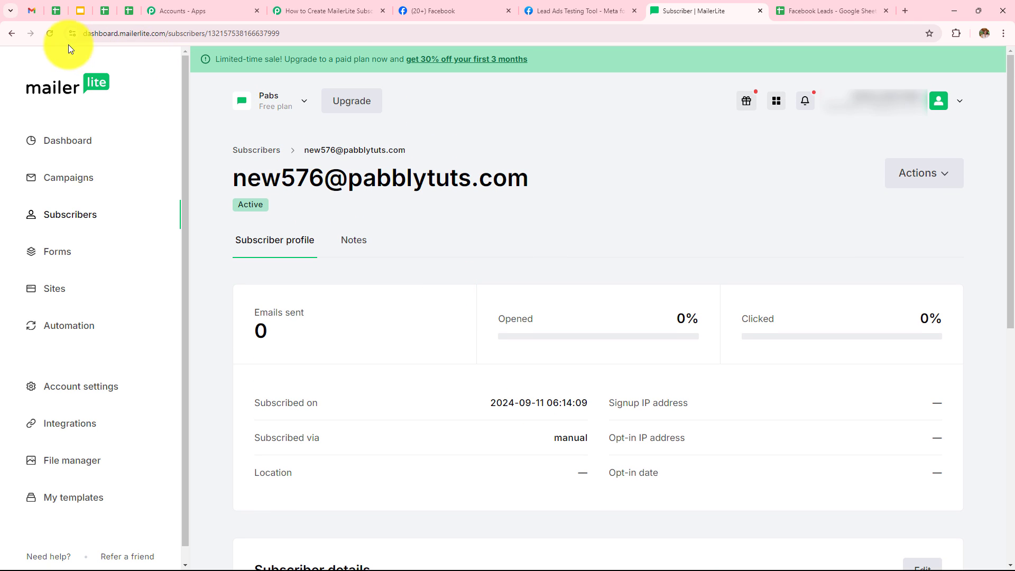
Step: View the subscribers listed in the Facebook Lead Ads group
left_click(13, 33)
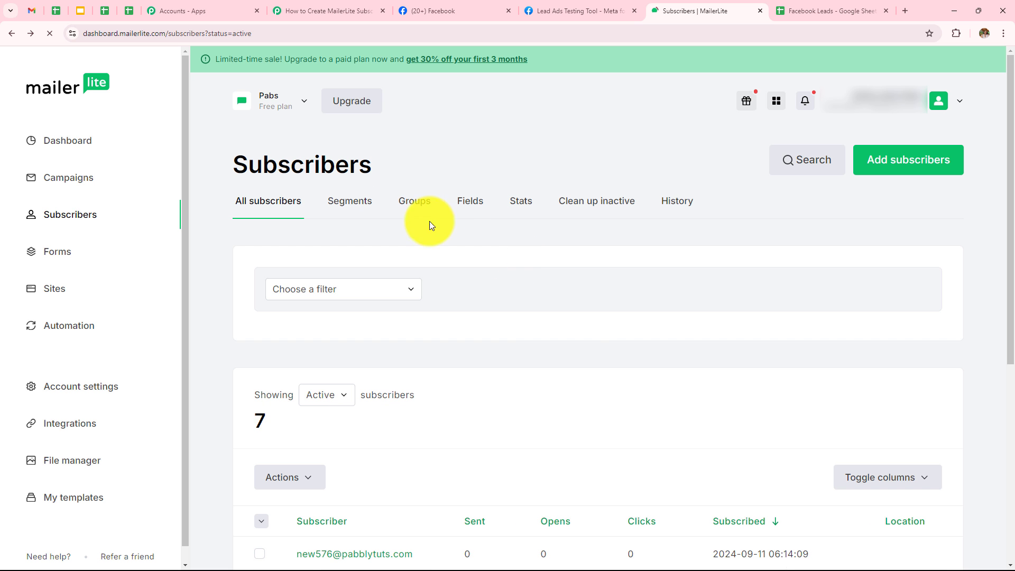
left_click(430, 214)
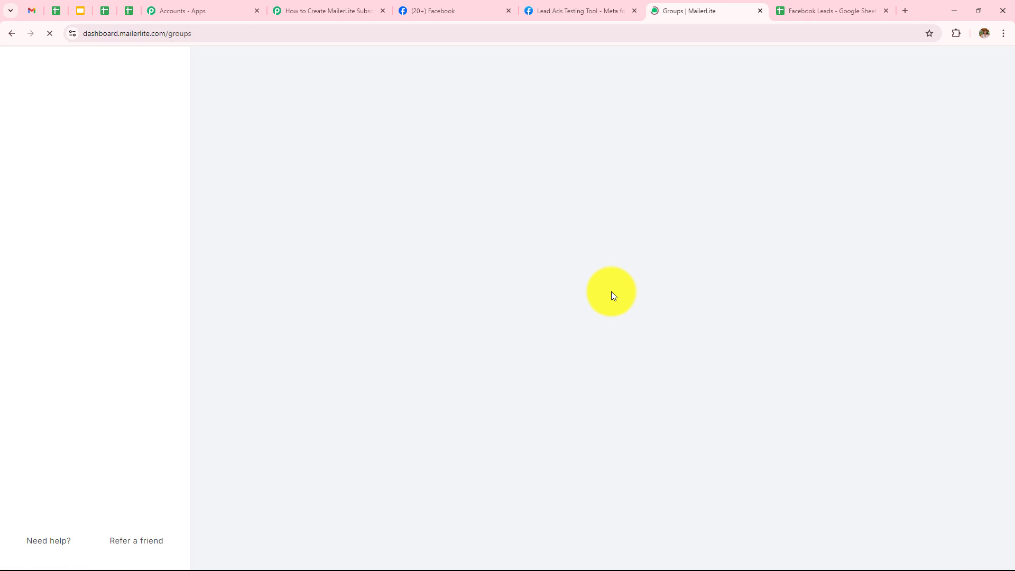
scroll(599, 300, "down", 3)
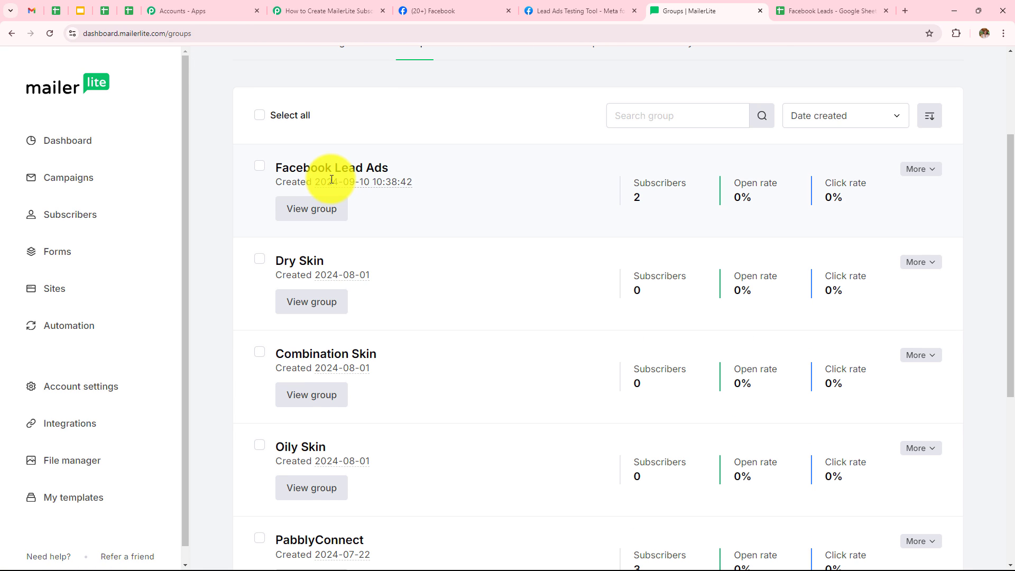
left_click(313, 210)
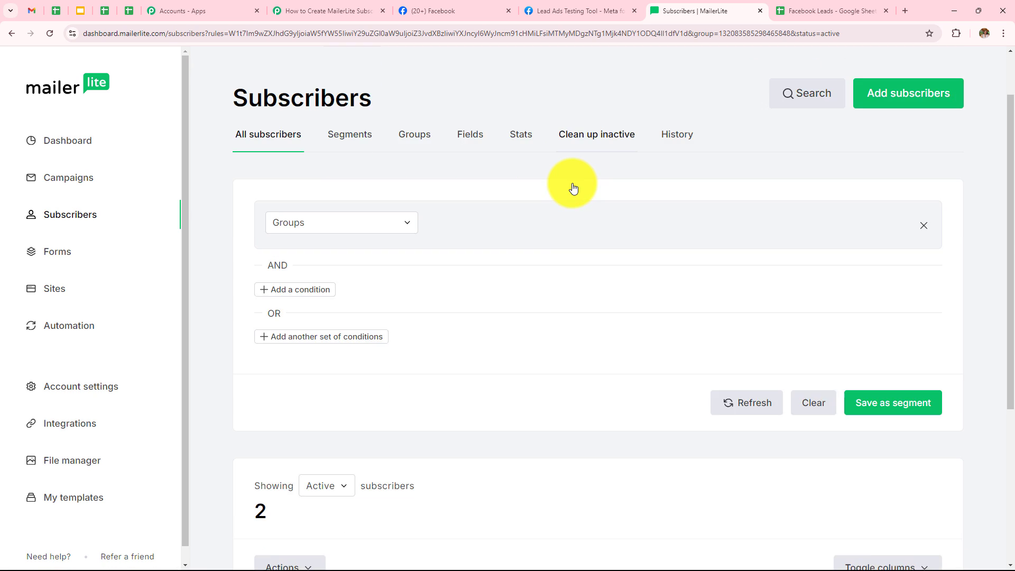
scroll(572, 183, "down", 5)
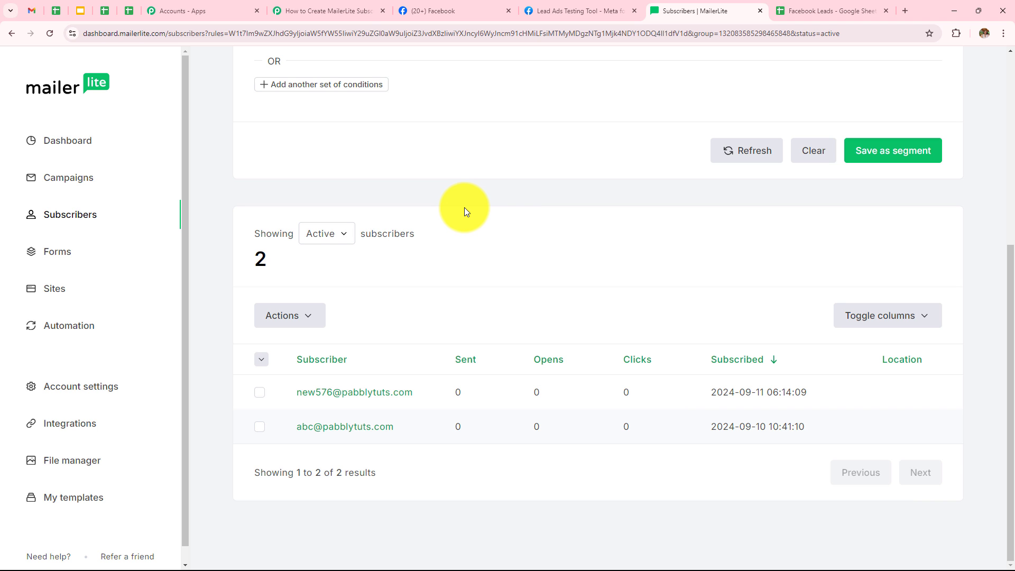
Step: Return to the workflow and add a Google Sheets action step after the MailerLite action
left_click(347, 15)
scroll(528, 238, "down", 7)
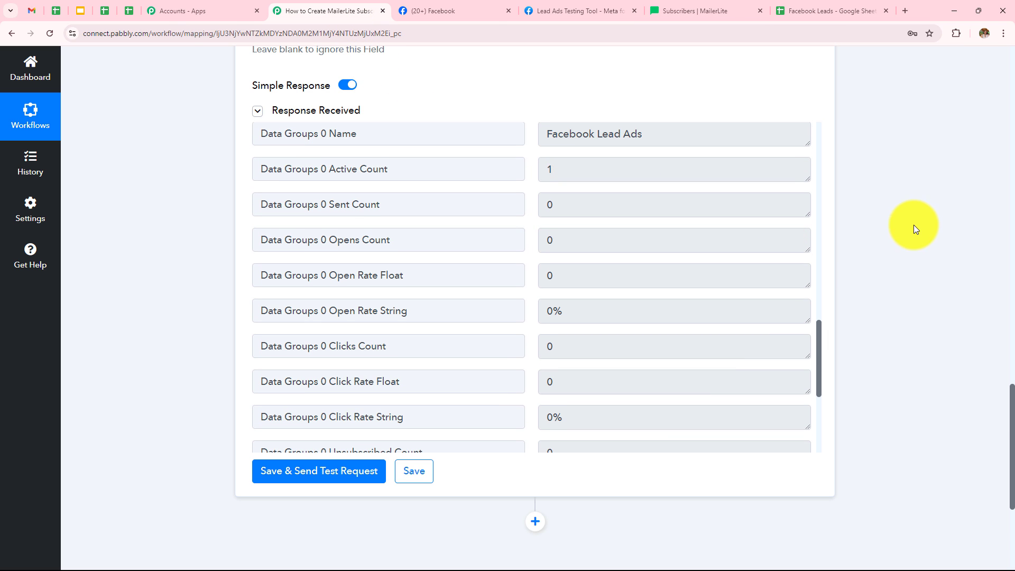
scroll(914, 227, "down", 4)
left_click(536, 310)
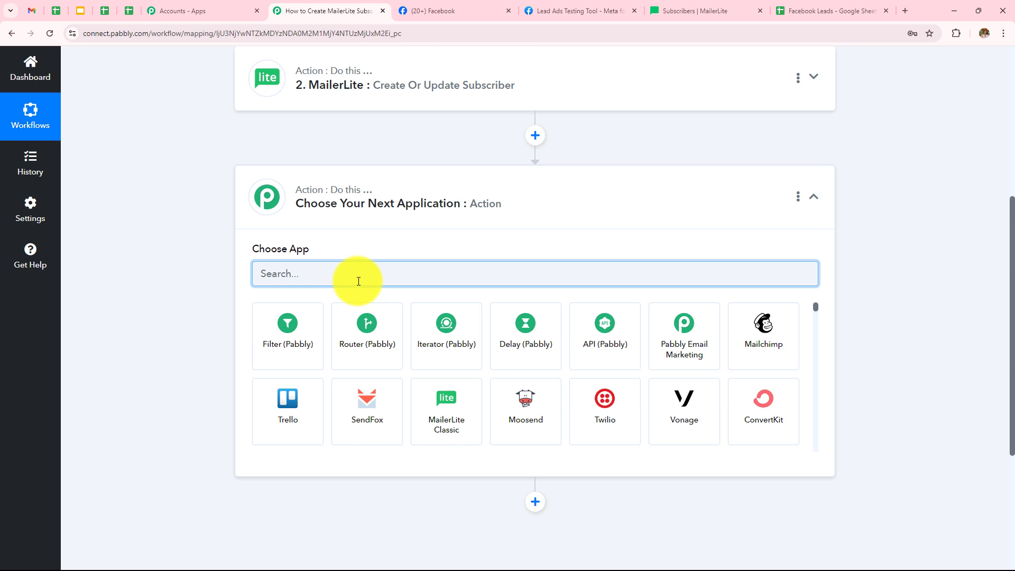
type("Googl")
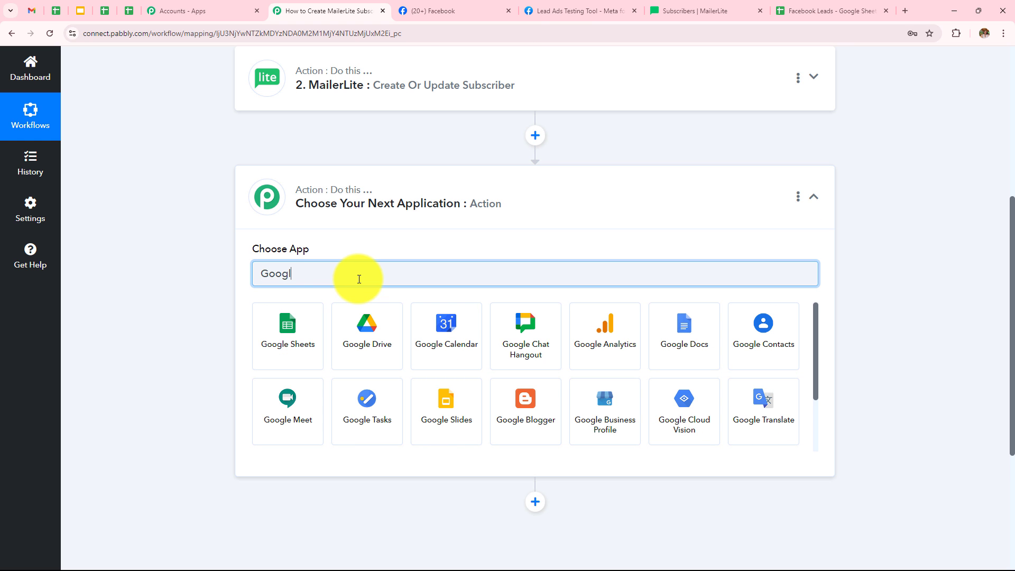
left_click(299, 329)
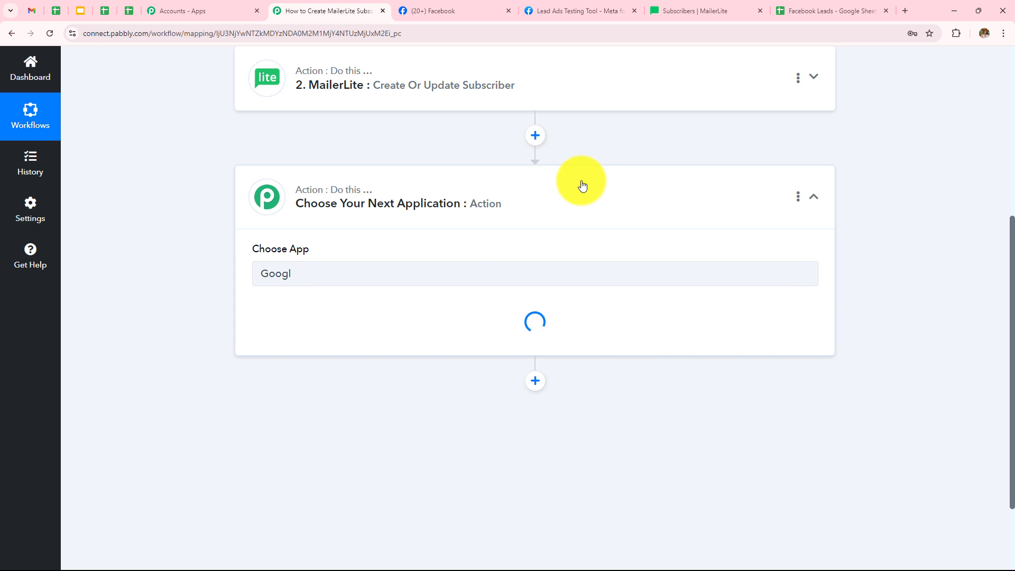
Step: Set the action event to Add New Row and connect with the existing Google Sheets #3 connection
left_click(448, 336)
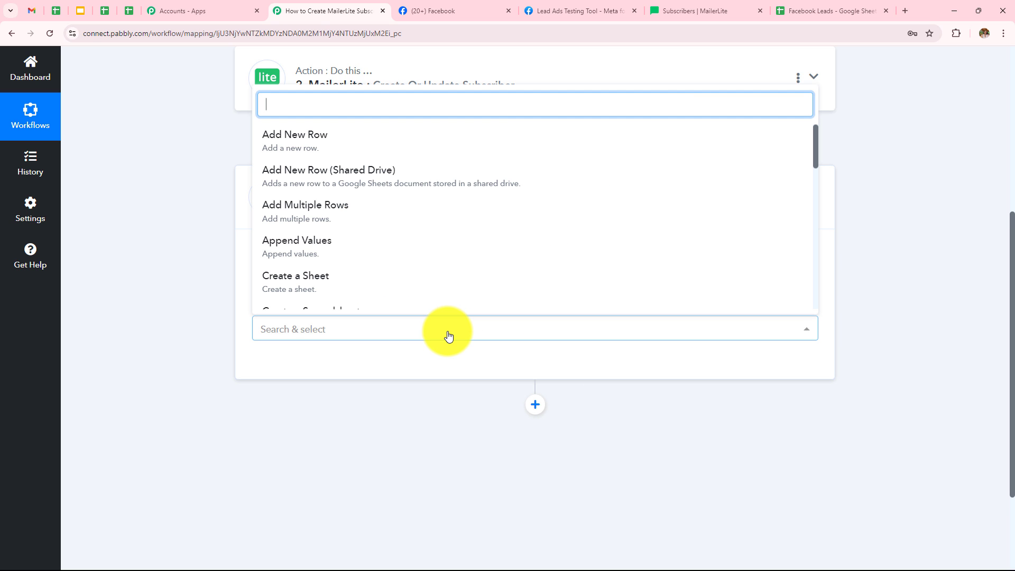
left_click(340, 151)
left_click(296, 366)
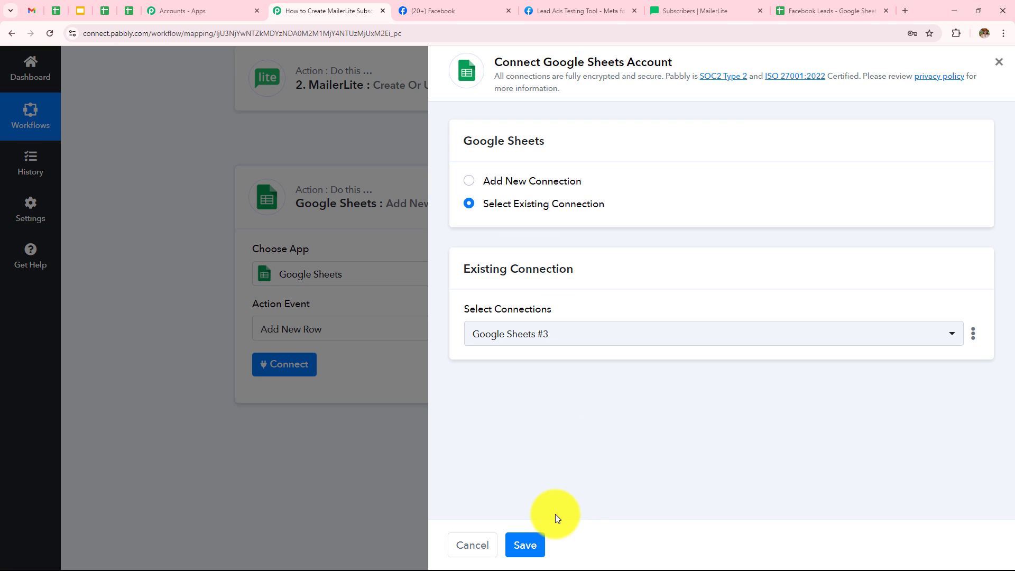
left_click(469, 179)
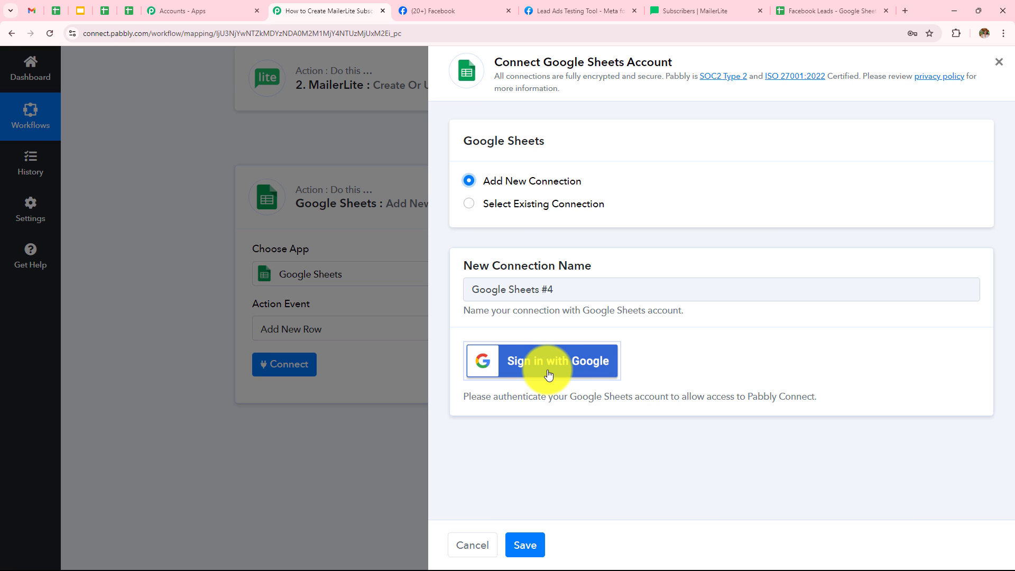
left_click(555, 205)
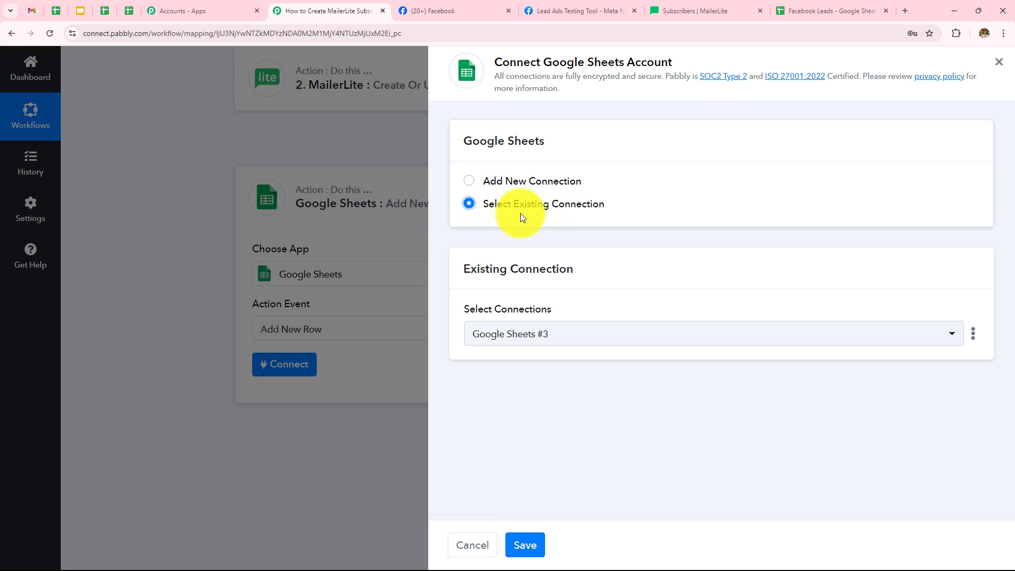
left_click(526, 544)
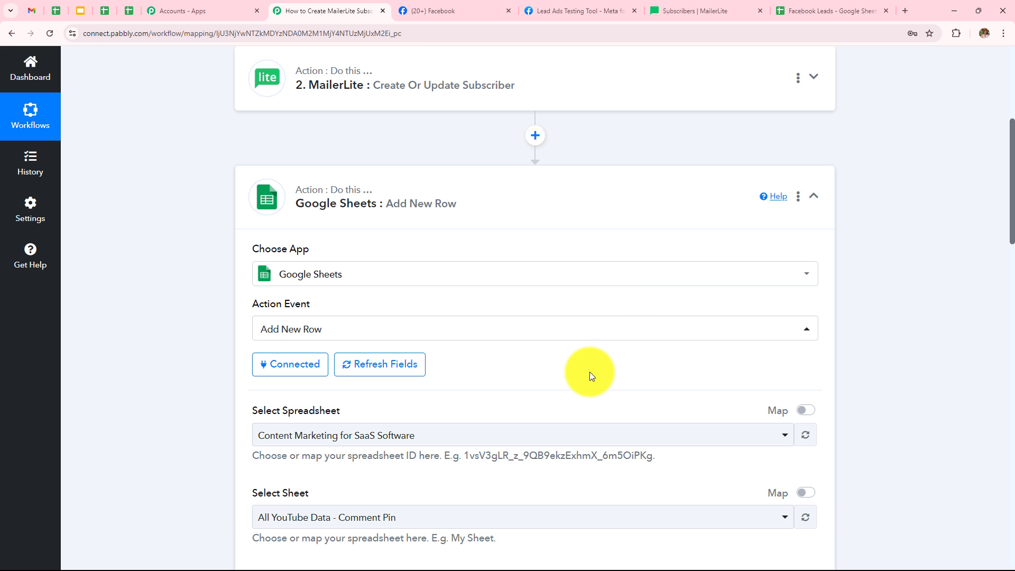
Step: Select the Facebook Leads spreadsheet for the Google Sheets action after checking its column headers
scroll(612, 301, "down", 2)
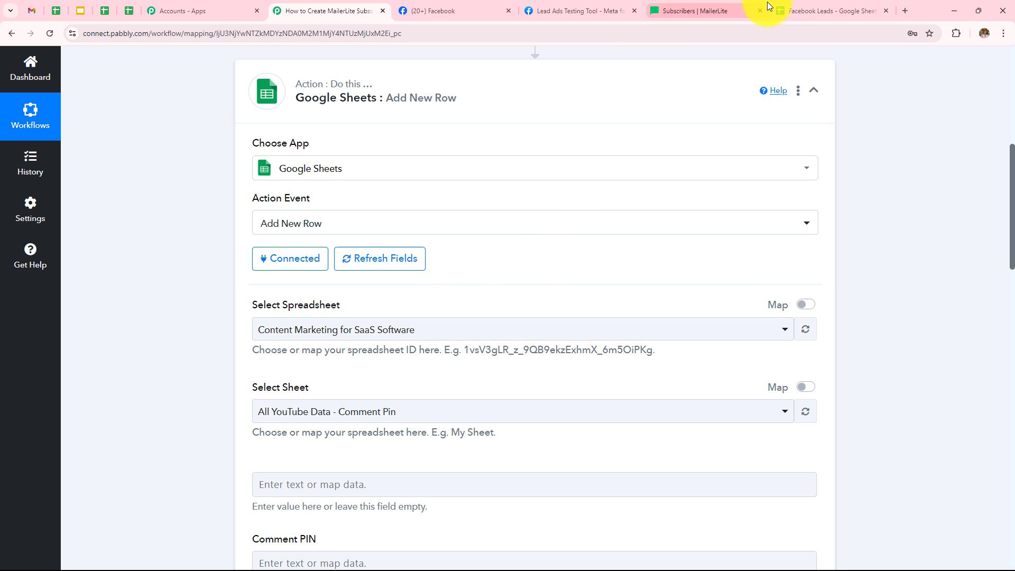
left_click(810, 10)
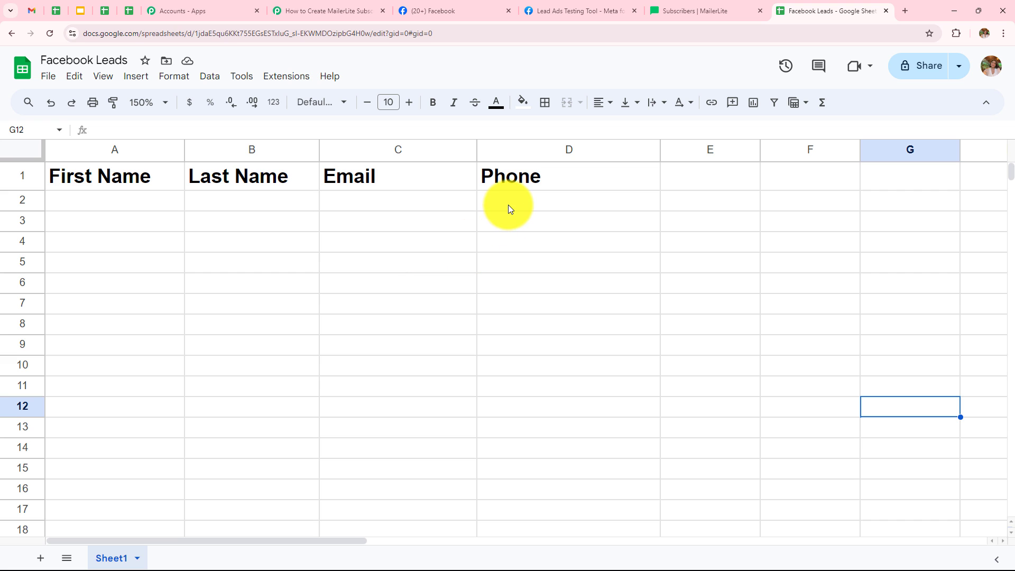
left_click(331, 9)
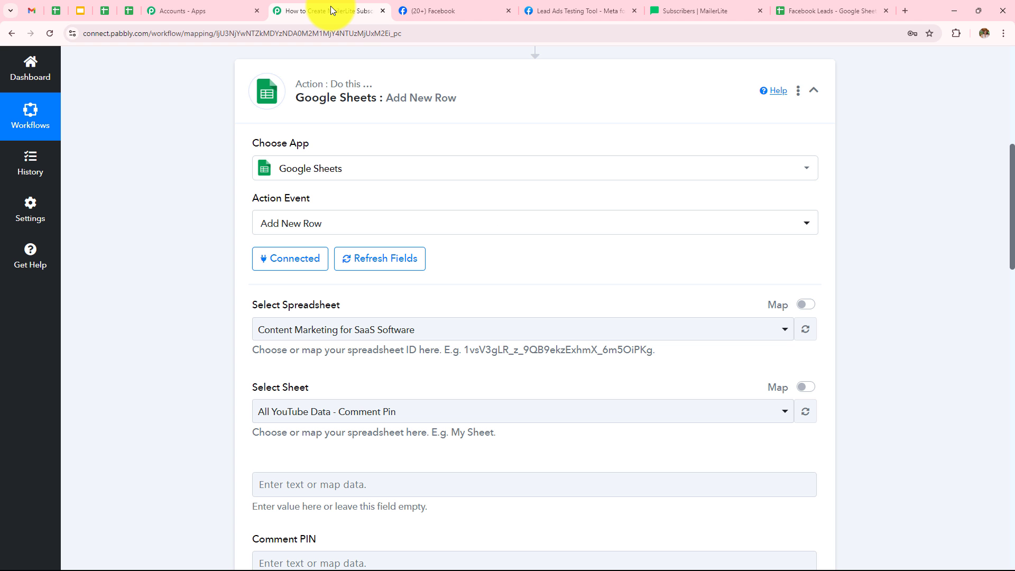
left_click(431, 333)
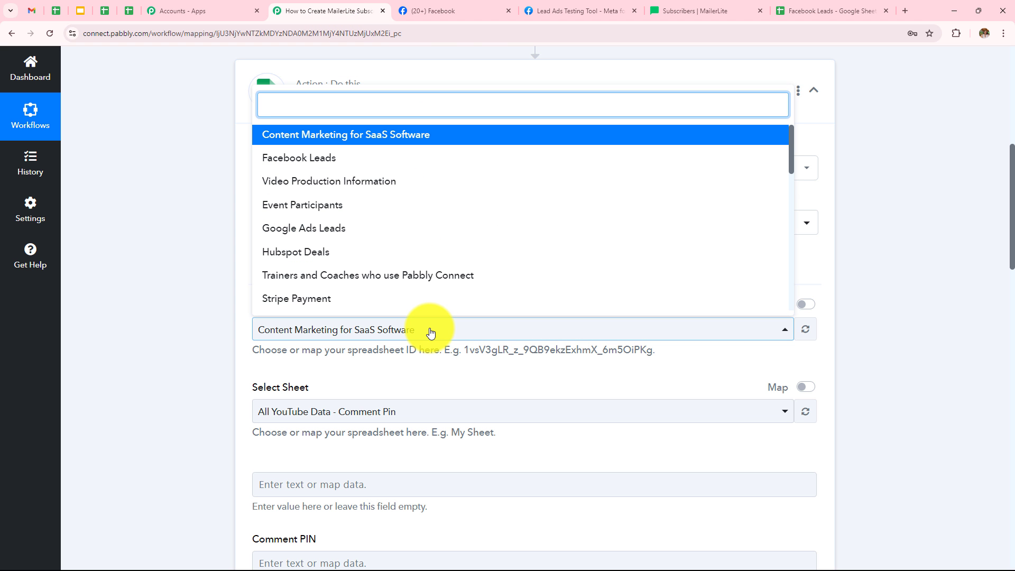
left_click(302, 157)
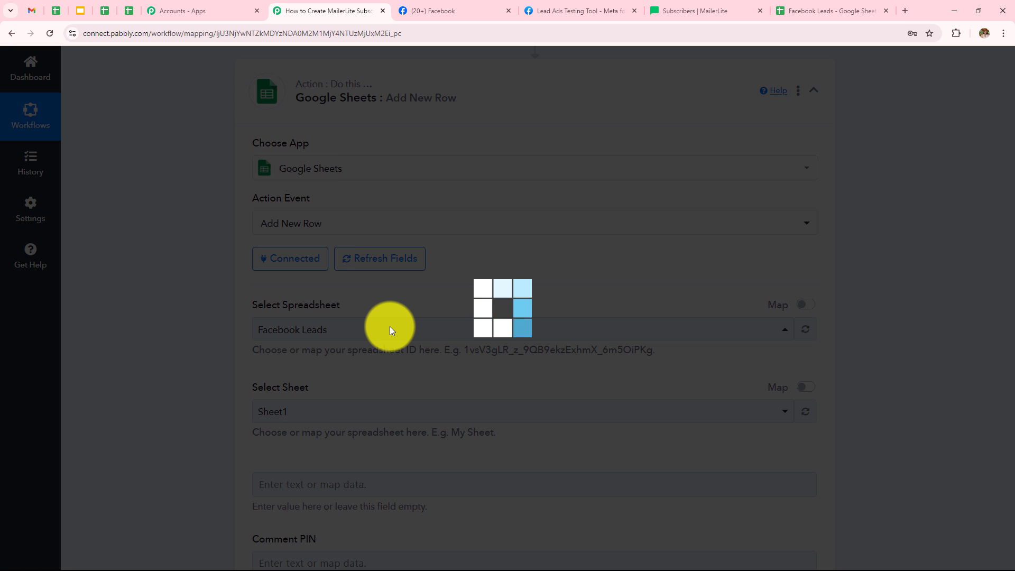
Step: Map the Google Sheets First Name field to the Facebook lead's First Name
scroll(333, 301, "down", 3)
scroll(322, 296, "down", 3)
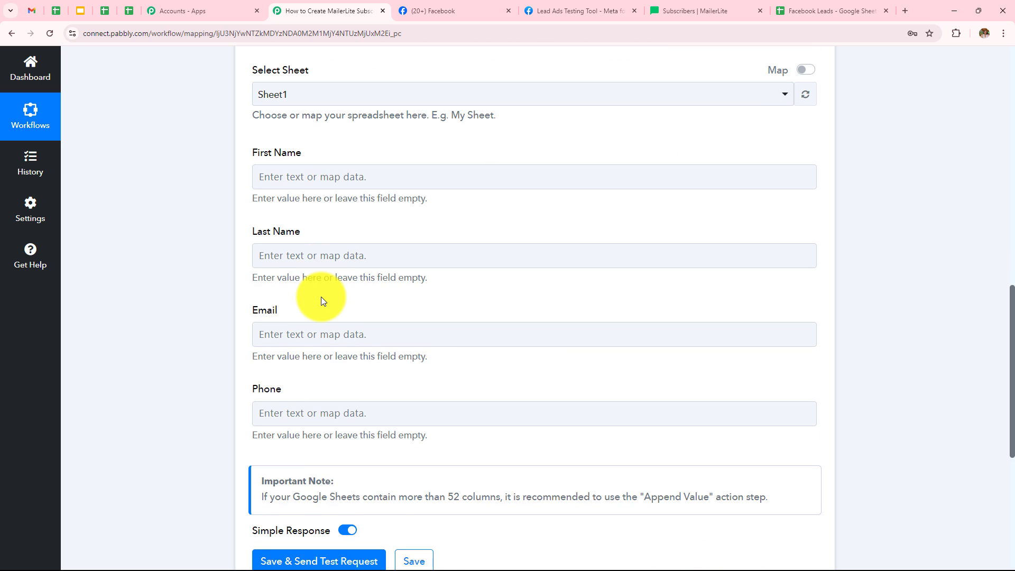
scroll(321, 297, "up", 1)
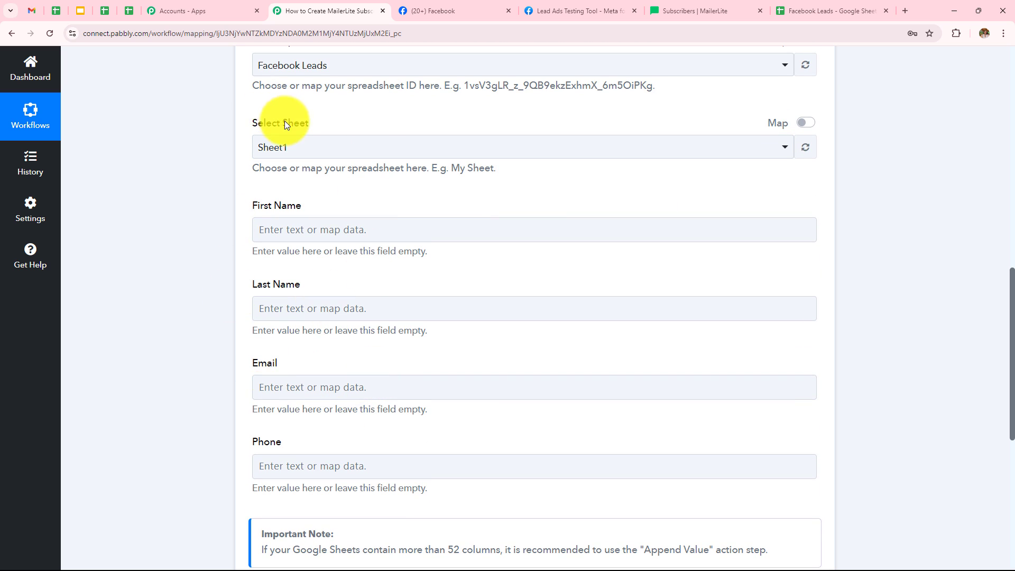
scroll(223, 169, "down", 1)
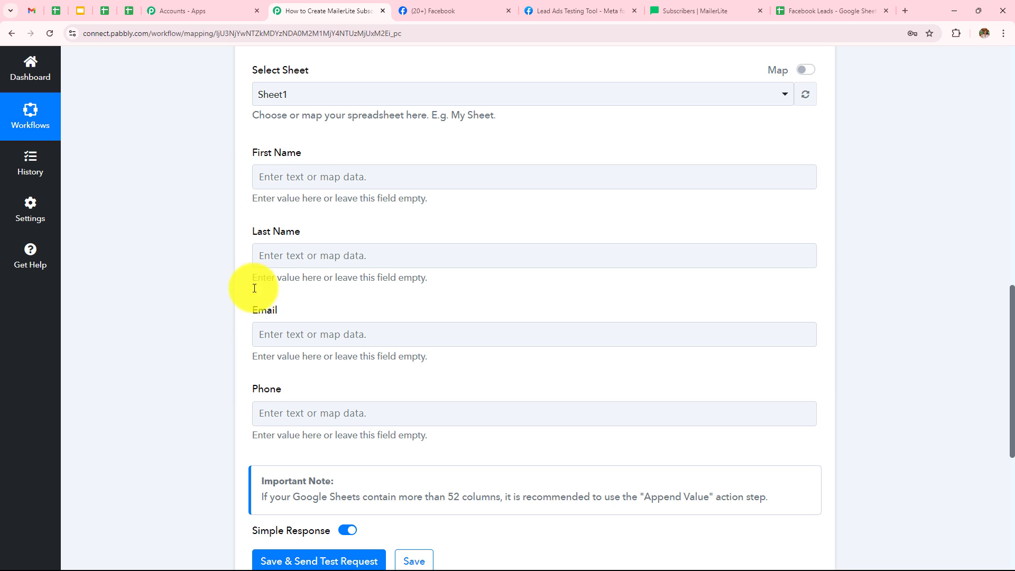
left_click(322, 413)
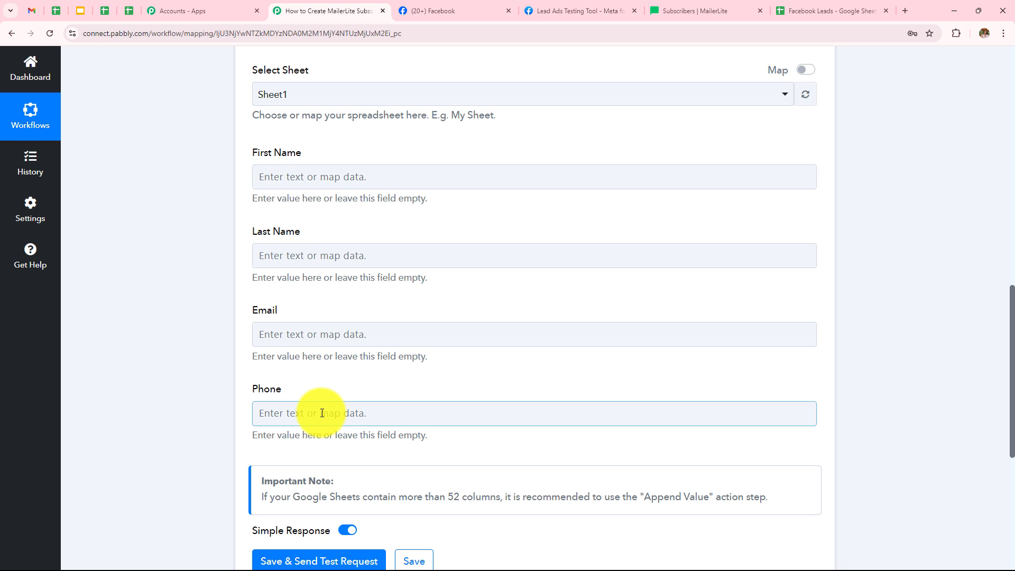
left_click(362, 382)
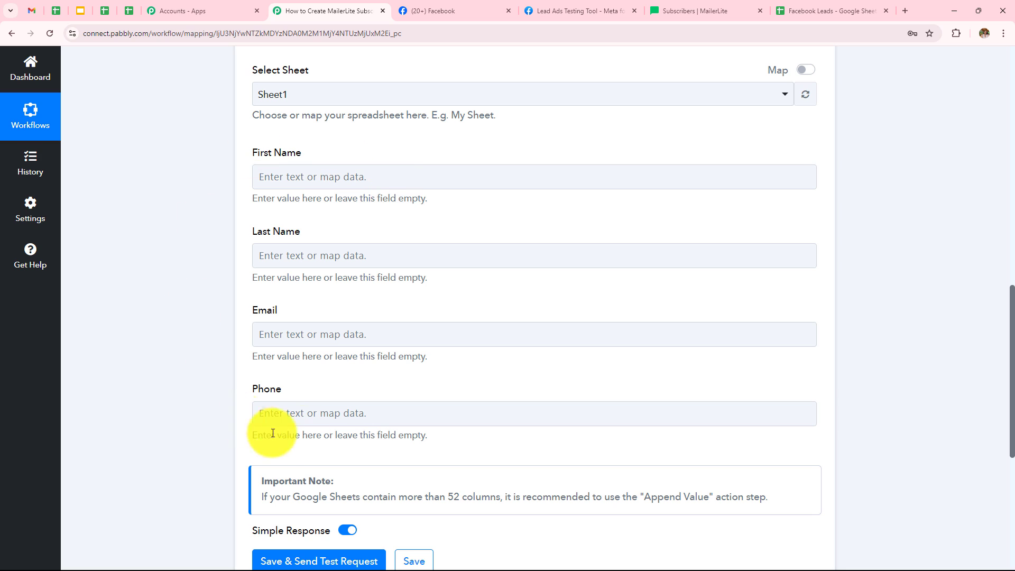
left_click(421, 175)
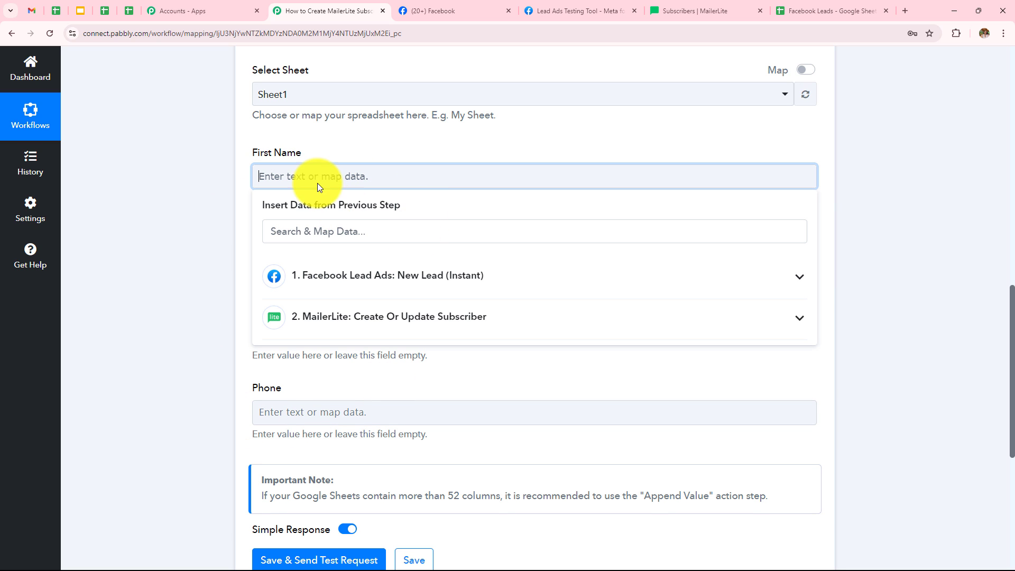
left_click(336, 279)
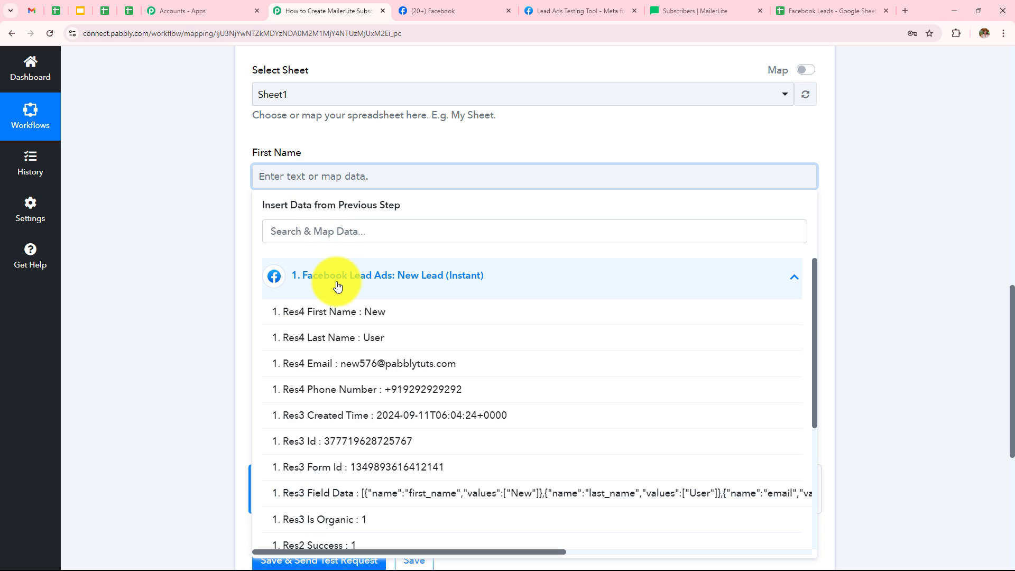
left_click(377, 316)
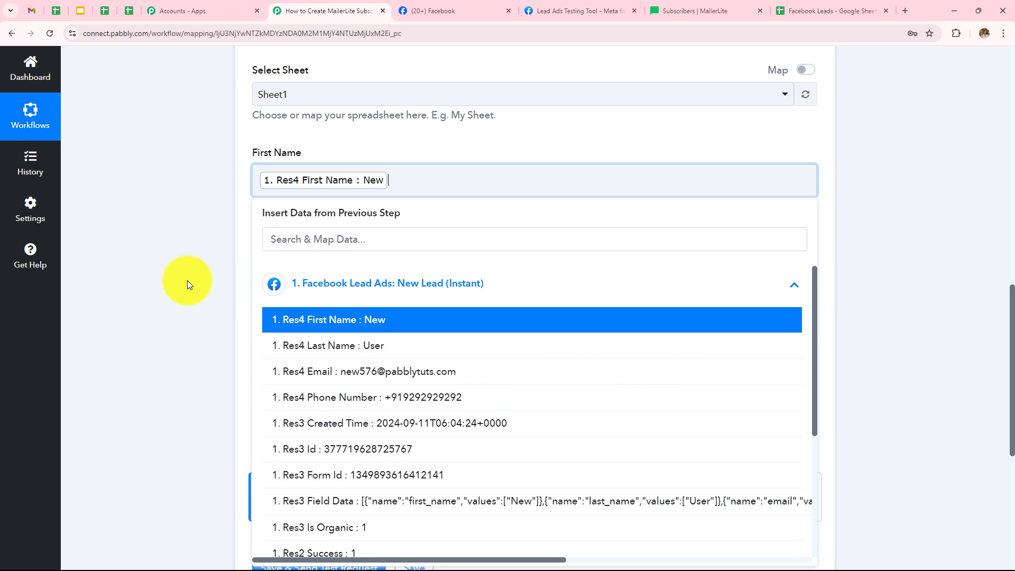
left_click(187, 280)
Step: Map the Last Name and Email fields to the Facebook lead's Last Name and Email
left_click(317, 261)
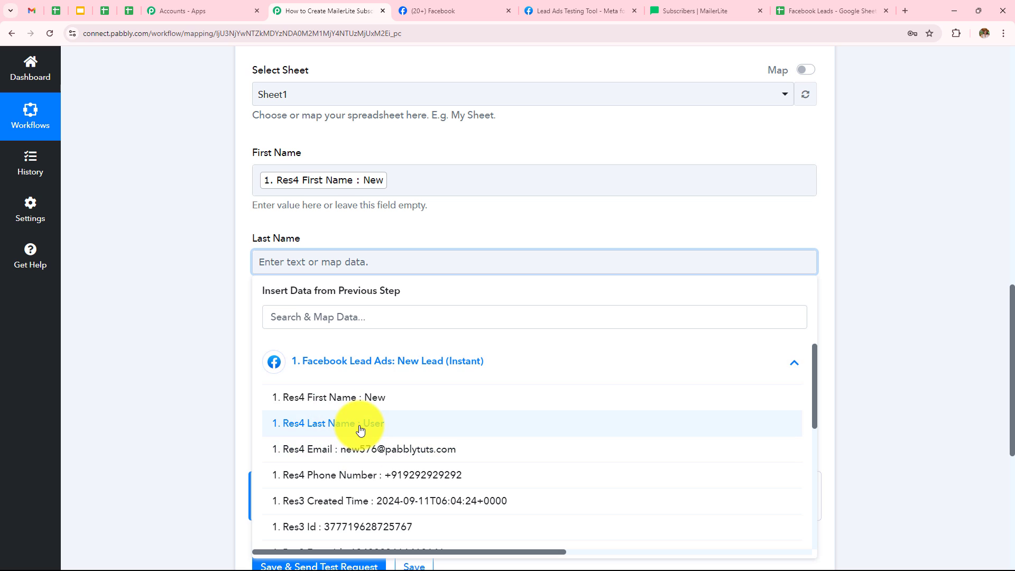
left_click(358, 423)
scroll(471, 308, "down", 2)
left_click(394, 240)
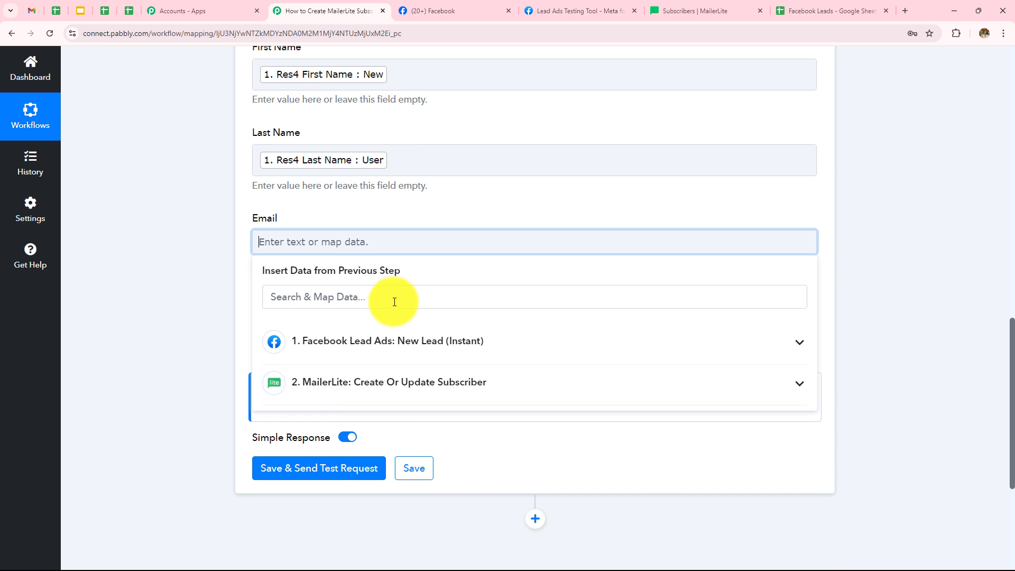
left_click(397, 344)
left_click(403, 424)
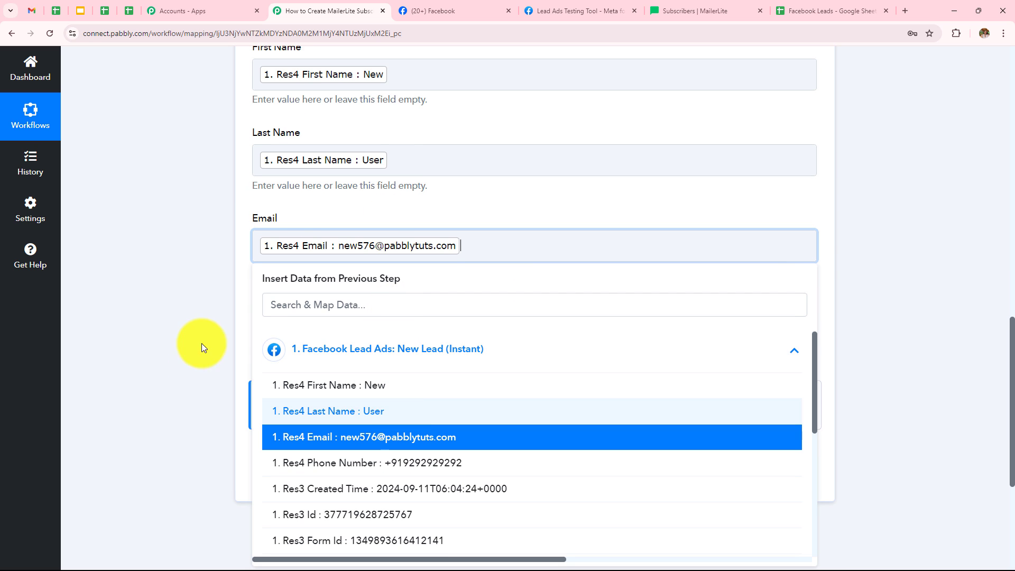
left_click(186, 302)
Step: Map the Phone field to the Facebook lead's Phone Number
scroll(319, 233, "down", 4)
left_click(352, 128)
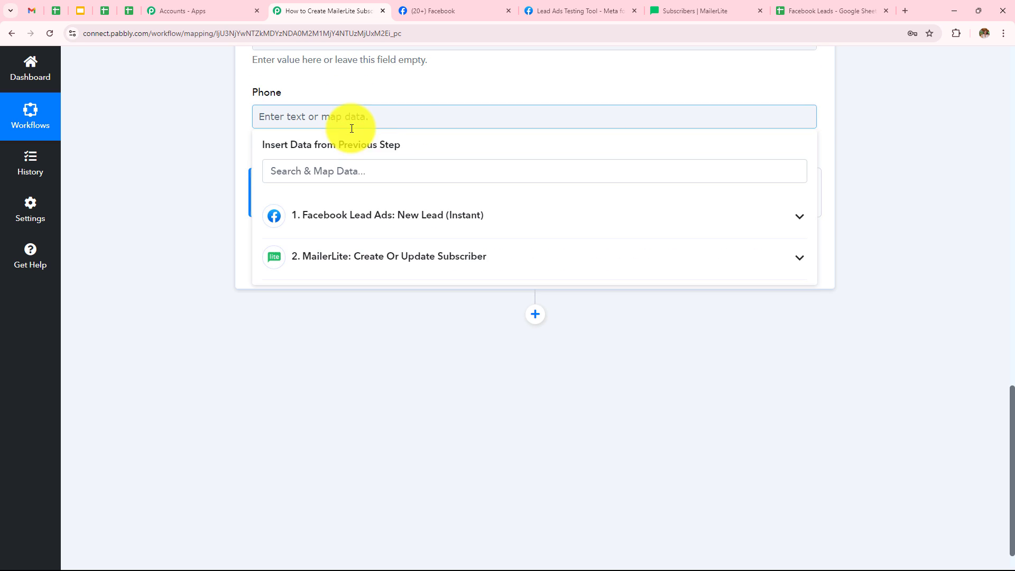
left_click(369, 217)
left_click(378, 330)
left_click(170, 264)
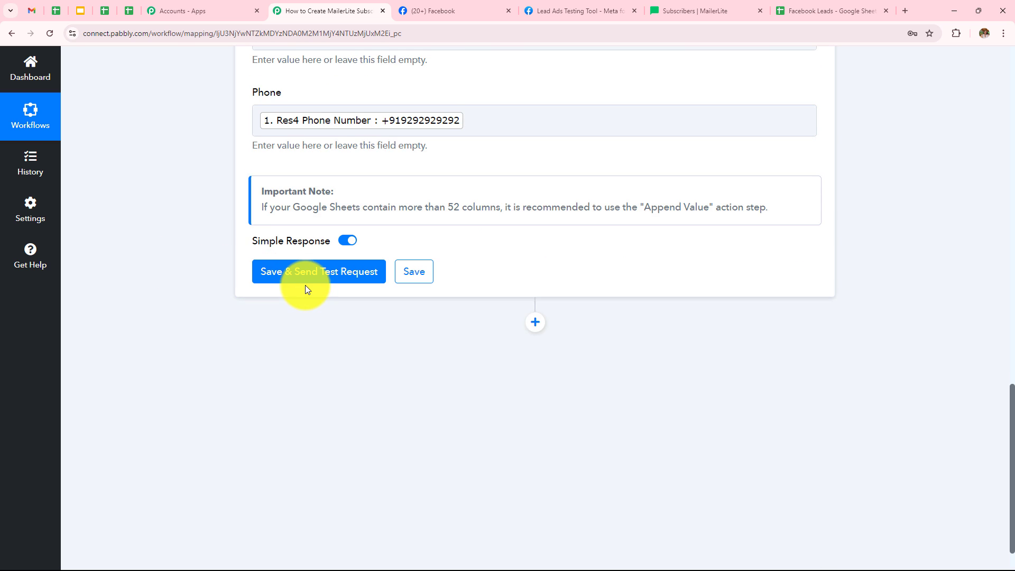
Step: Save and send a test request for the Google Sheets action, then check the Facebook Leads spreadsheet for the new row
scroll(550, 342, "up", 5)
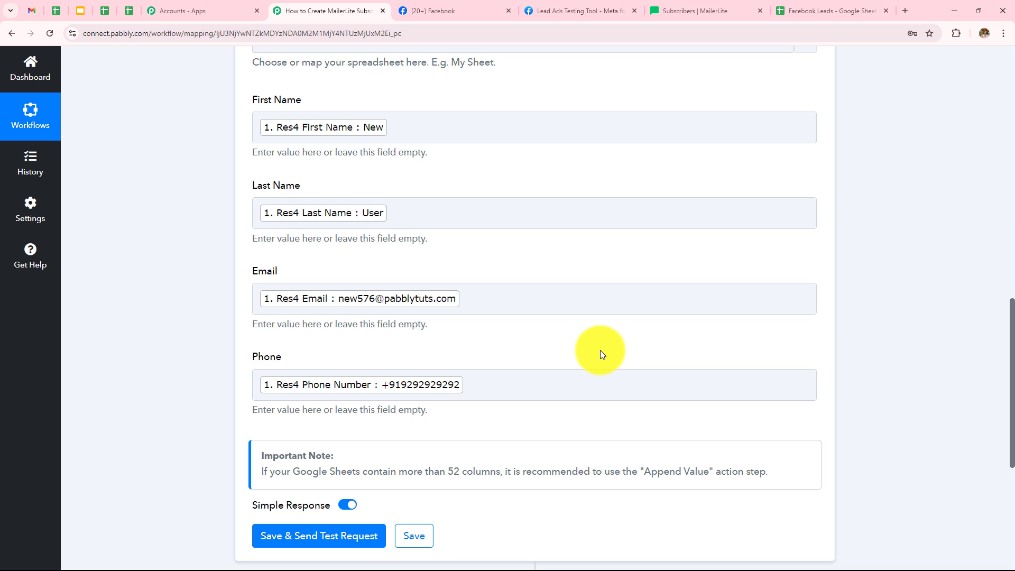
scroll(600, 350, "down", 5)
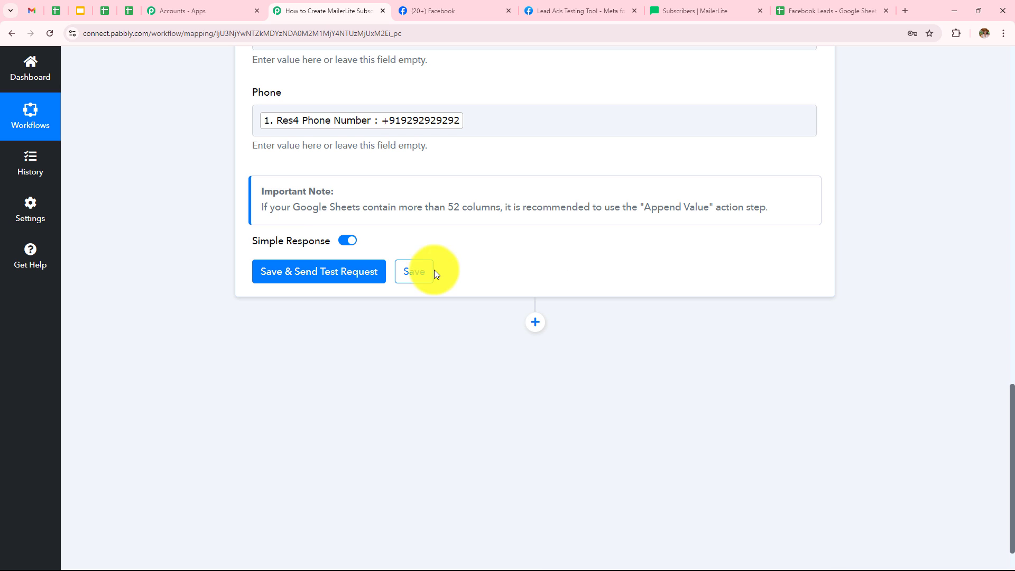
left_click(279, 284)
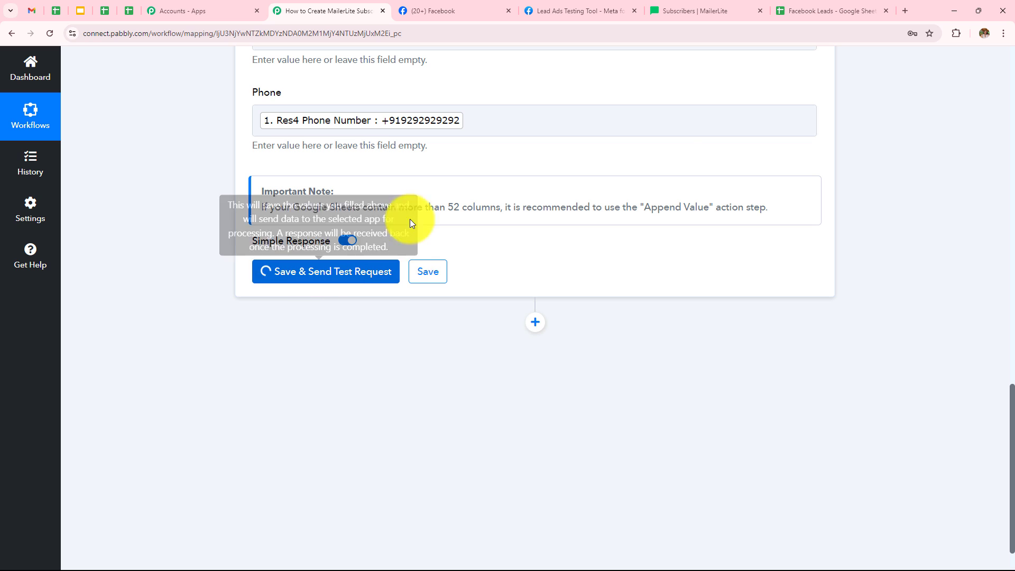
scroll(680, 119, "down", 1)
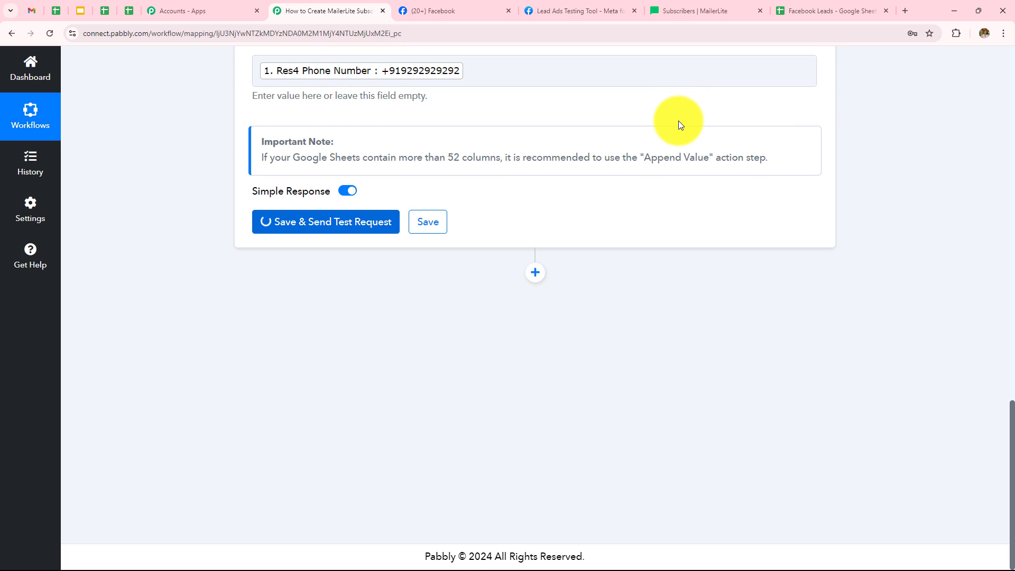
scroll(678, 180, "down", 3)
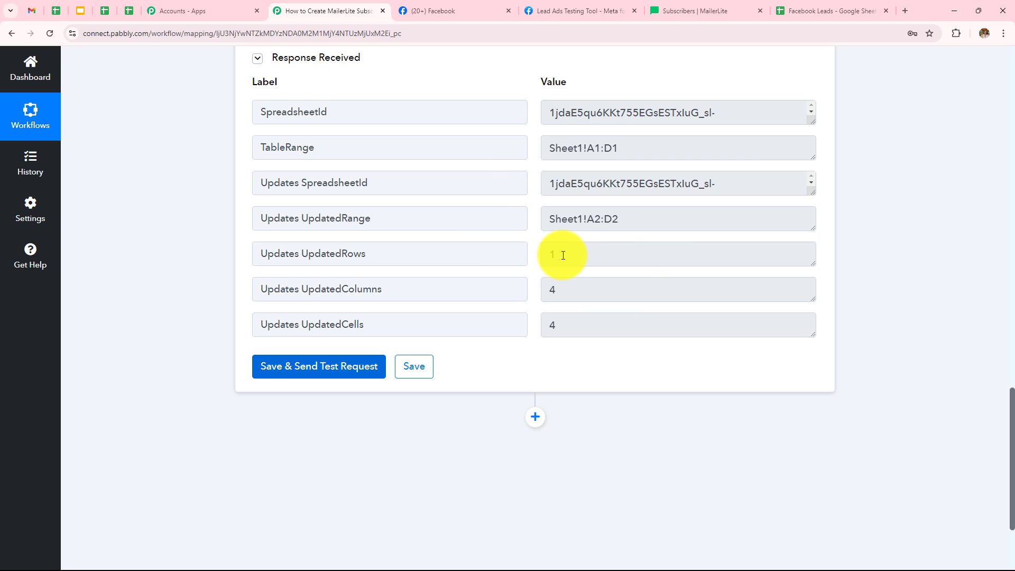
scroll(563, 255, "up", 8)
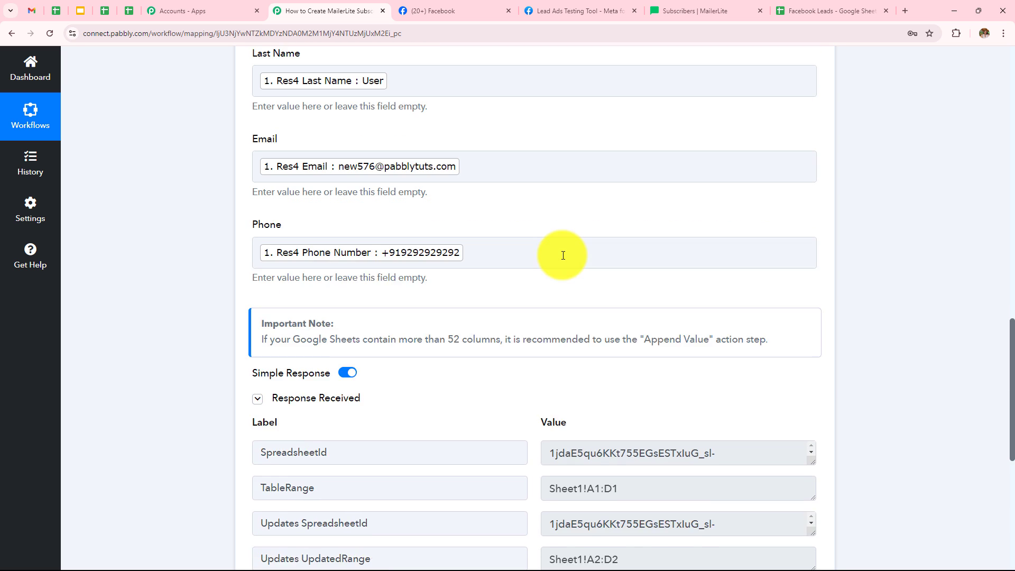
scroll(579, 324, "up", 2)
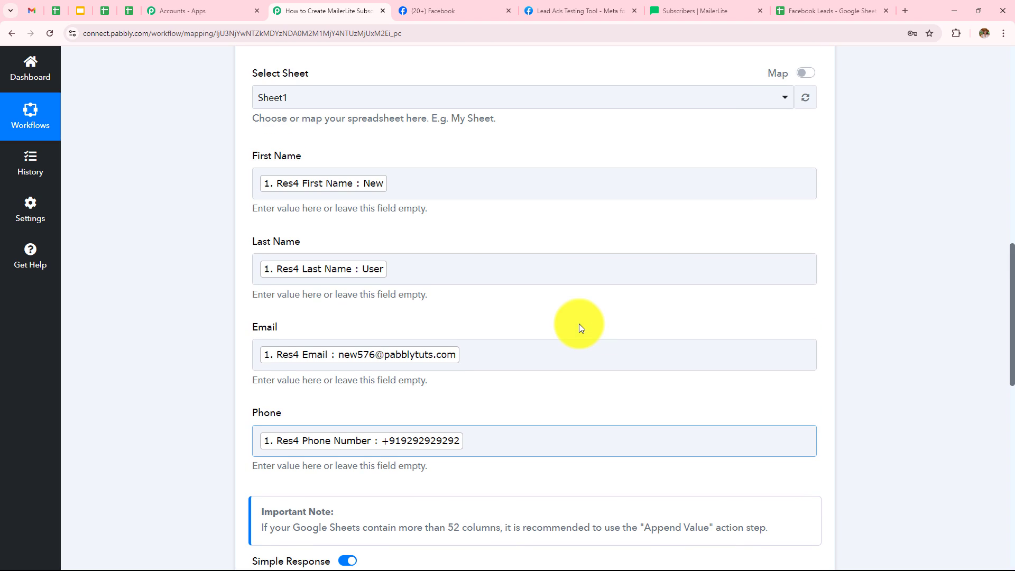
left_click(781, 16)
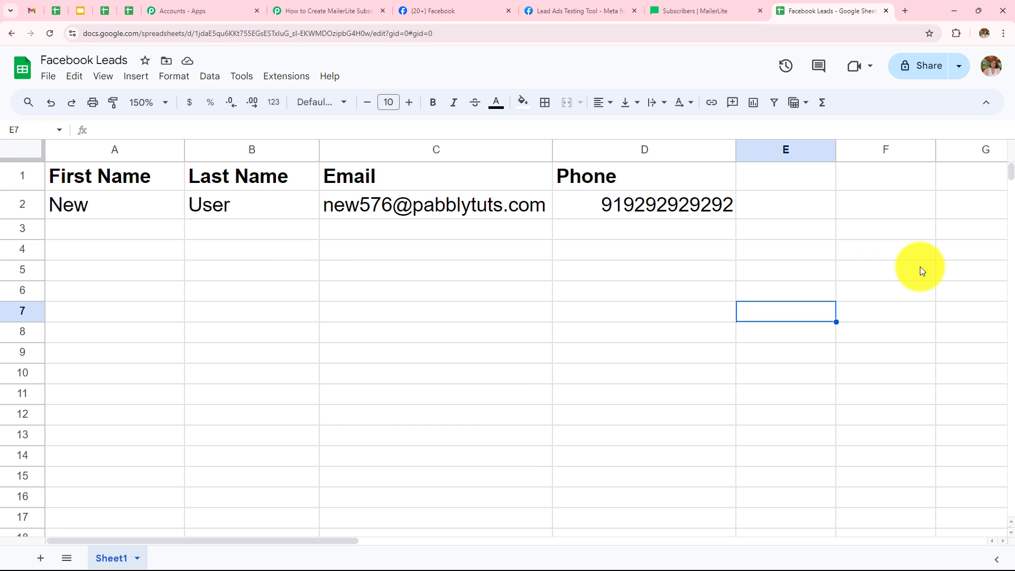
Step: In the Lead Ads Testing Tool, close the confirmation dialog and delete the existing test lead
left_click(578, 4)
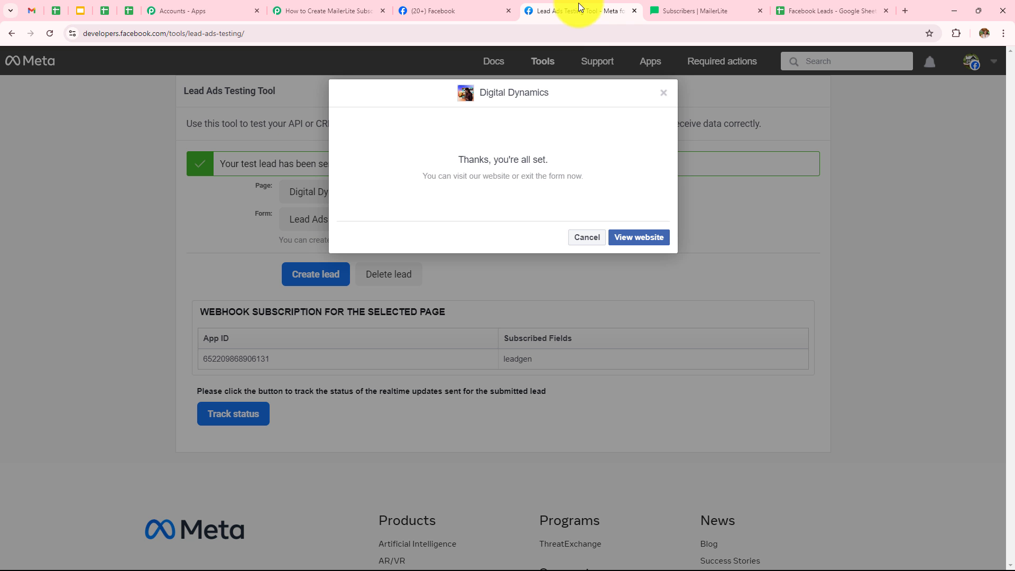
left_click(663, 96)
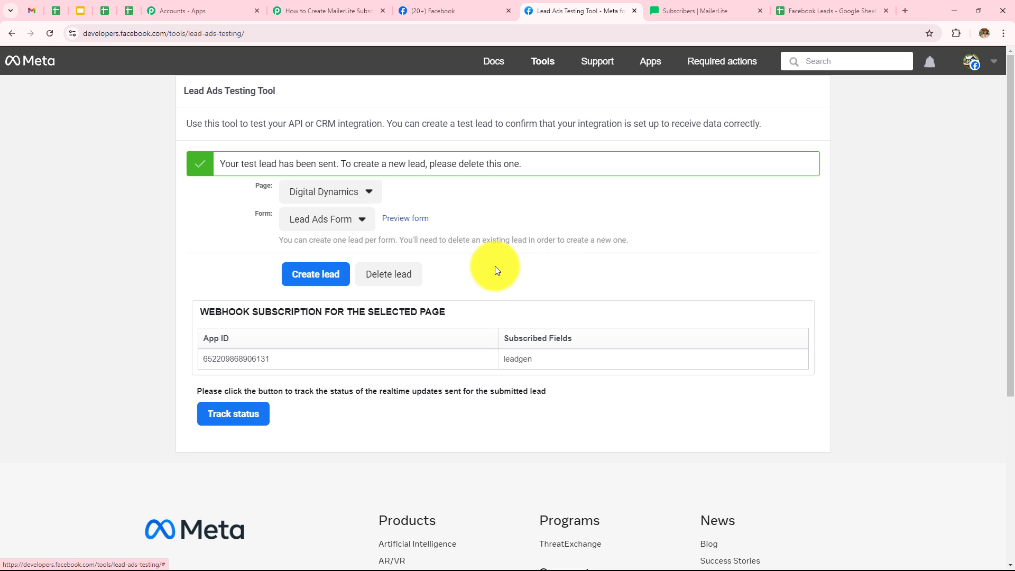
left_click(389, 274)
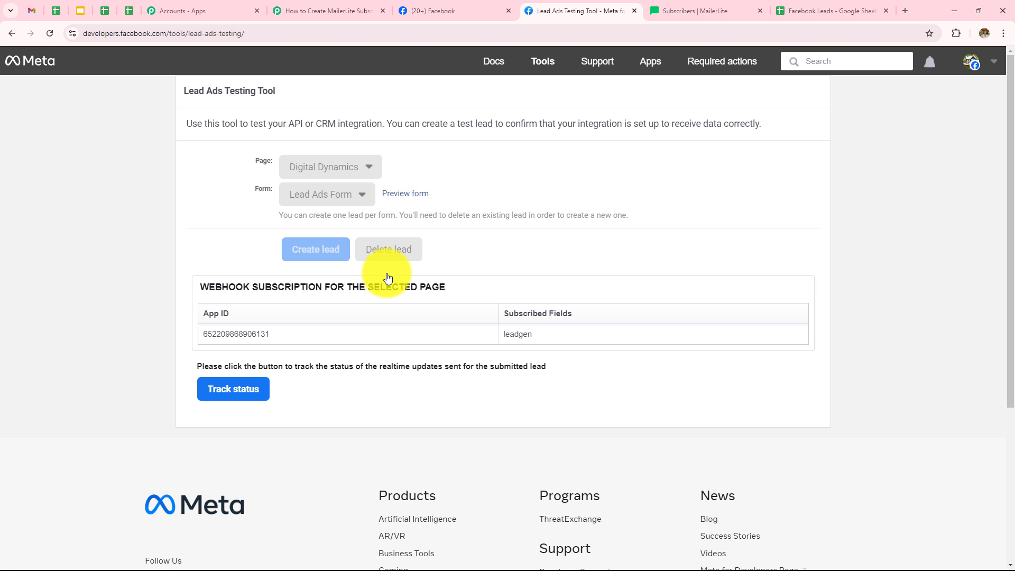
Step: Reload the testing tool and select the Digital Dynamics page and the Lead Ads Form
left_click(52, 34)
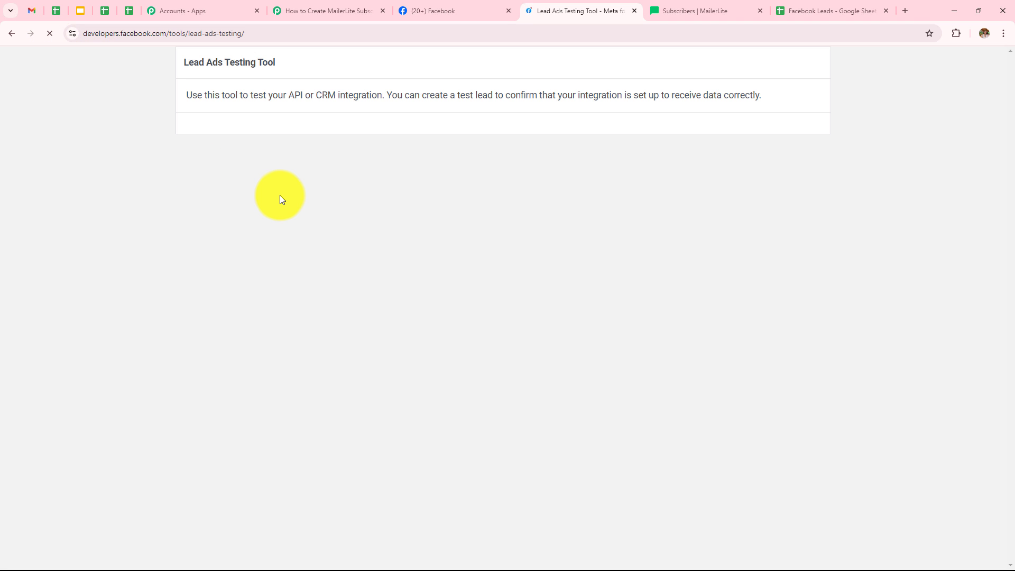
left_click(325, 168)
scroll(338, 361, "down", 4)
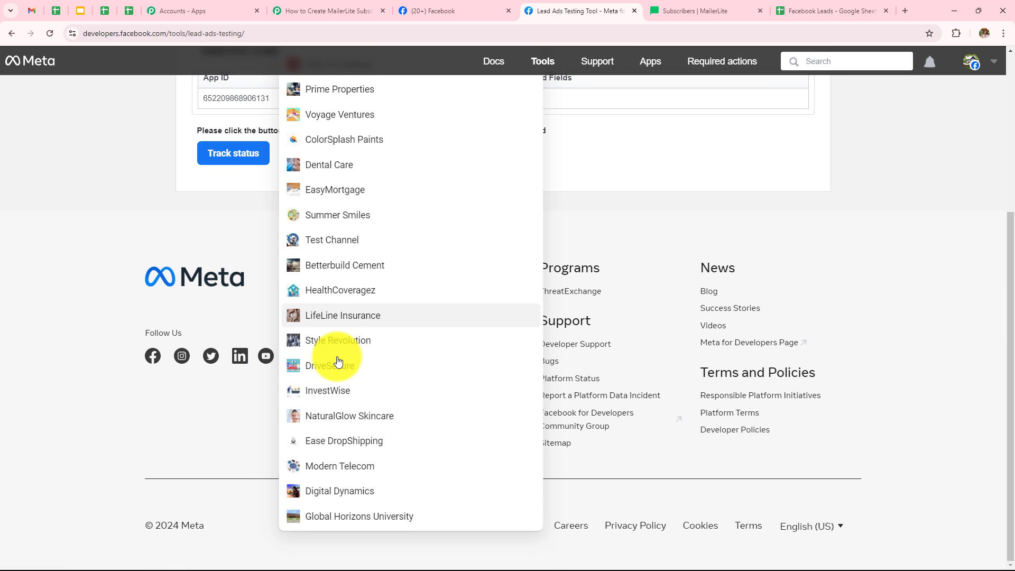
left_click(336, 490)
scroll(419, 355, "up", 4)
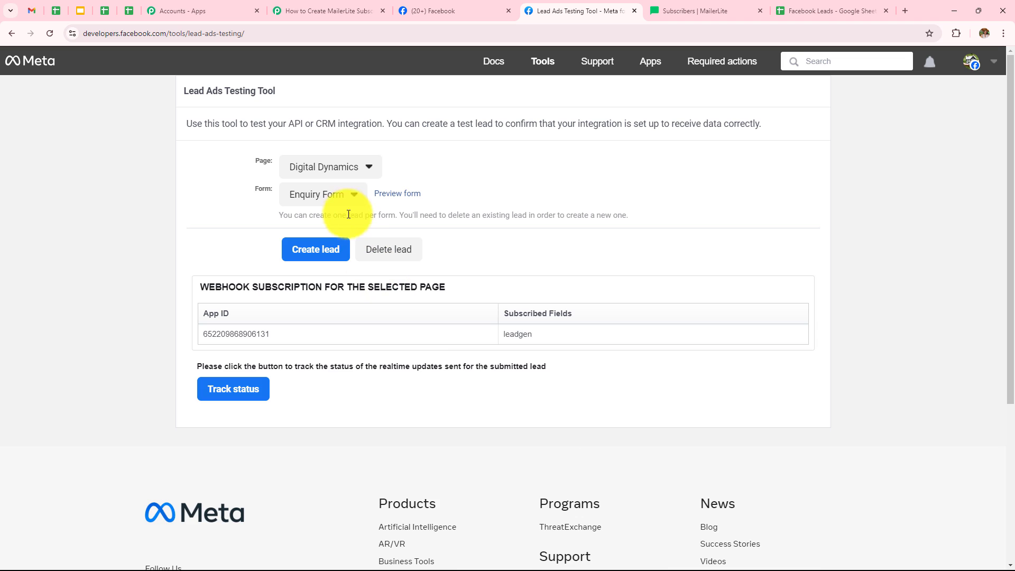
left_click(323, 196)
left_click(328, 233)
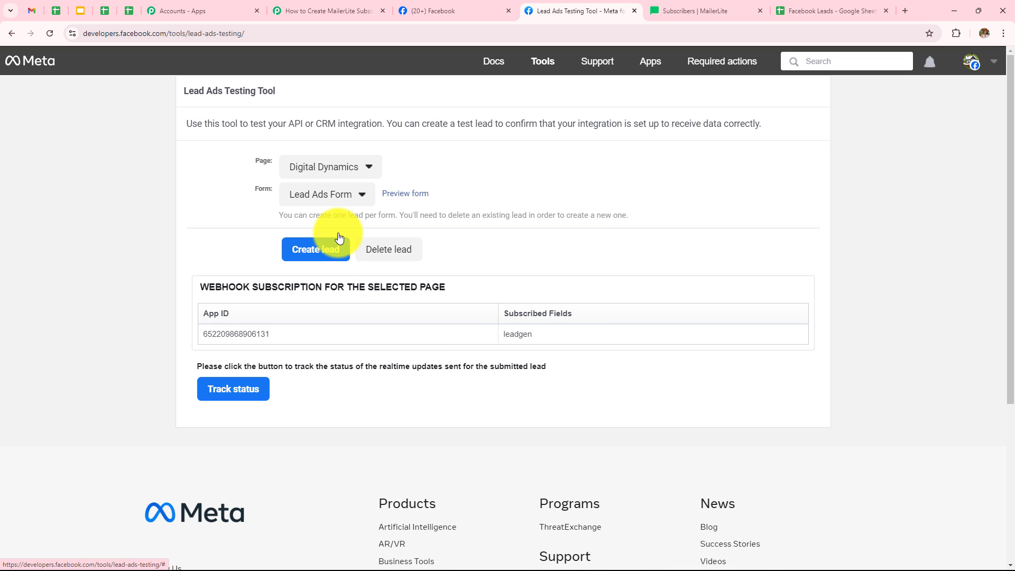
Step: Open the form and submit a new test lead with first name, last name, e-mail address and phone number
left_click(400, 195)
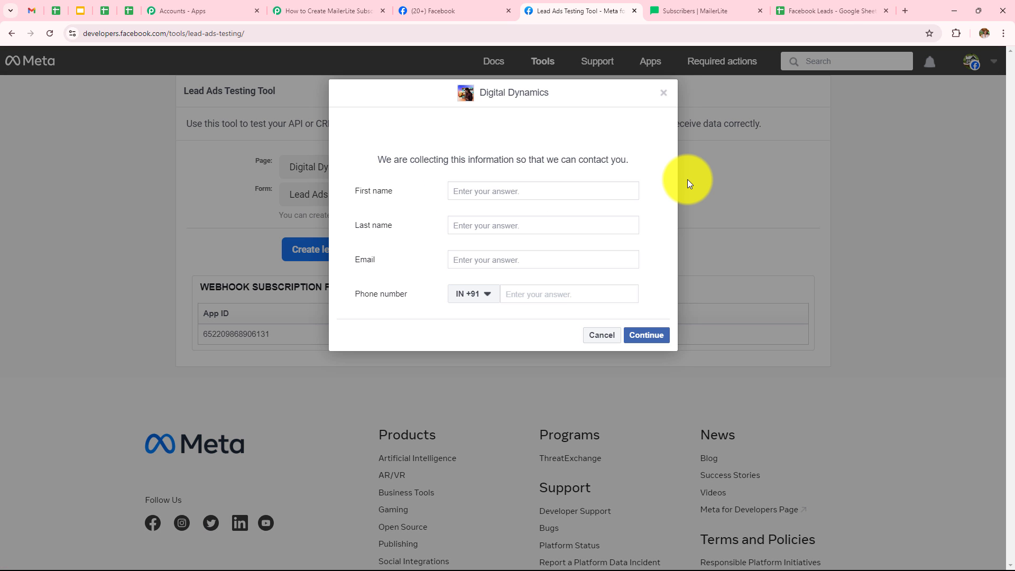
left_click(484, 189)
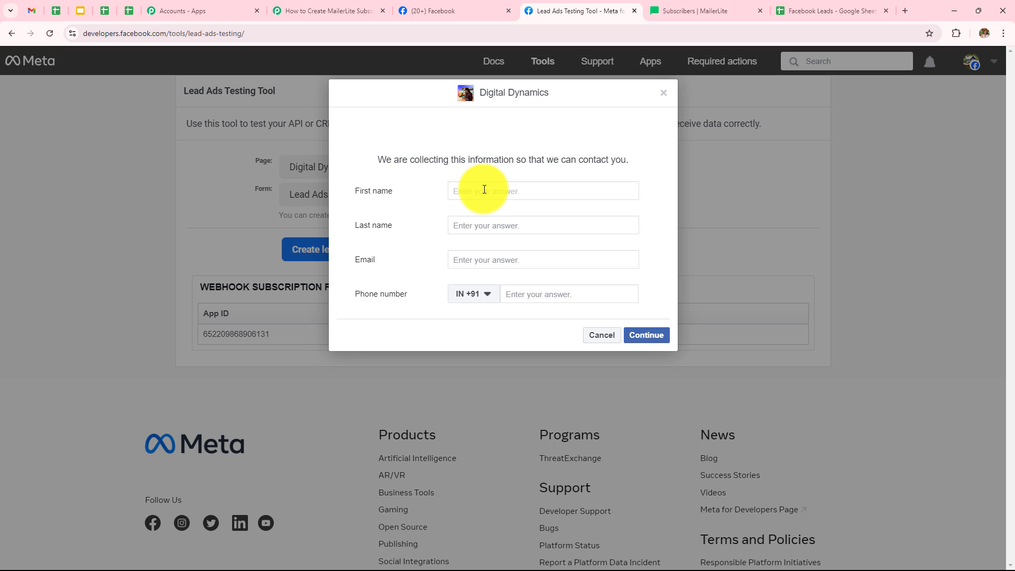
type("Latest")
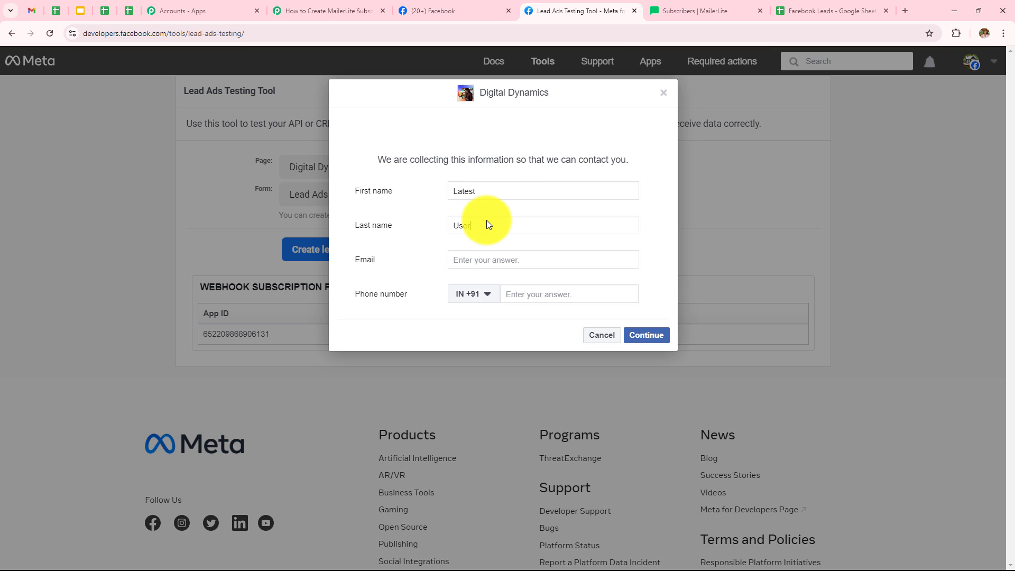
left_click(500, 256)
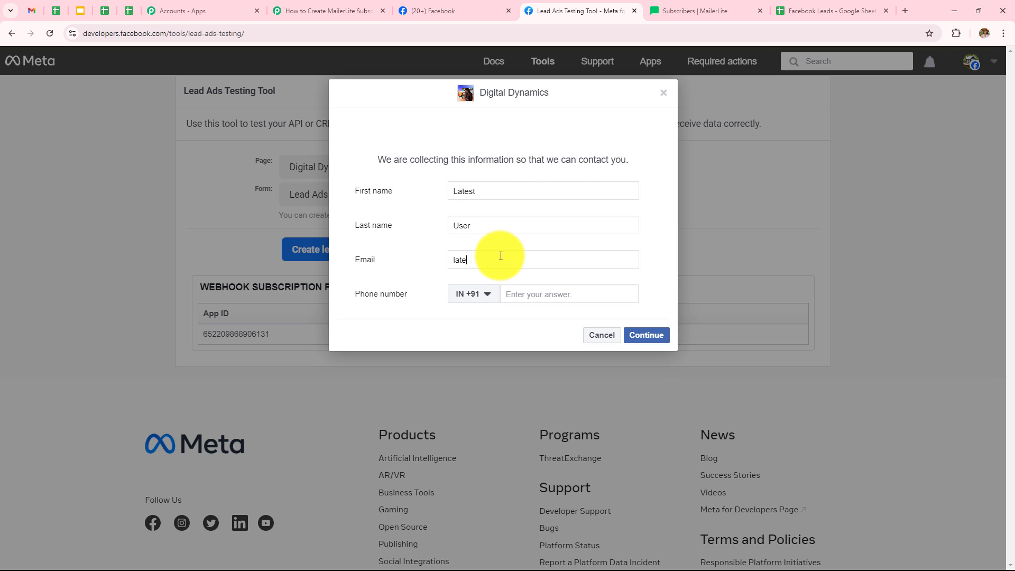
left_click(512, 291)
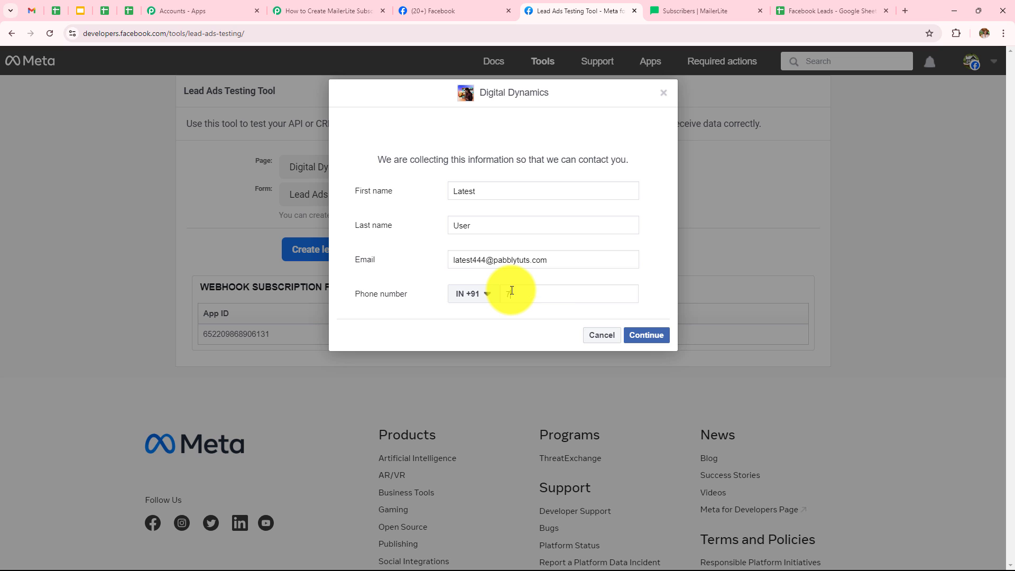
left_click(636, 341)
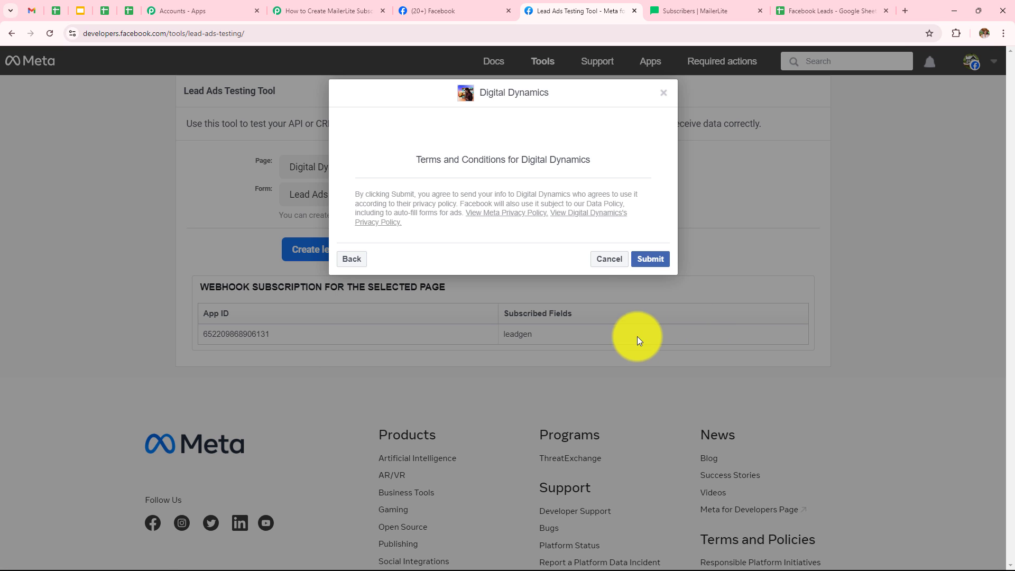
left_click(646, 264)
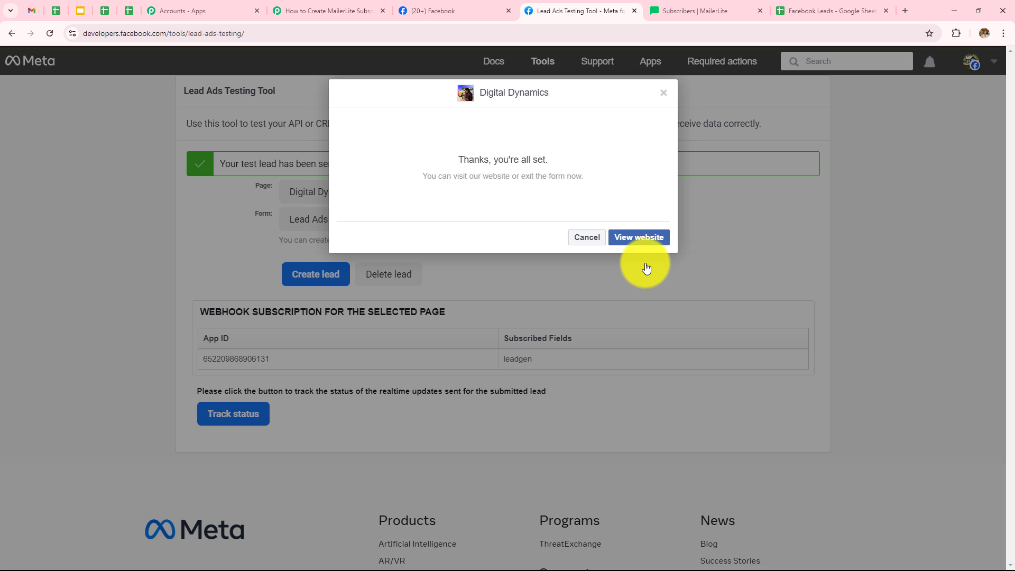
Step: In MailerLite, reload the subscriber list and open the newest subscriber's profile to review their details and group
left_click(711, 9)
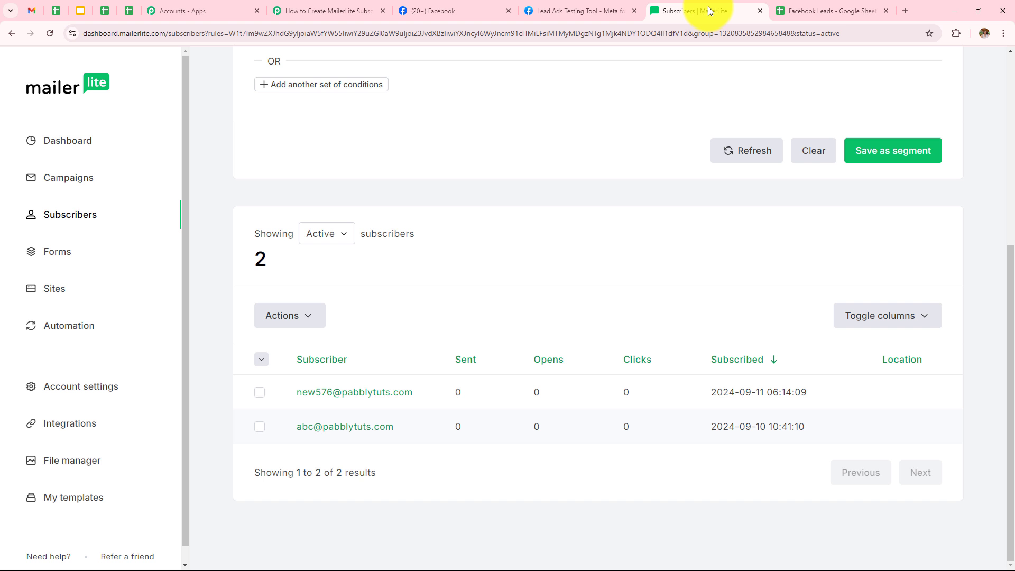
left_click(52, 36)
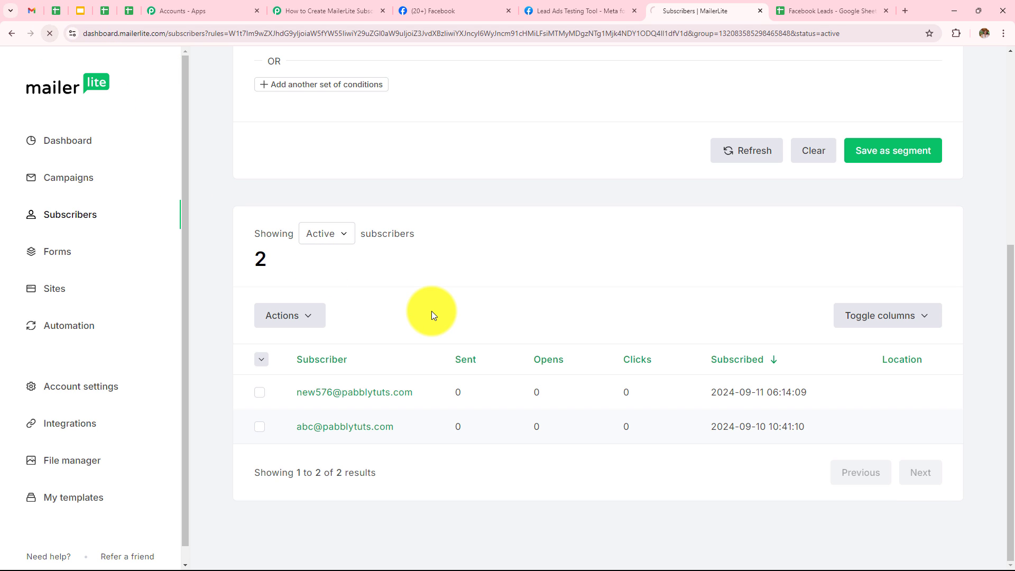
scroll(431, 311, "down", 6)
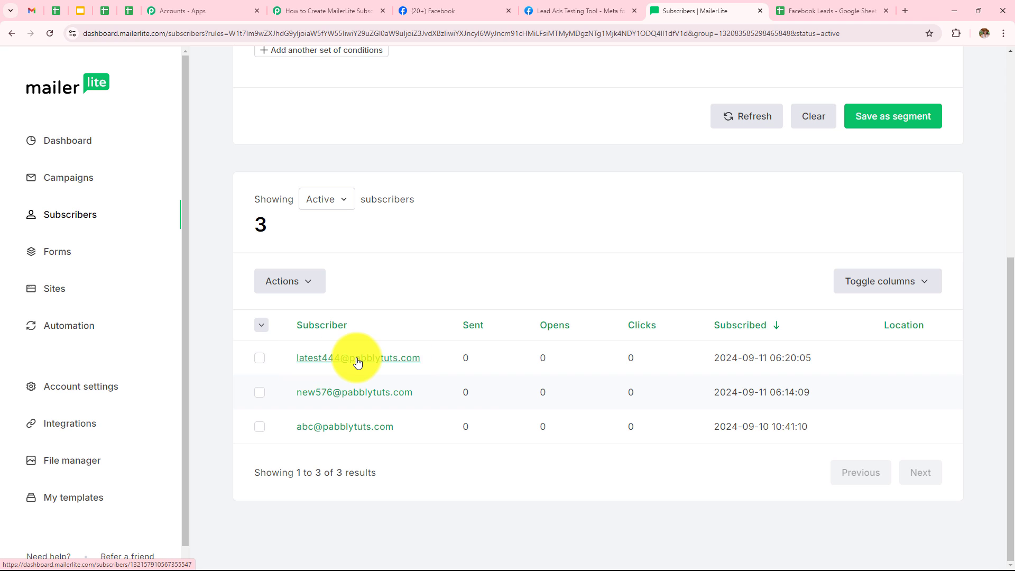
left_click(306, 360)
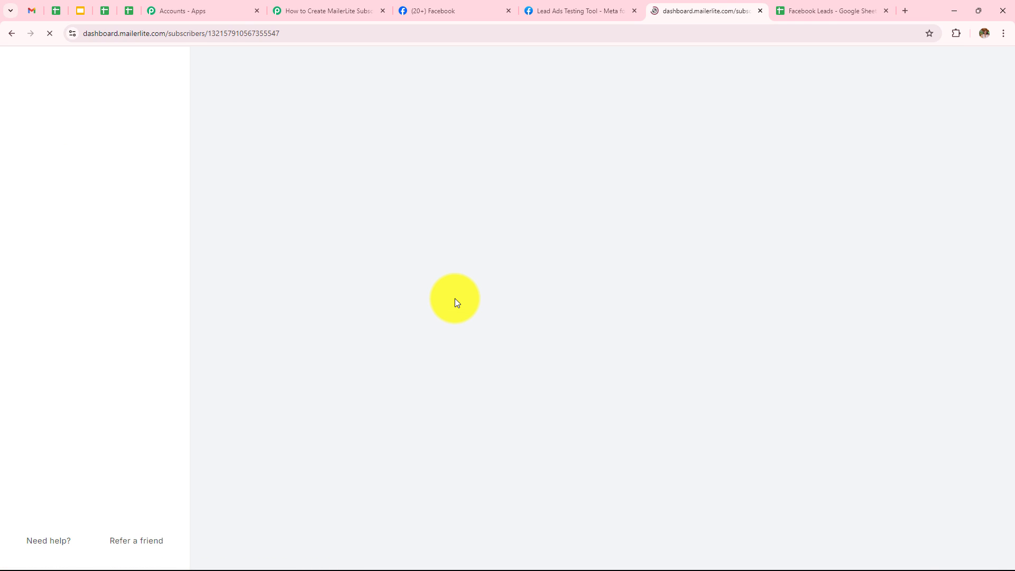
scroll(455, 298, "down", 8)
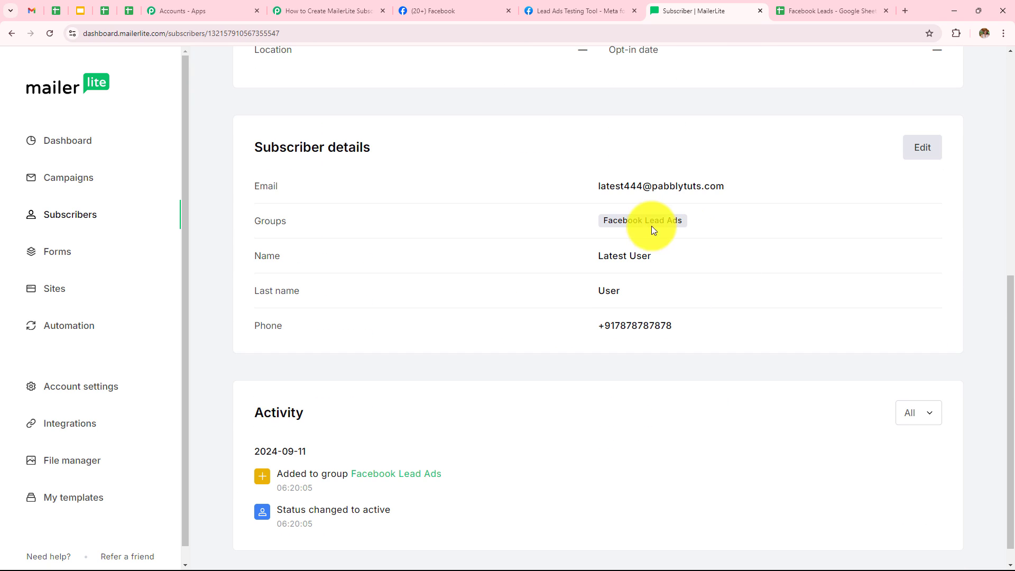
scroll(621, 231, "up", 1)
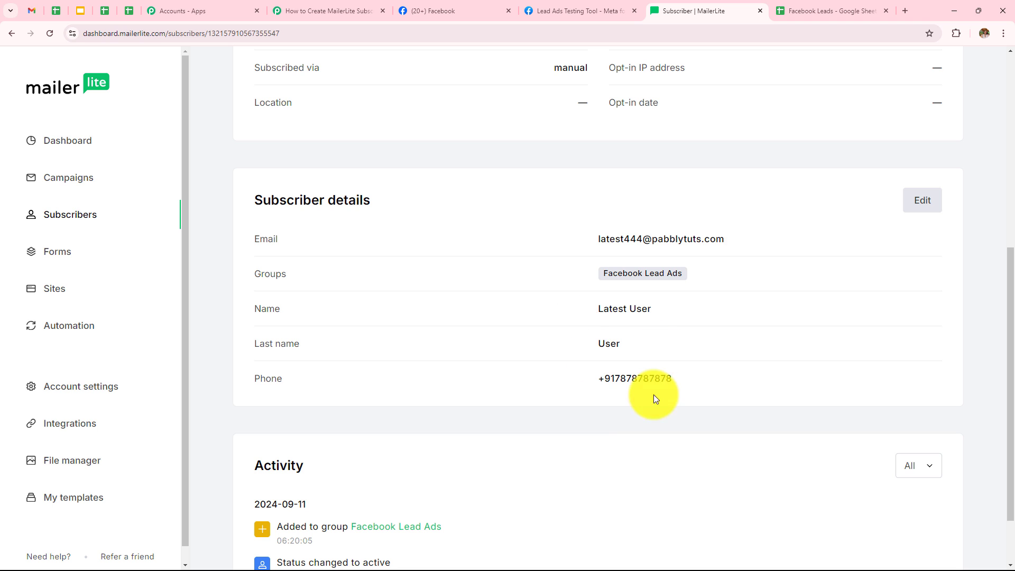
scroll(644, 389, "up", 7)
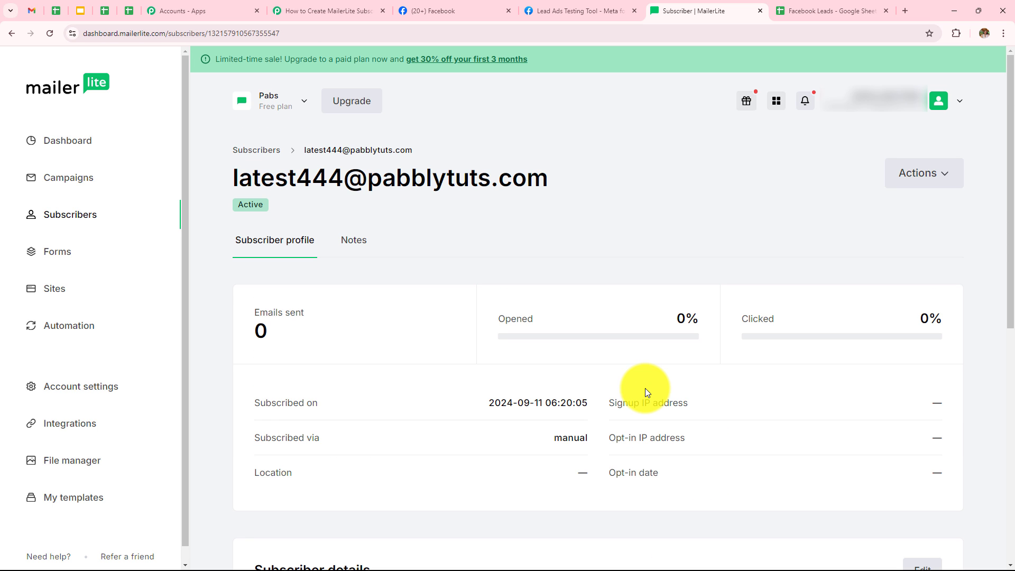
Step: Check the Facebook Leads spreadsheet for the new row, then review the Facebook Lead Ads trigger settings in the workflow
left_click(823, 7)
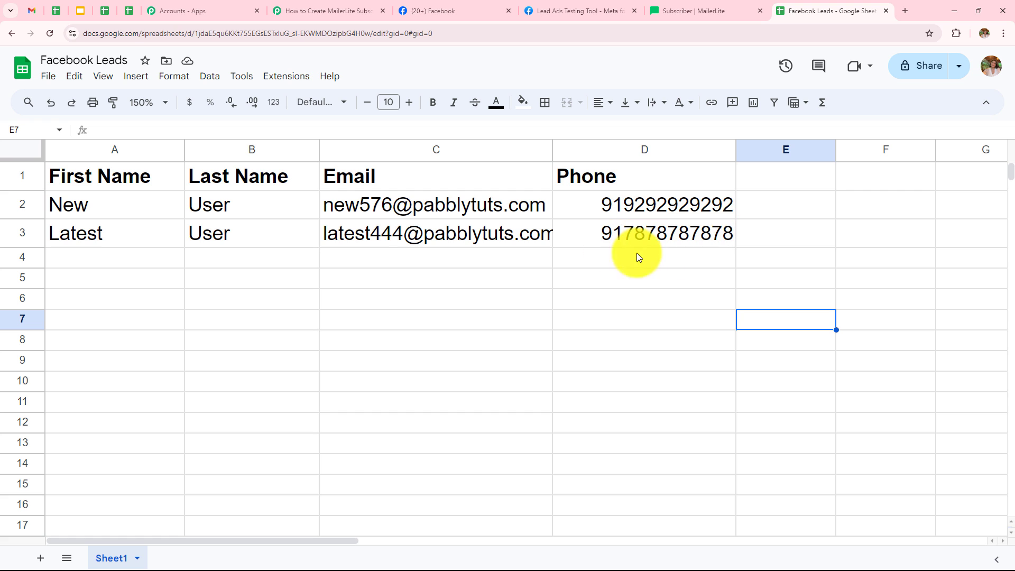
left_click(351, 11)
left_click(480, 258)
scroll(525, 163, "down", 6)
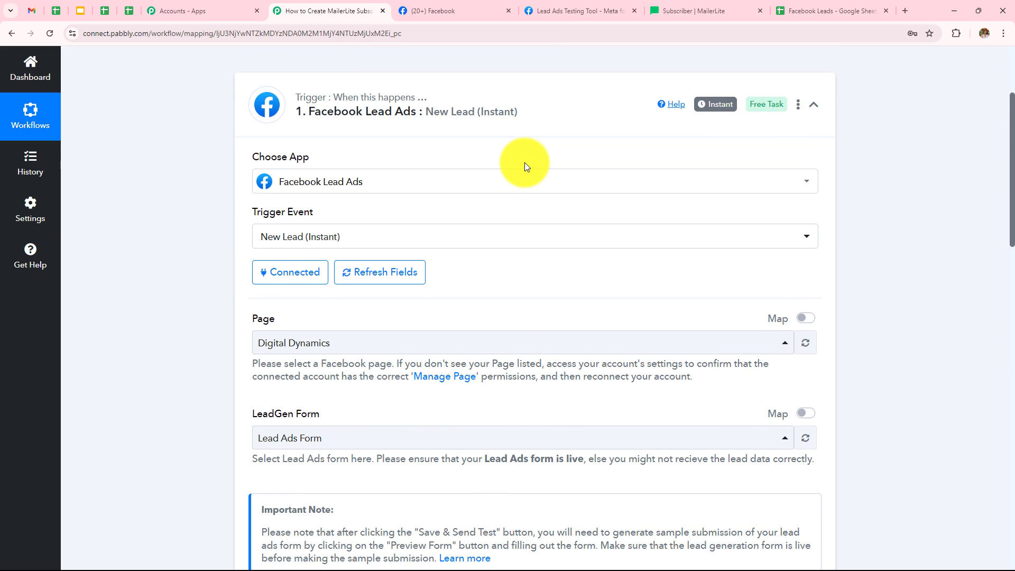
scroll(524, 163, "up", 3)
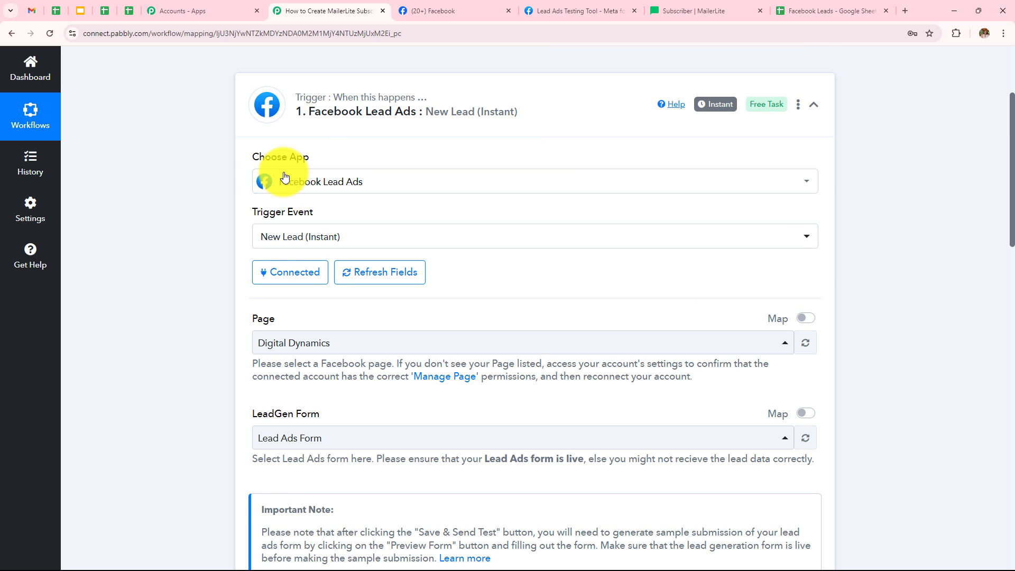
scroll(451, 197, "down", 4)
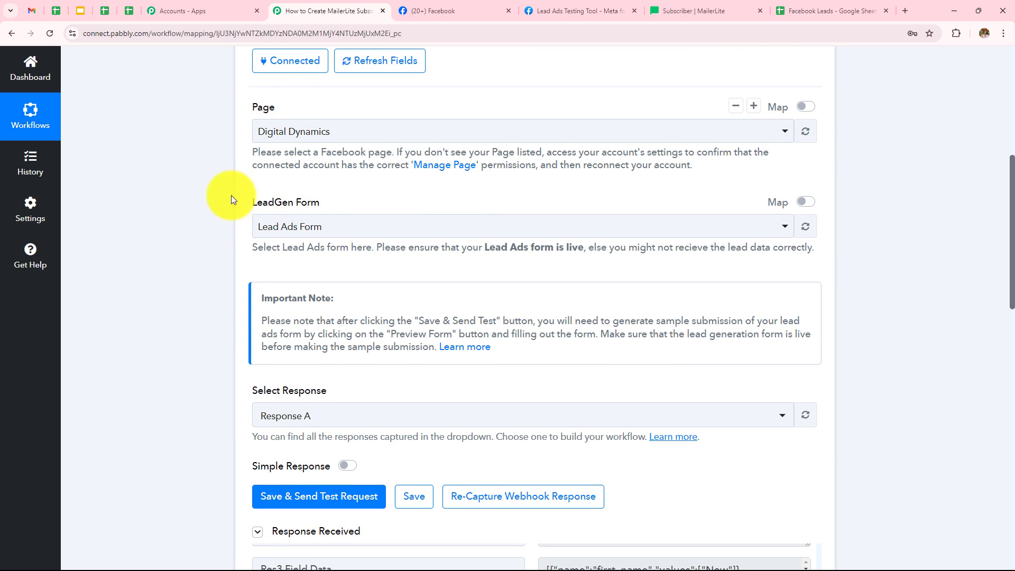
scroll(483, 205, "down", 4)
scroll(536, 305, "up", 2)
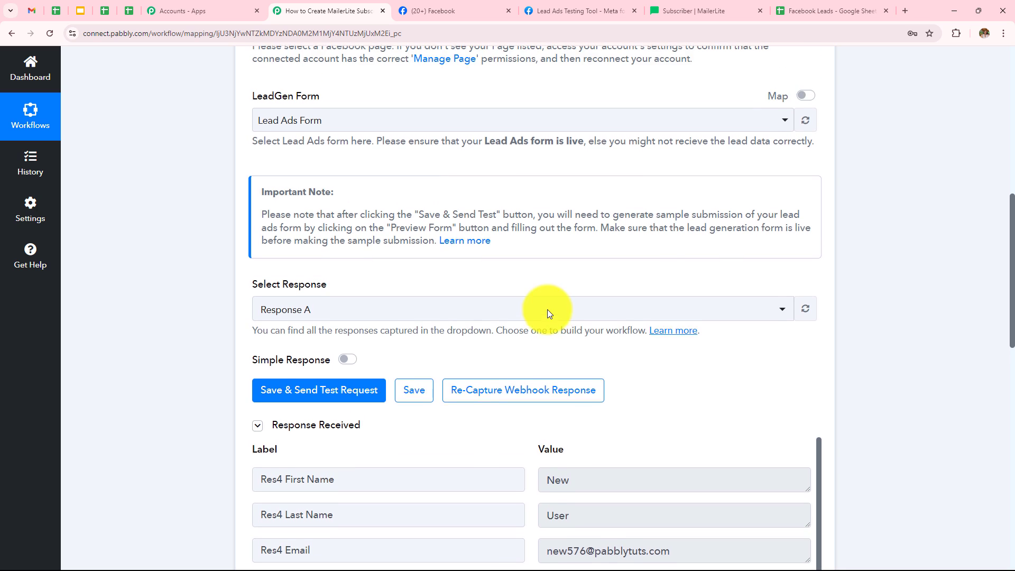
scroll(639, 261, "down", 10)
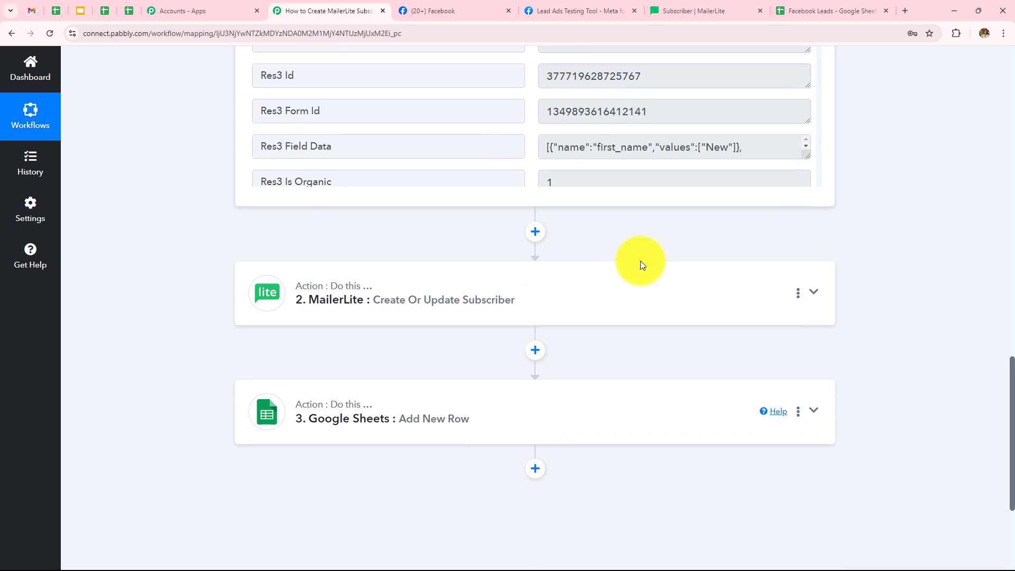
Step: Expand the MailerLite action and review its field mapping and the response received
left_click(420, 289)
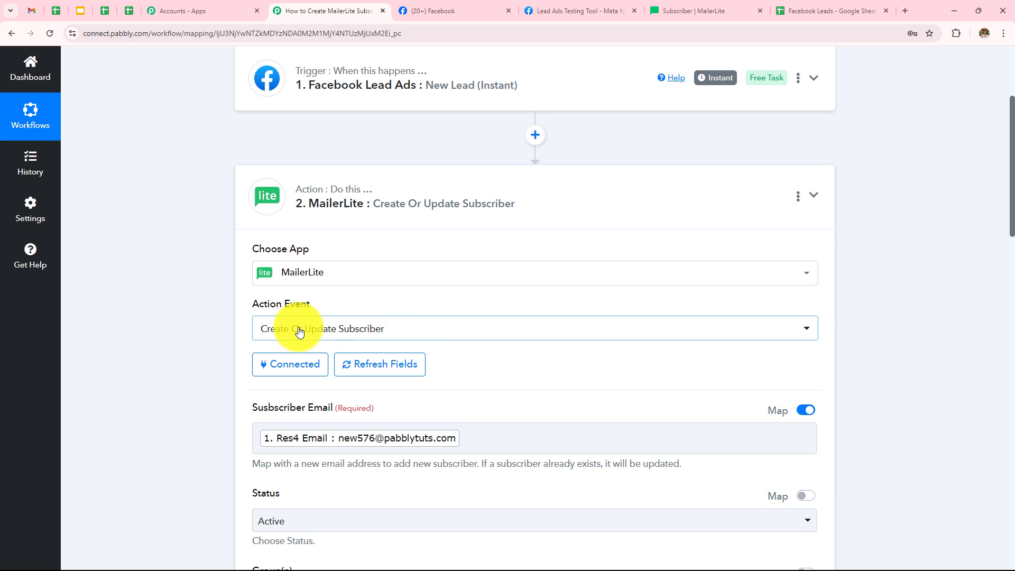
scroll(534, 333, "down", 5)
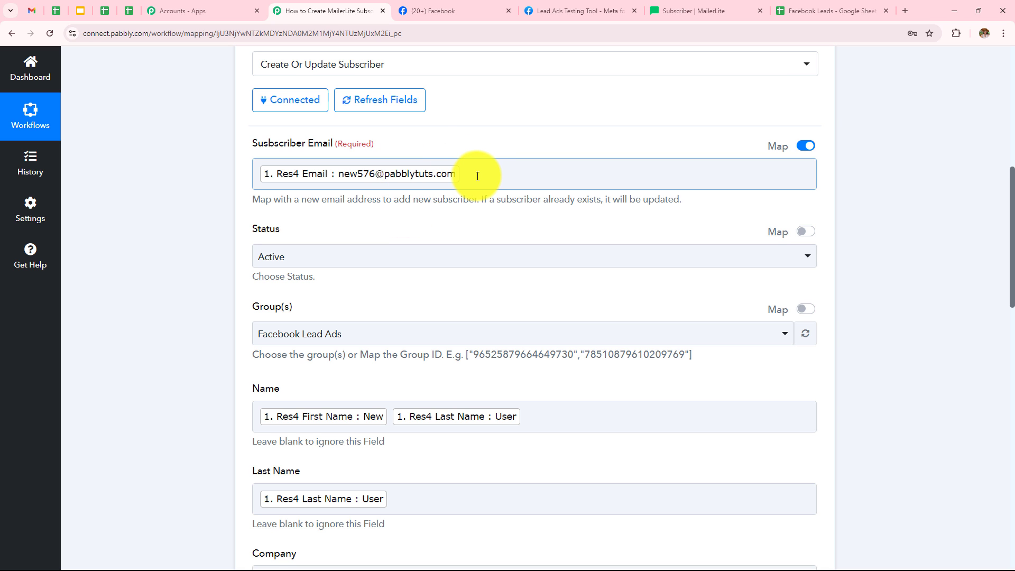
scroll(477, 175, "down", 5)
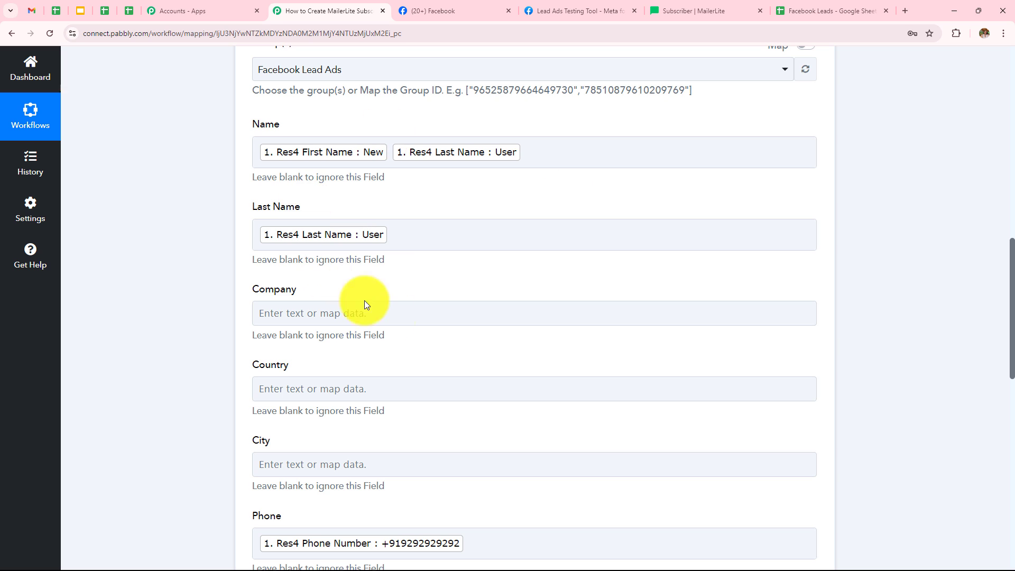
scroll(445, 334, "down", 4)
scroll(445, 334, "down", 7)
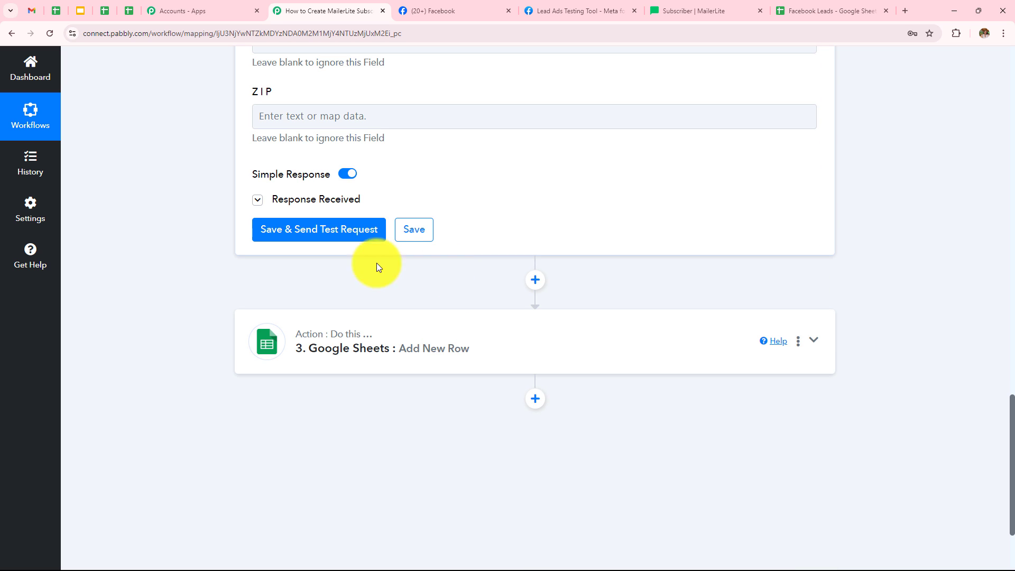
left_click(347, 199)
scroll(621, 167, "down", 5)
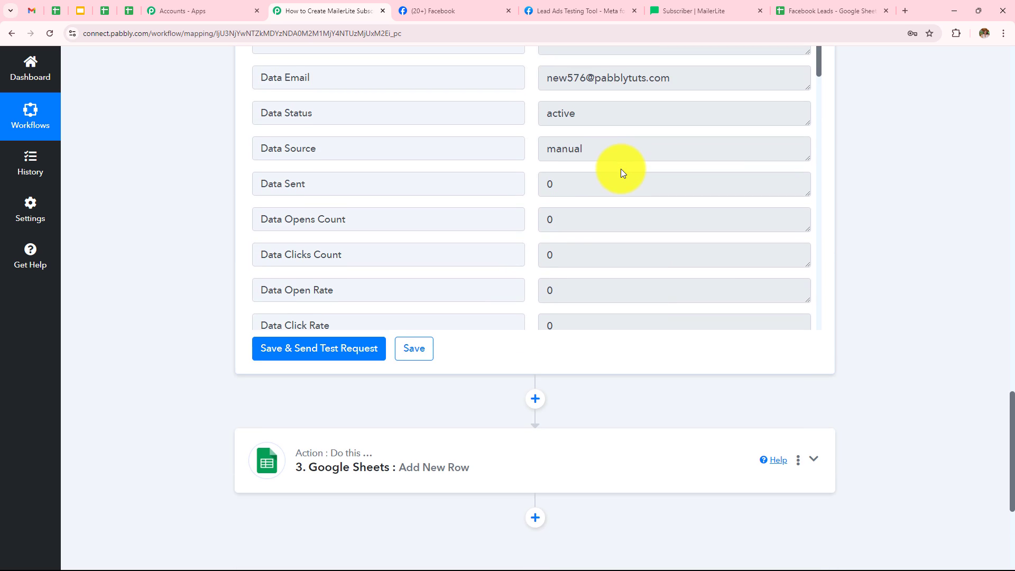
scroll(620, 169, "down", 8)
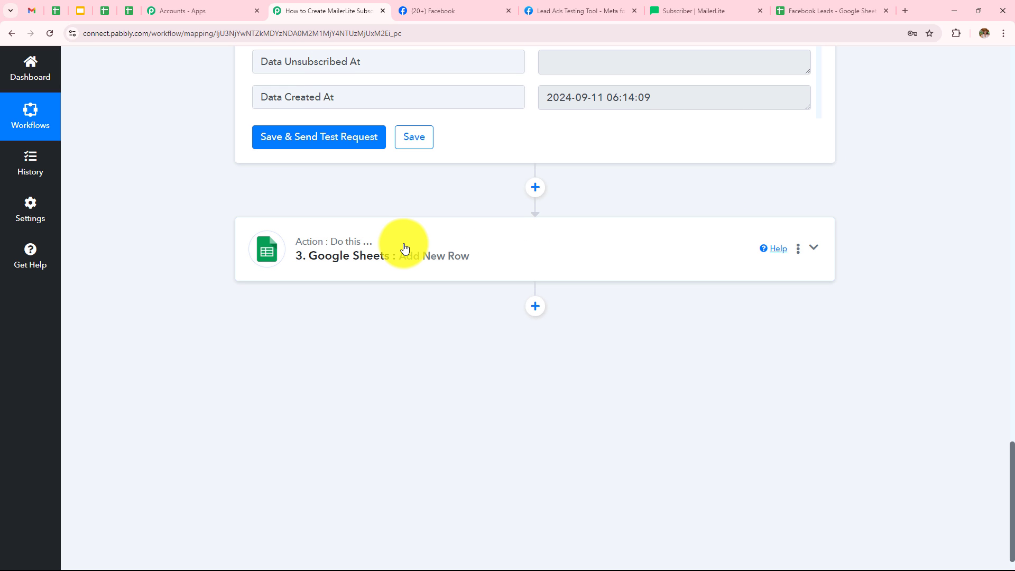
Step: Expand the Google Sheets action, review its mapped fields and response, and compare them with the spreadsheet
left_click(404, 248)
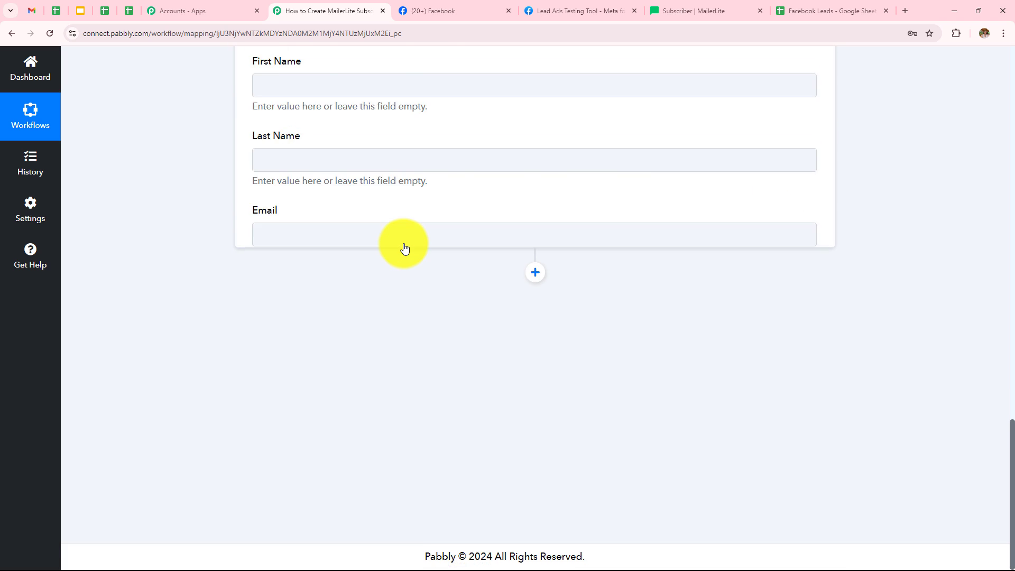
scroll(317, 248, "down", 2)
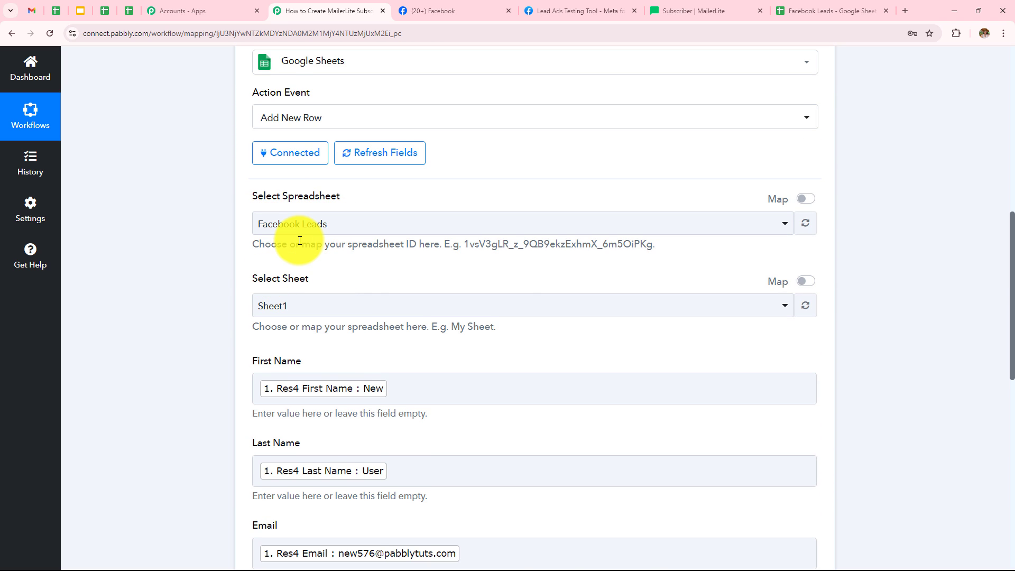
scroll(296, 238, "down", 5)
scroll(233, 194, "up", 1)
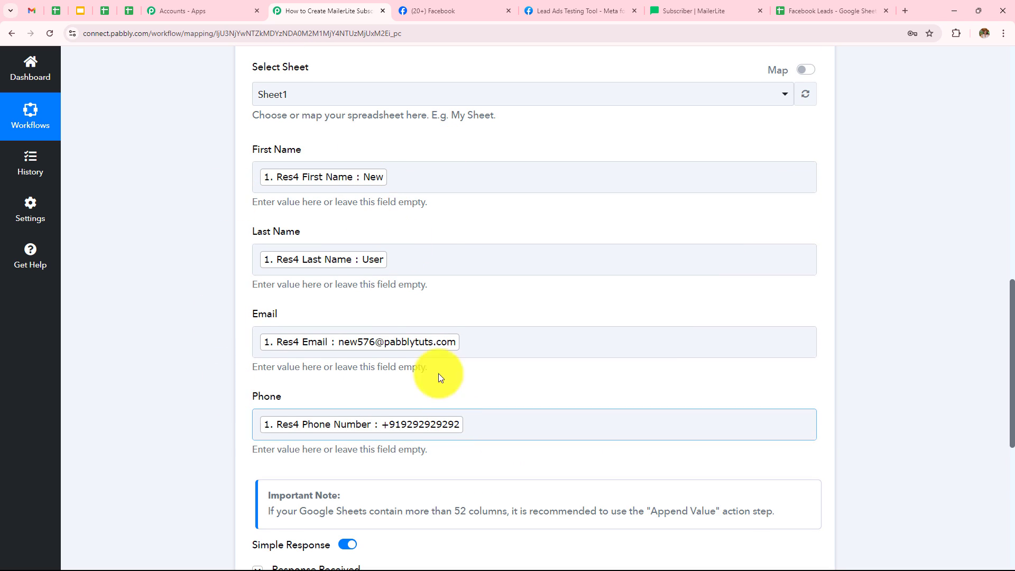
scroll(408, 155, "down", 3)
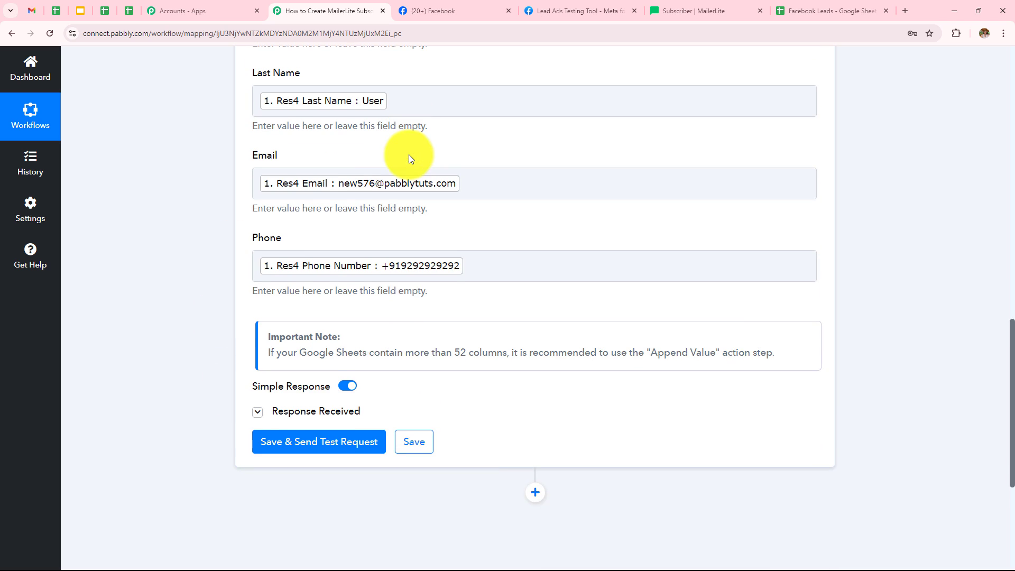
left_click(348, 419)
left_click(783, 9)
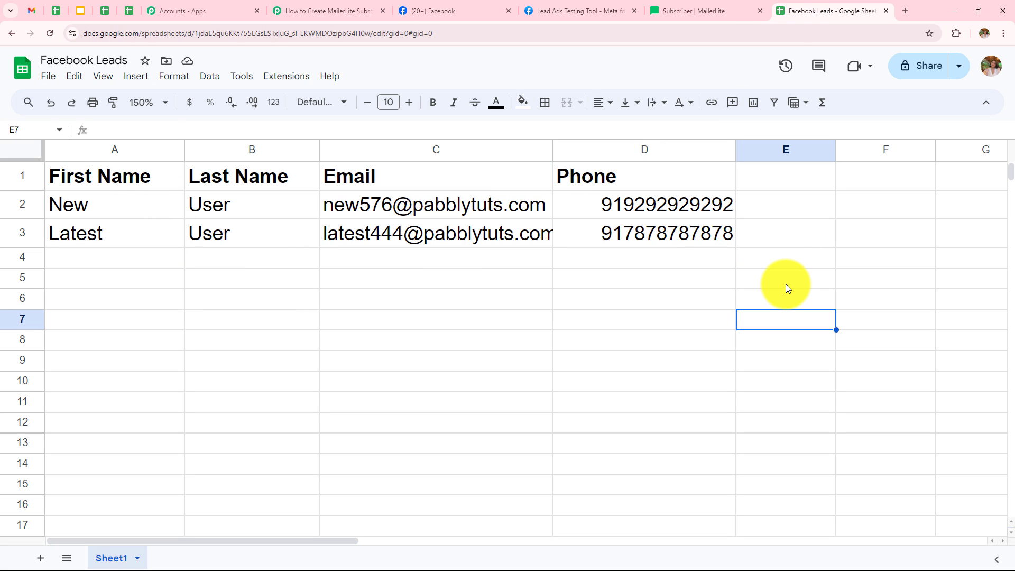
left_click(334, 11)
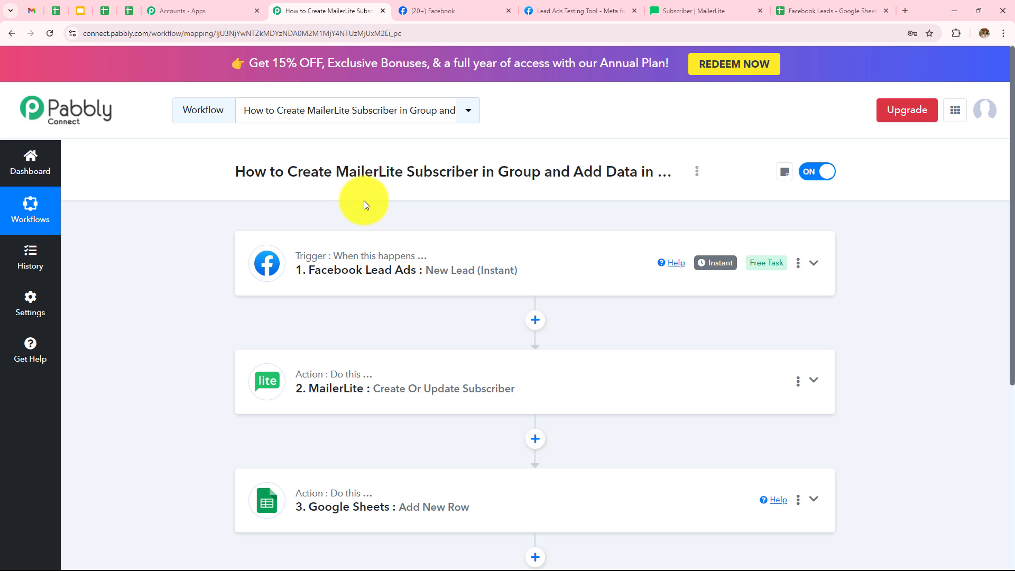